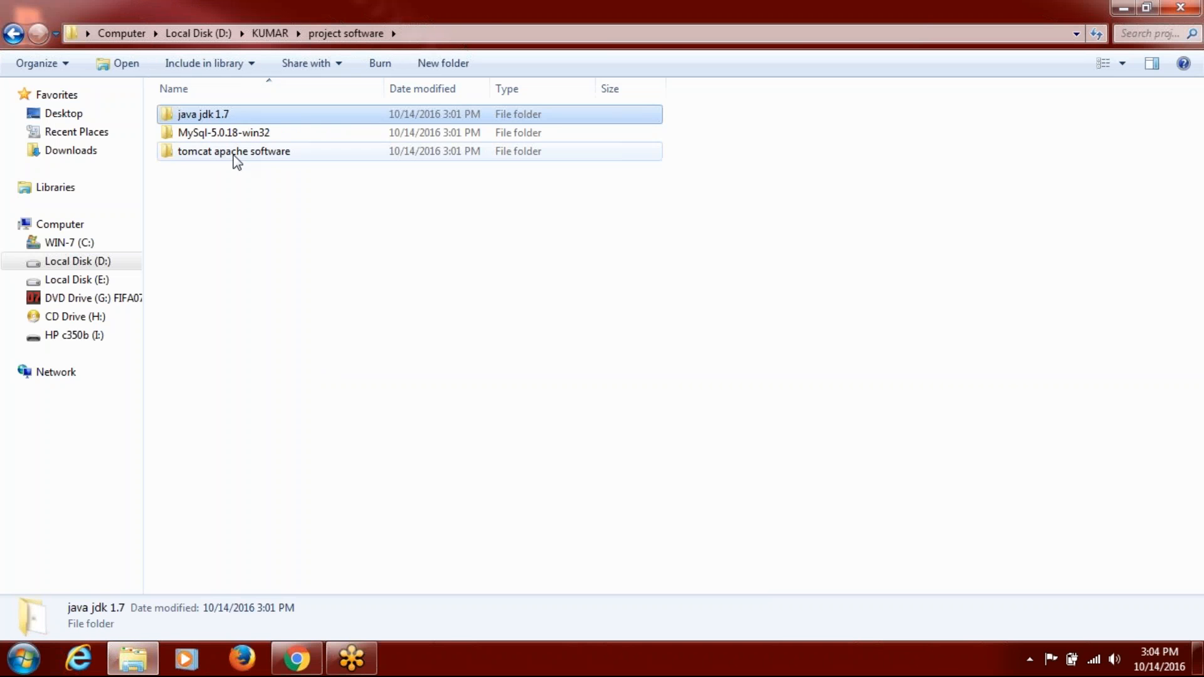
Peek into the tomcat apache software and apache software folders, then return to project software.
double_click(232, 155)
double_click(222, 115)
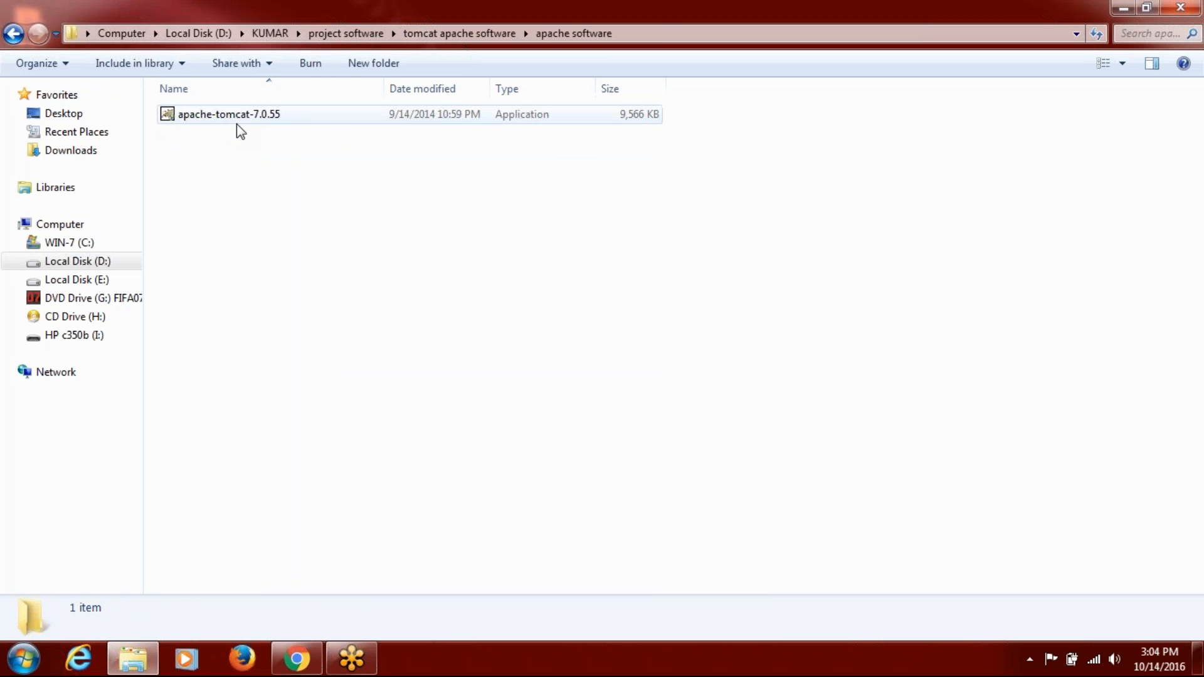
key("BackSpace")
key("BackSpace")
left_click(232, 133)
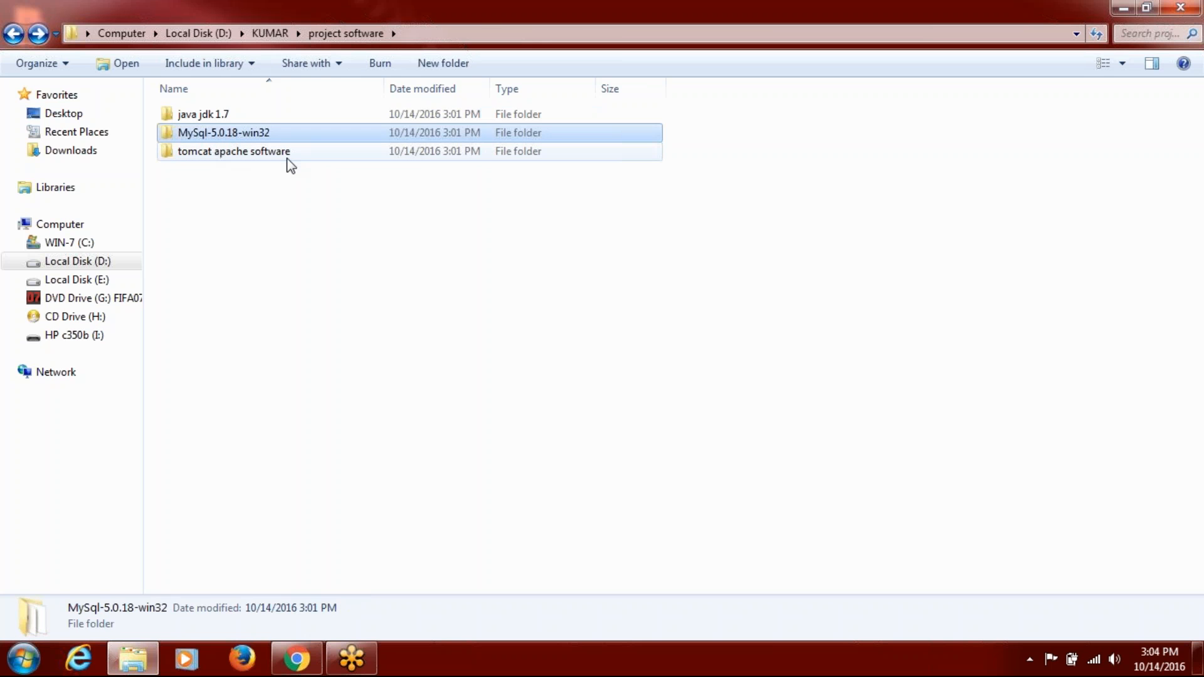
Review the three software folders, then open java jdk 1.7 and select jdk-7u45-windows-i586.
left_click(221, 116)
left_click(219, 153)
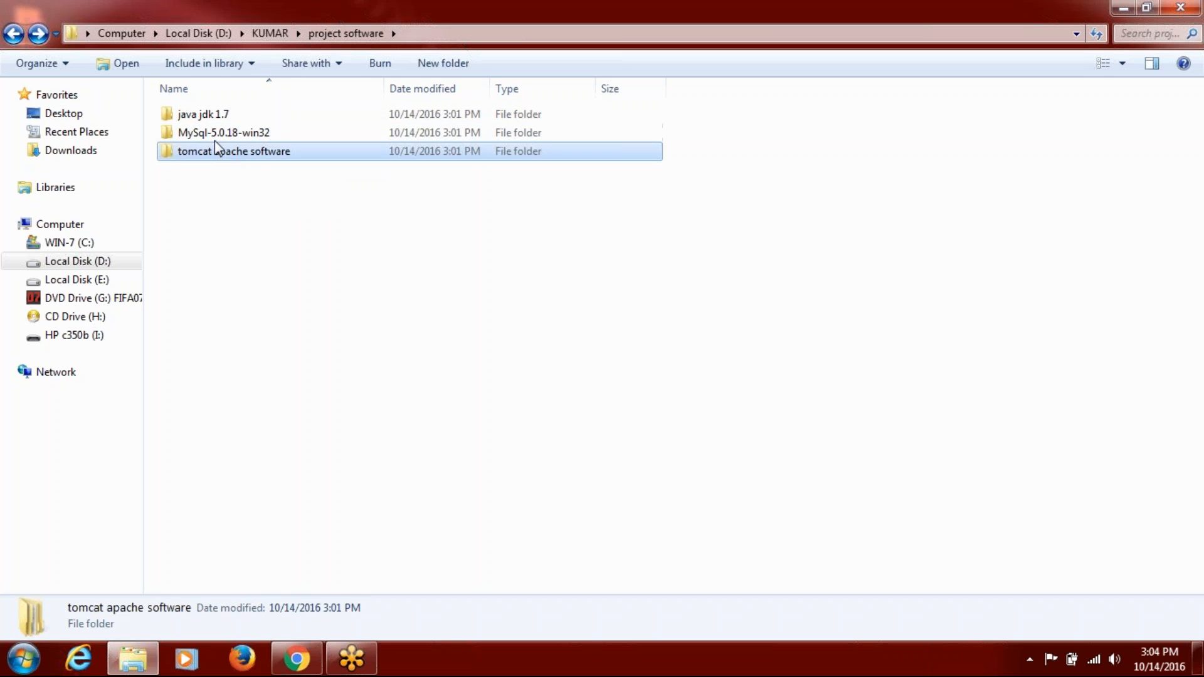
left_click(214, 138)
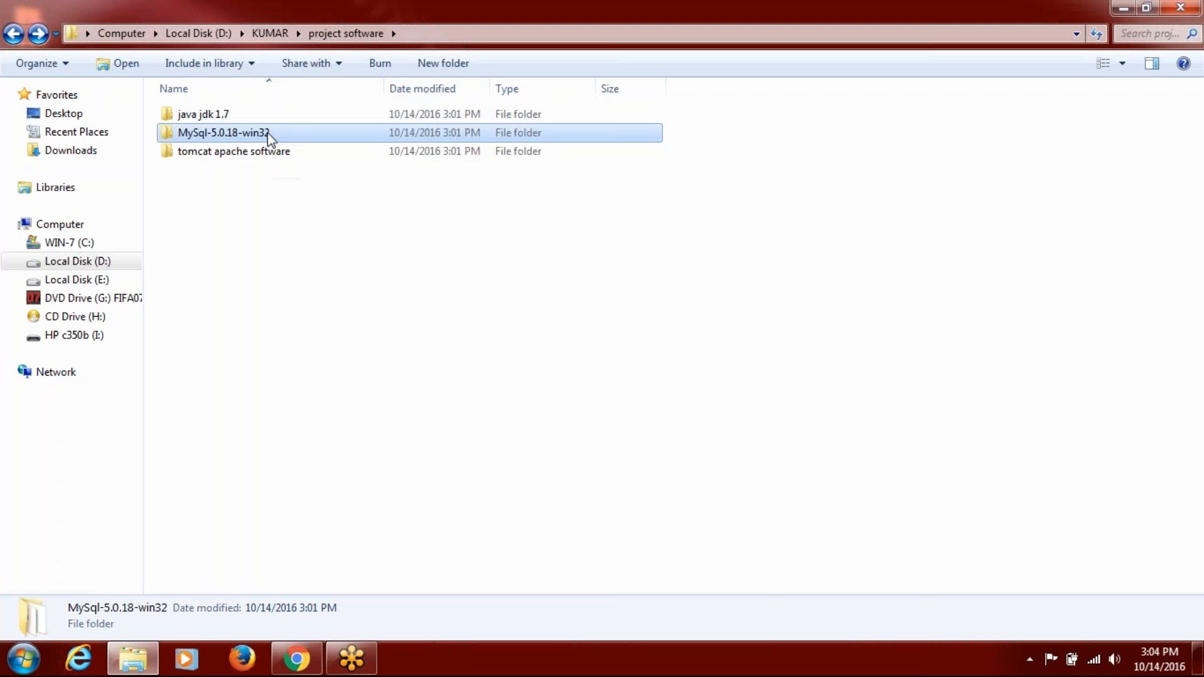
double_click(214, 121)
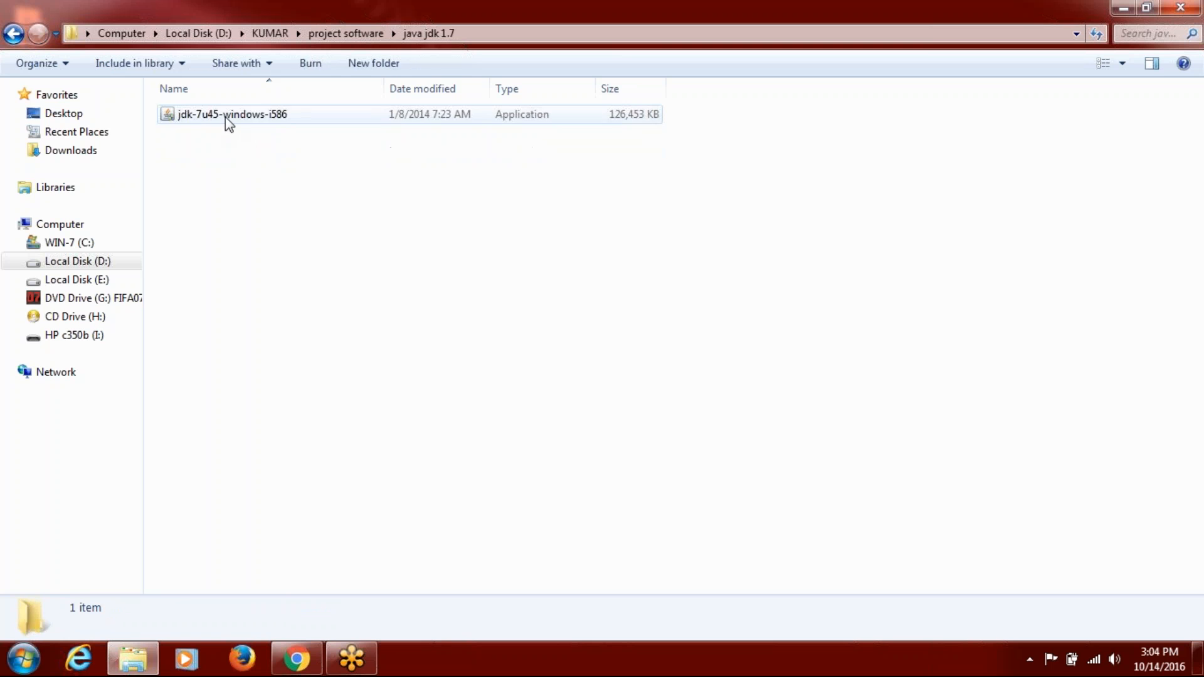
left_click(223, 118)
Run the jdk-7u45 installer with default features and accept the default JRE install location.
double_click(223, 118)
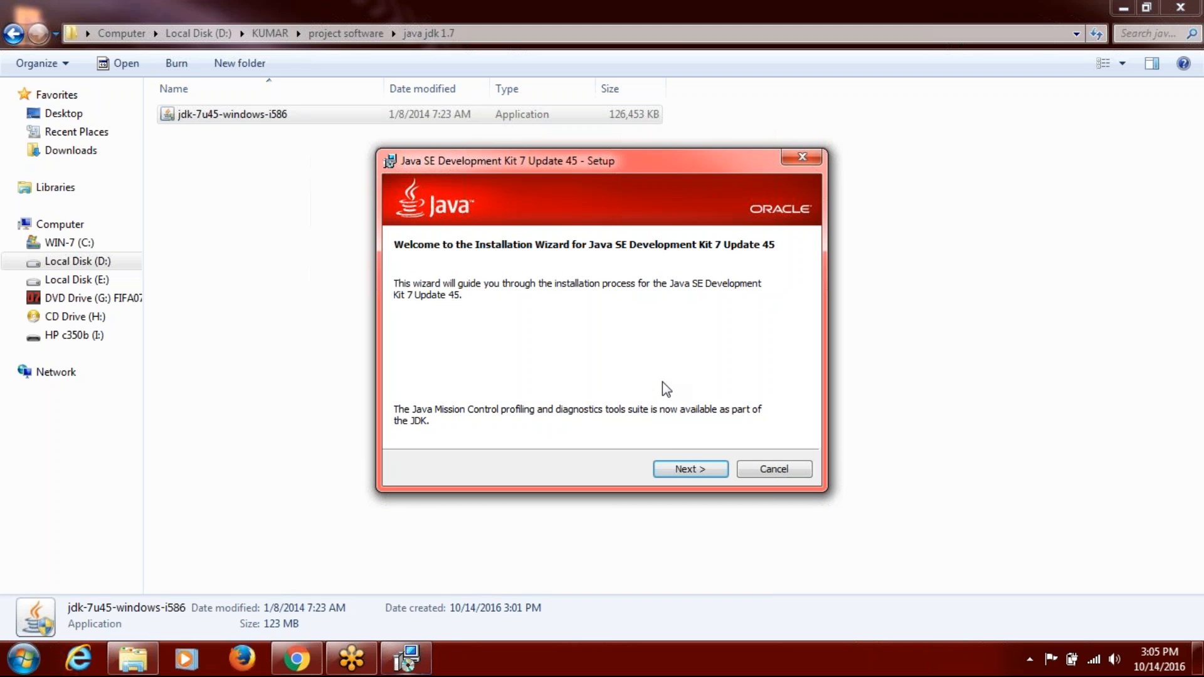
left_click(688, 472)
left_click(689, 472)
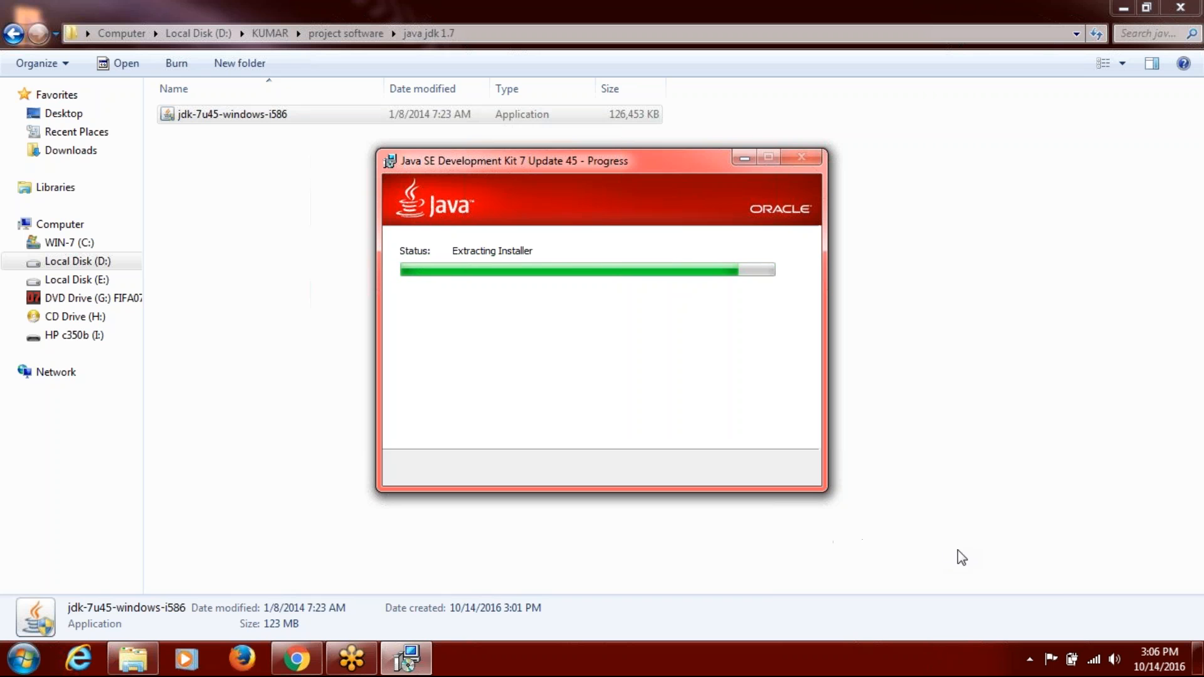
left_click(1033, 666)
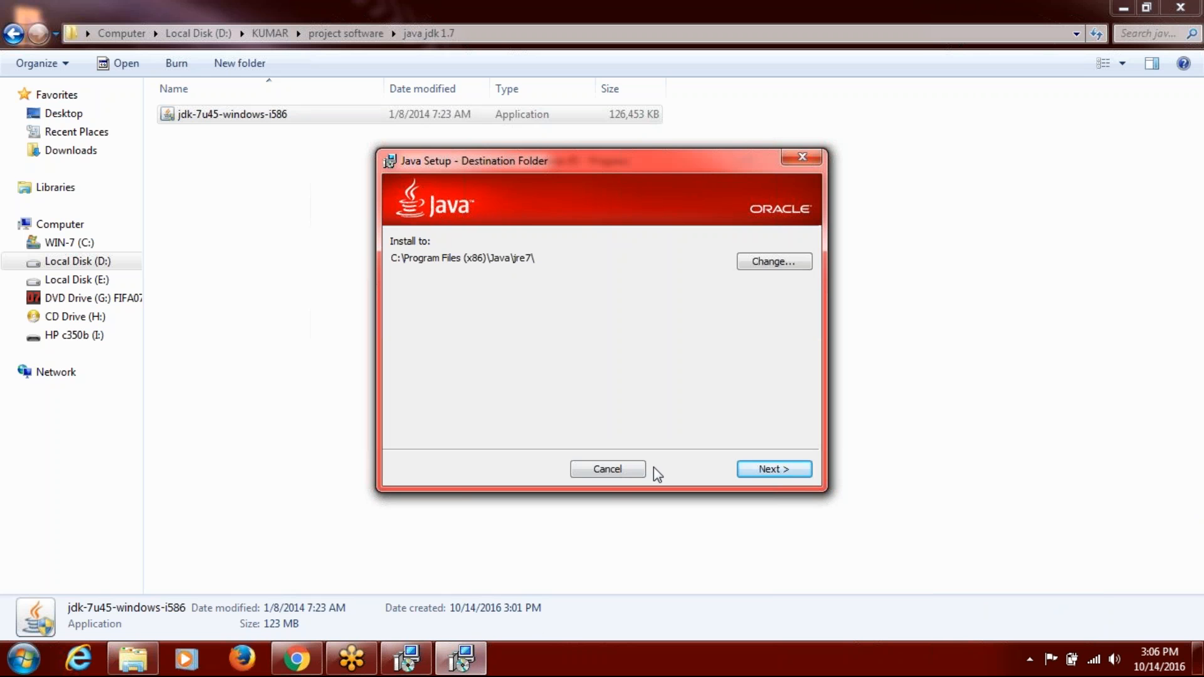
left_click(798, 469)
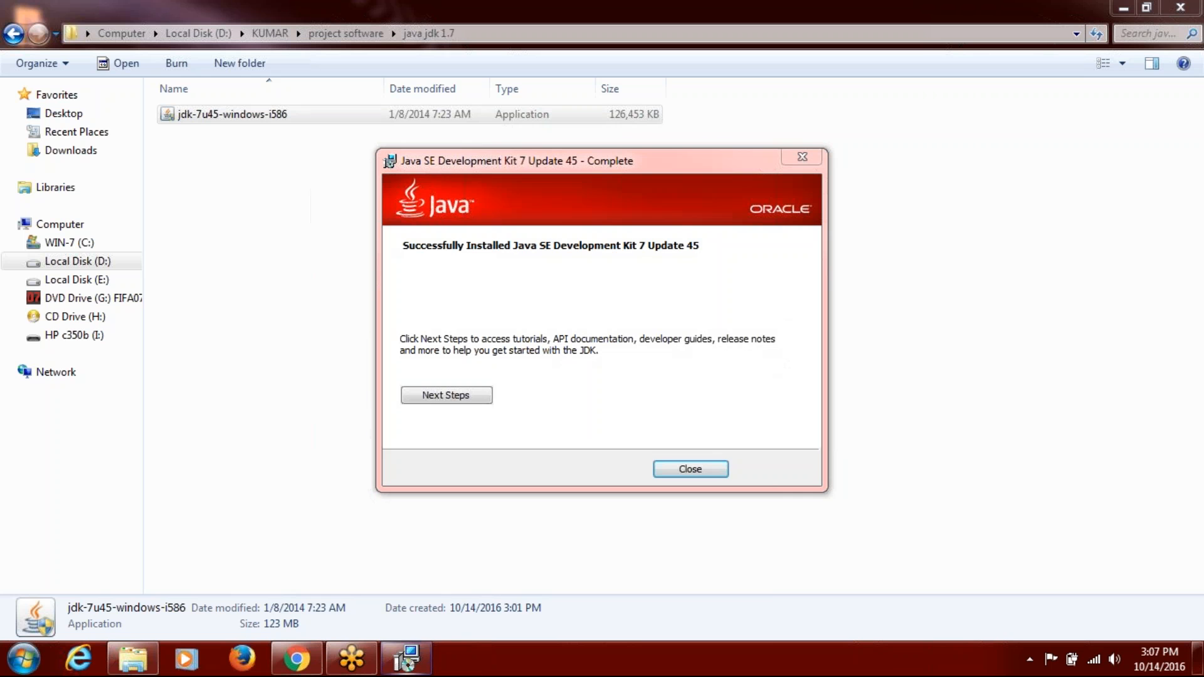
Close the finished JDK 7 Update 45 installer.
left_click(690, 469)
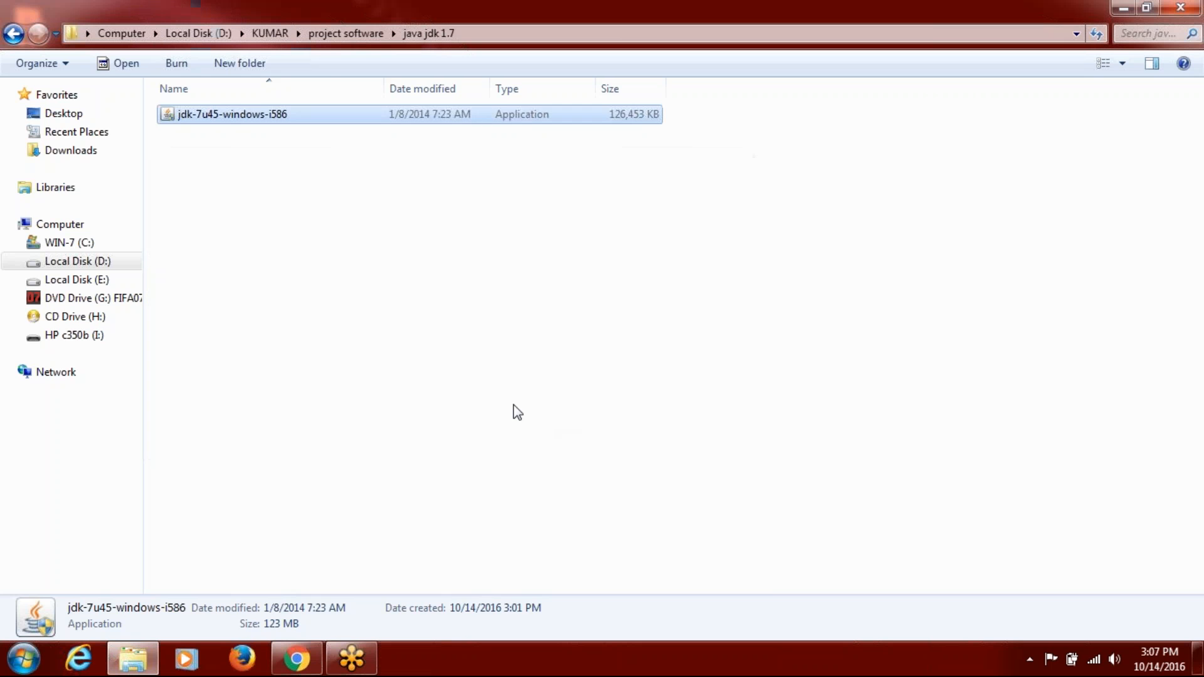
Check that jdk1.7.0_45 and jre7 now exist in C:\Program Files (x86)\Java.
left_click(516, 411)
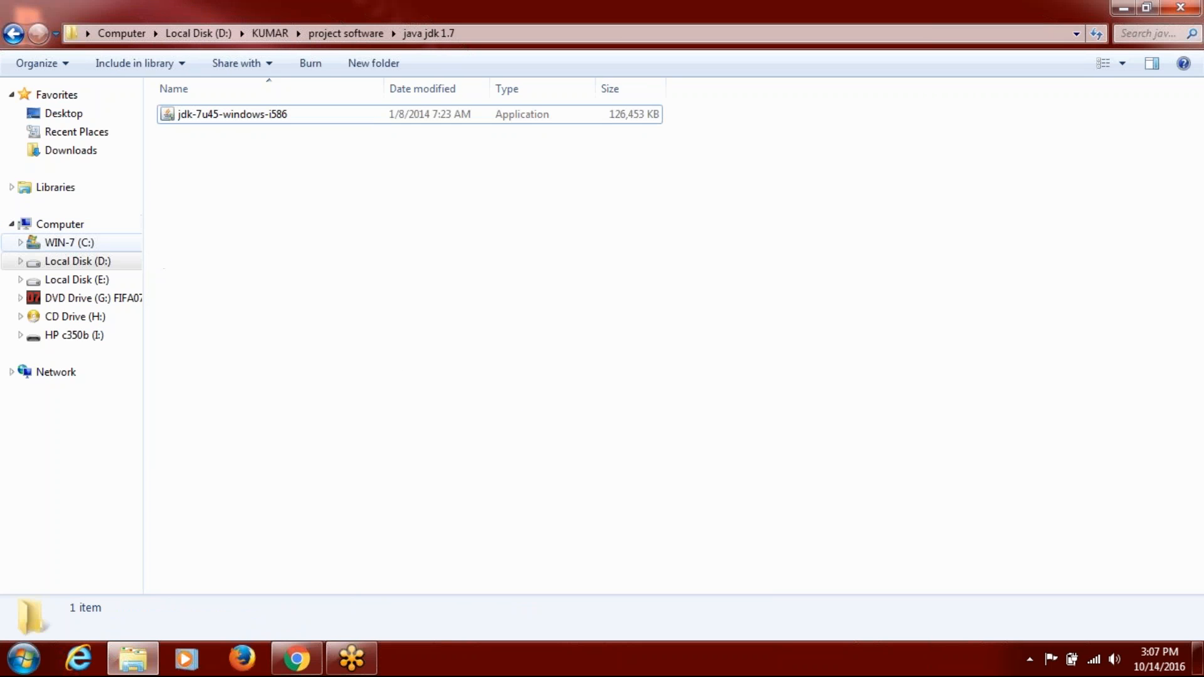
left_click(69, 242)
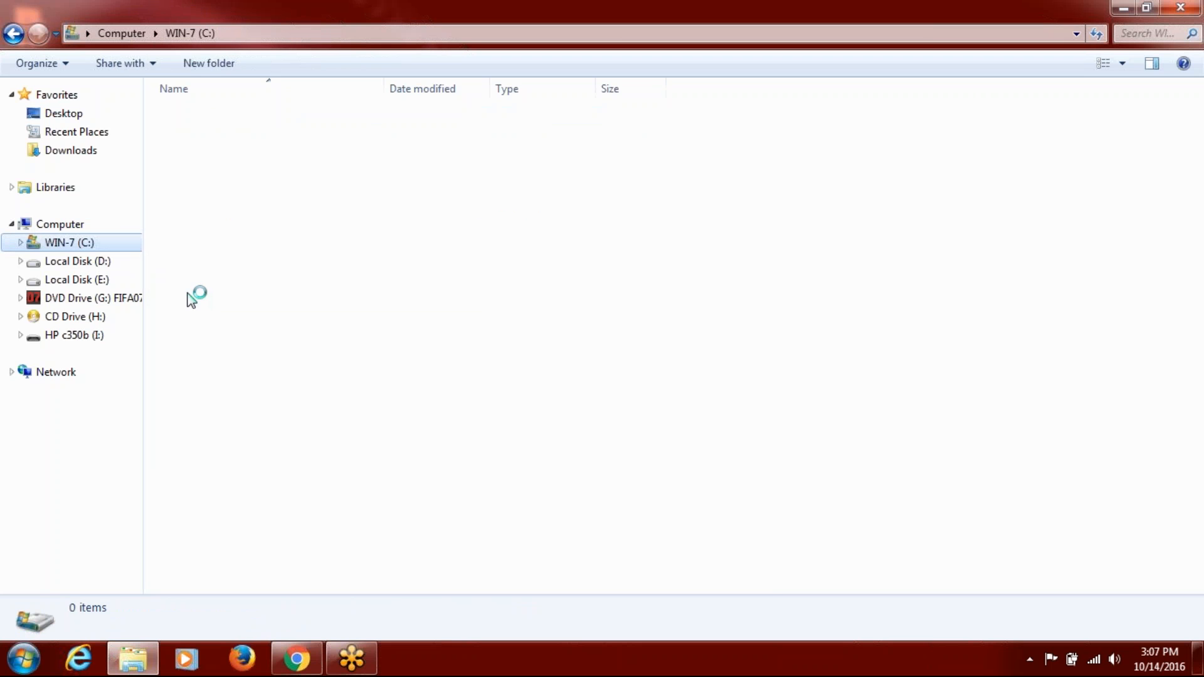
double_click(218, 245)
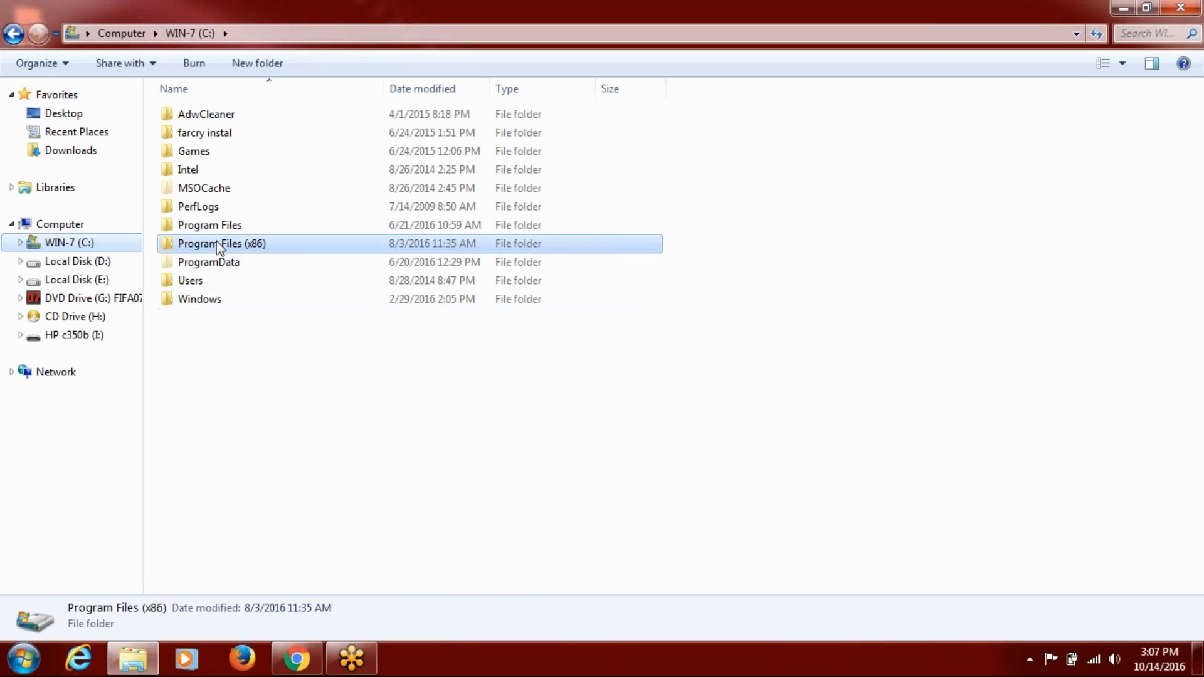
double_click(202, 323)
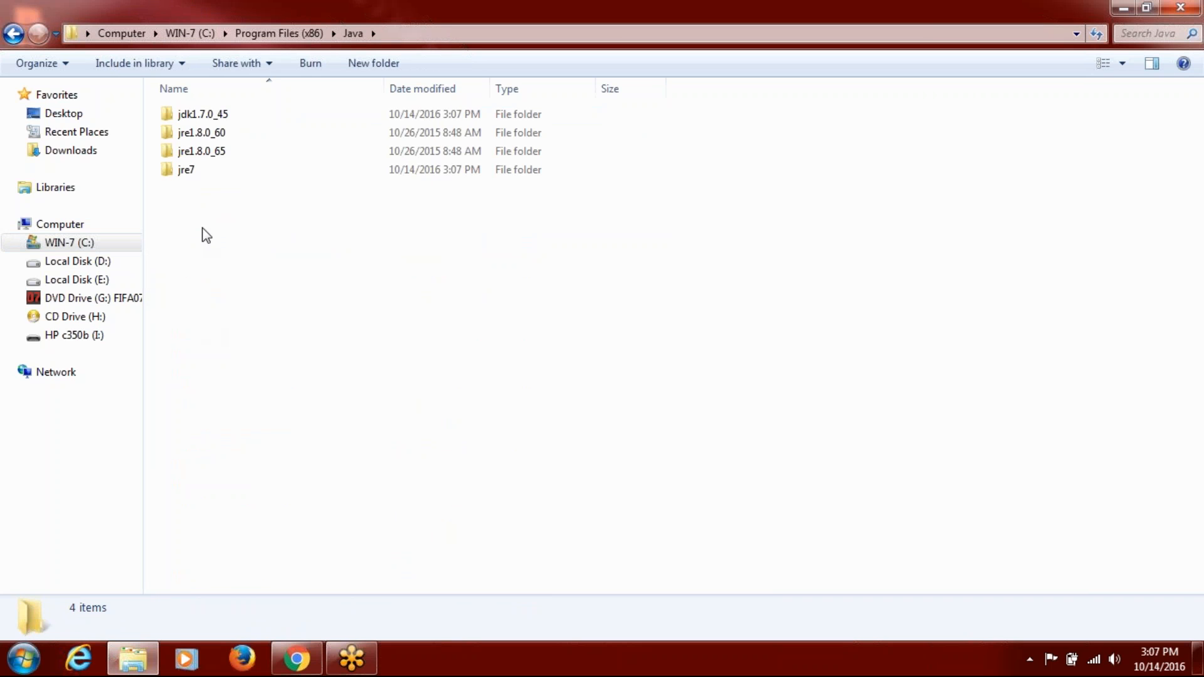
left_click(204, 119)
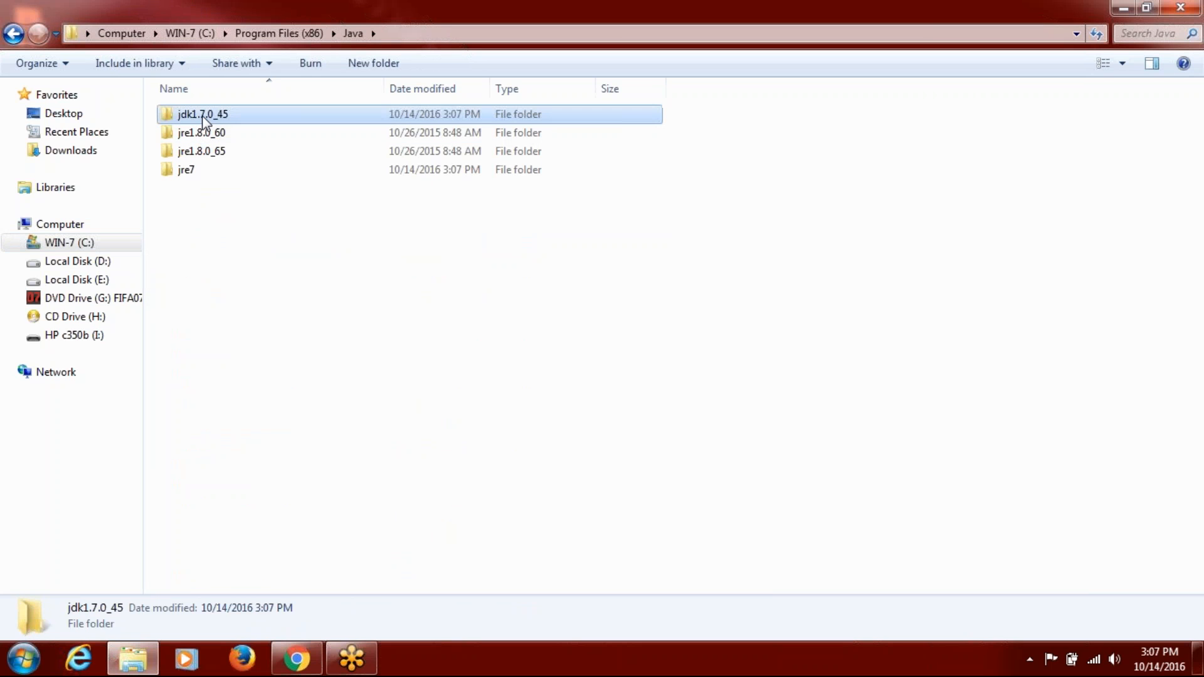
left_click(194, 173)
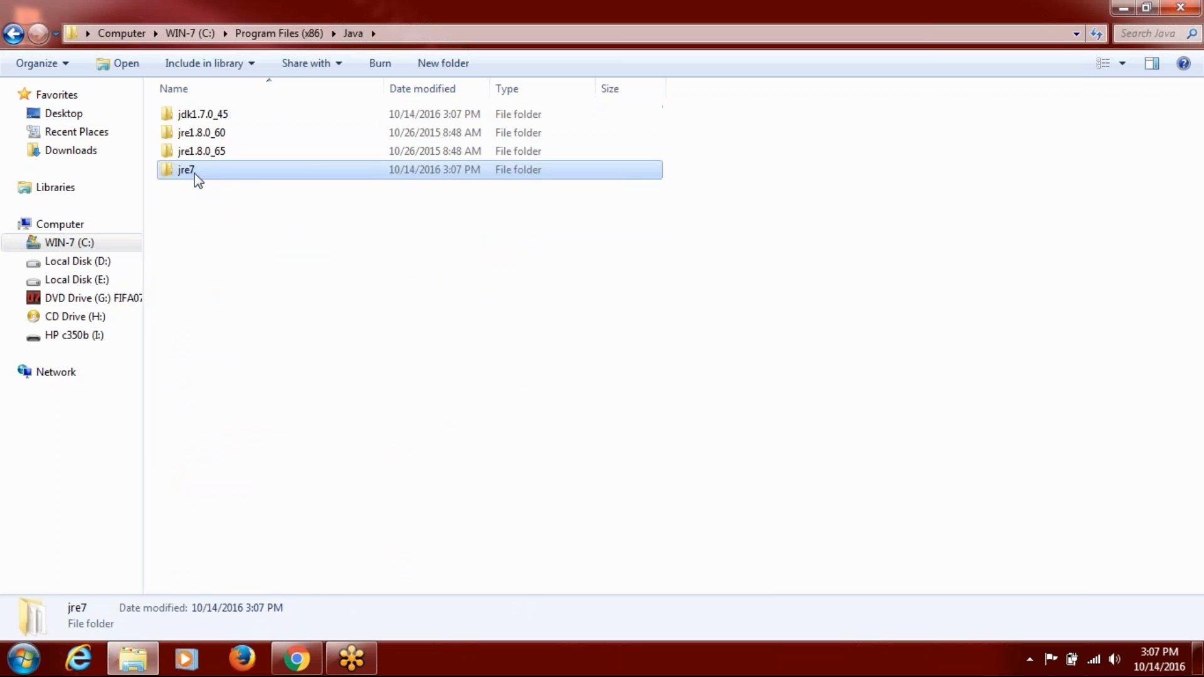
left_click(275, 35)
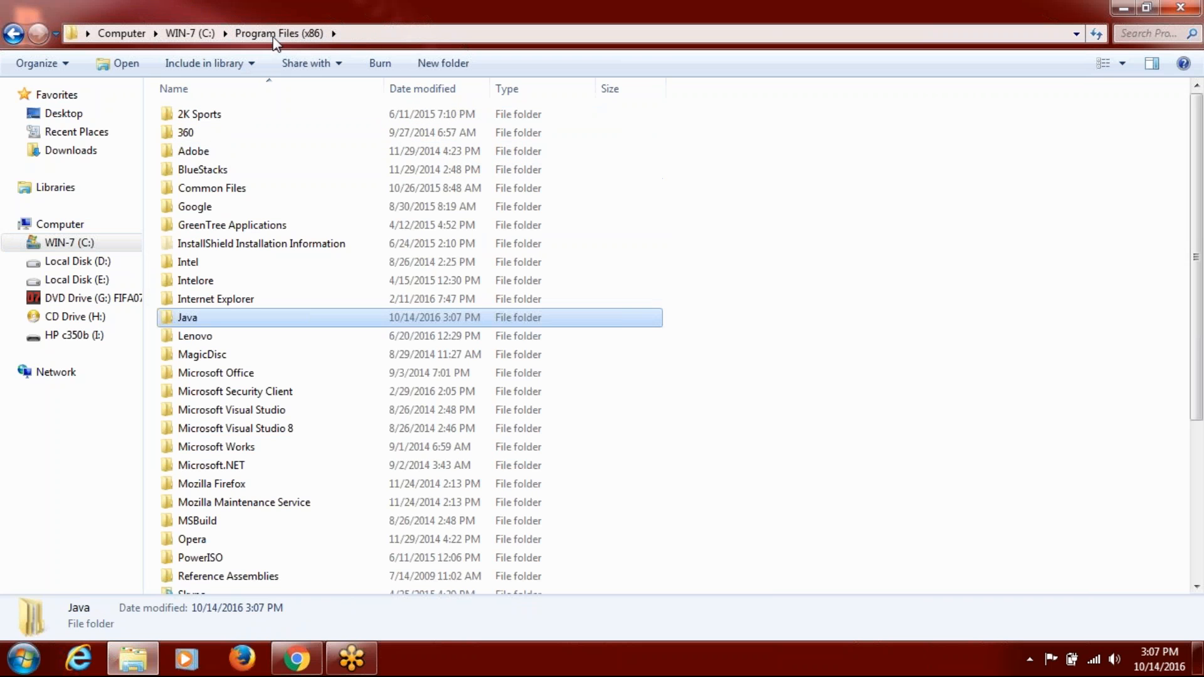
Browse to D:\KUMAR\project software\tomcat apache software.
left_click(95, 260)
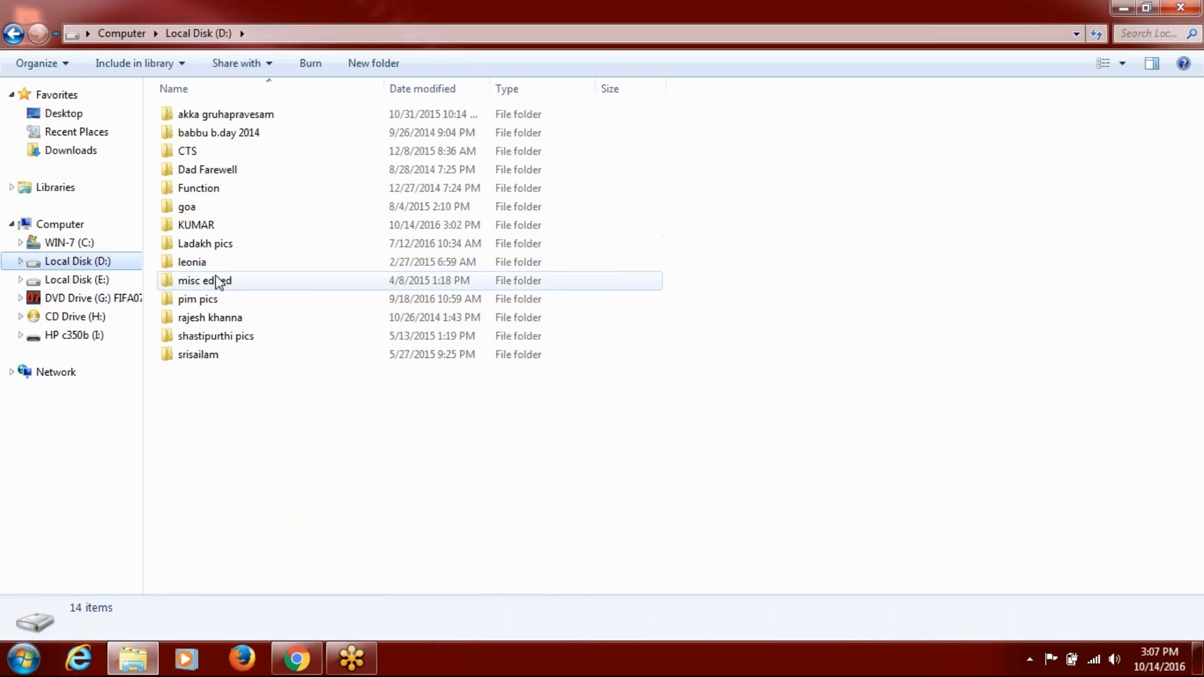
double_click(210, 226)
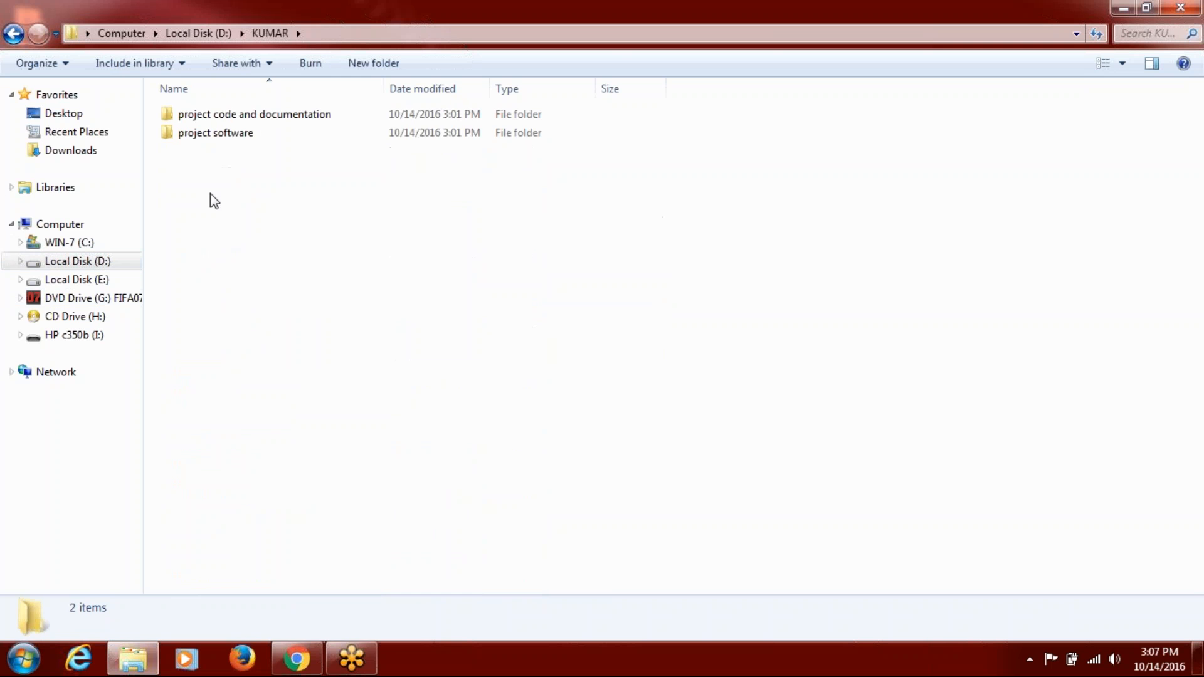
double_click(221, 136)
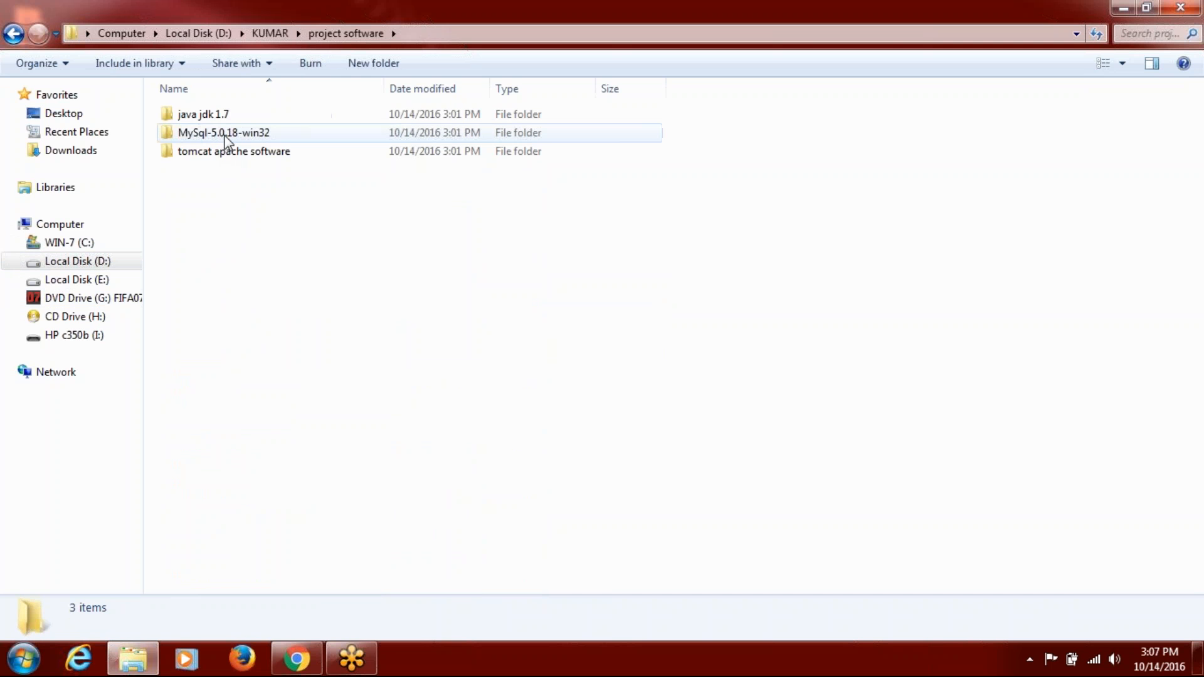
double_click(223, 150)
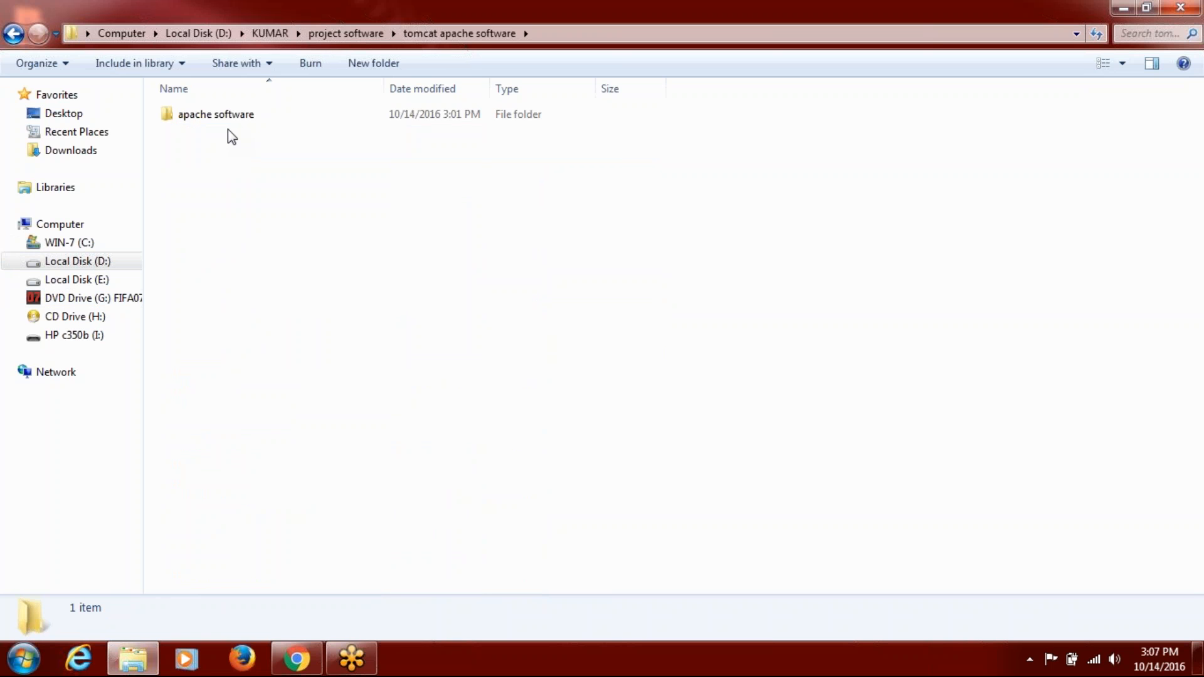
Launch apache-tomcat-7.0.55 setup, accept the licence and keep default components.
double_click(228, 125)
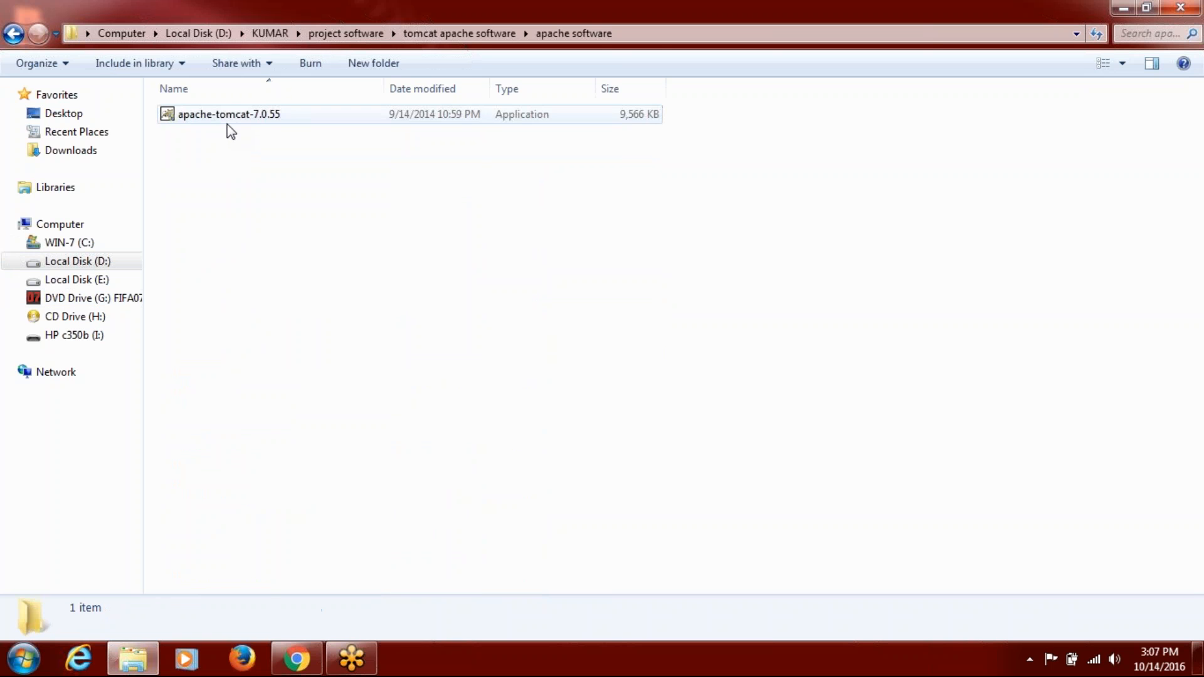
left_click(228, 119)
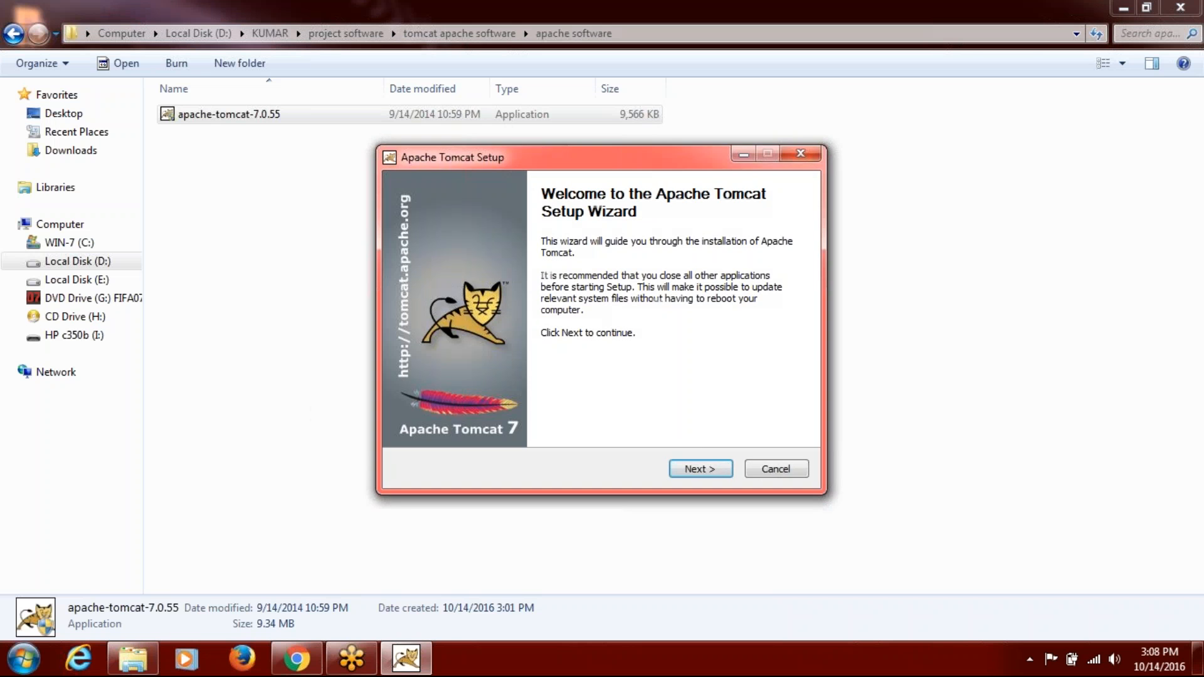
left_click(696, 469)
left_click(697, 469)
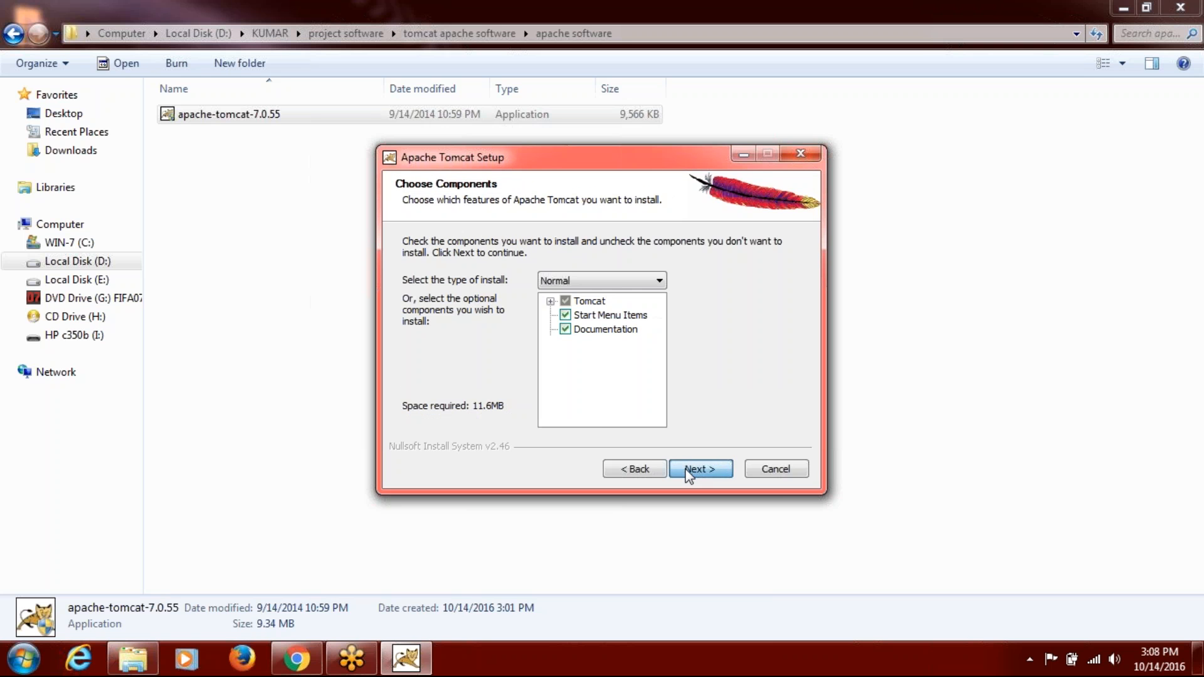
left_click(690, 471)
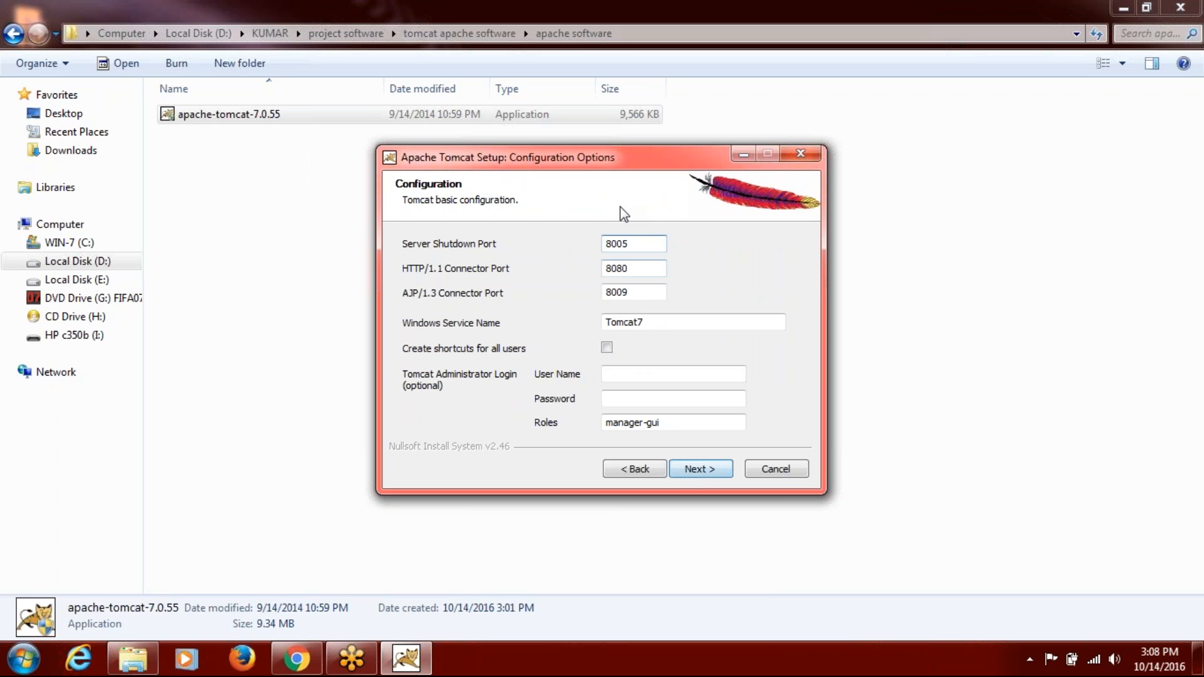
Set the HTTP/1.1 connector port to 8088 and begin entering the administrator user name.
left_click(641, 271)
type("8")
key("Tab")
key("Tab")
key("Tab")
key("Tab")
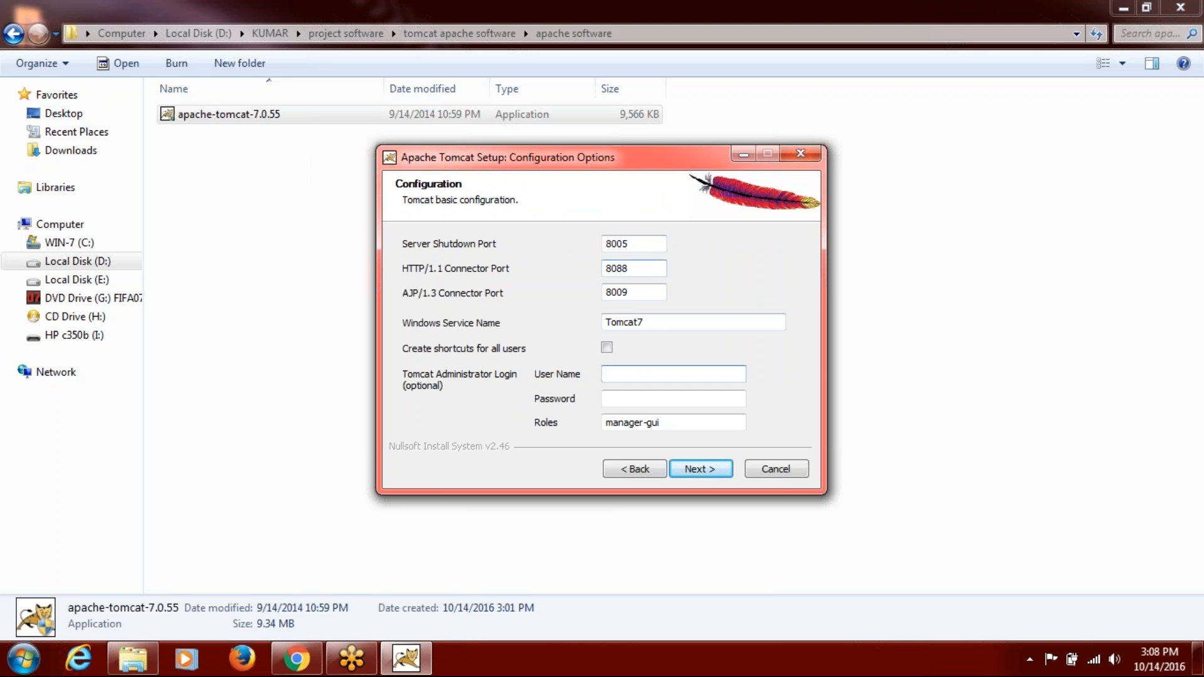
left_click(629, 268)
left_click(620, 375)
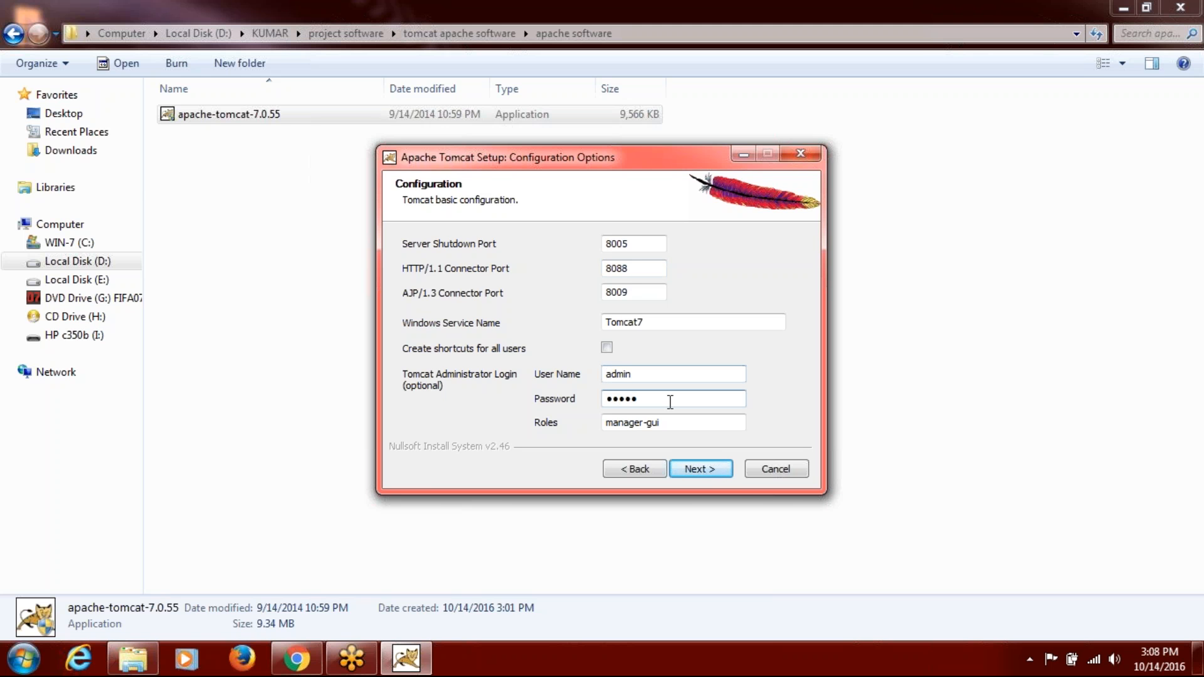
Set the Tomcat Java virtual machine path to the jre7 folder.
left_click(705, 472)
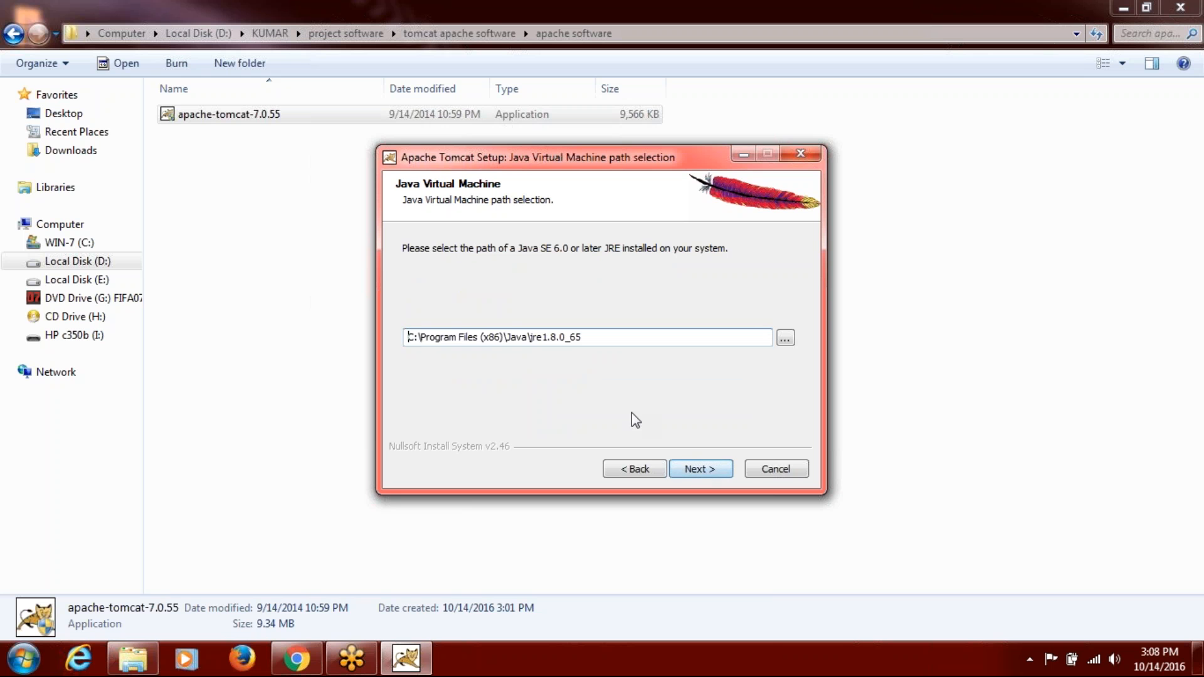
left_click(785, 338)
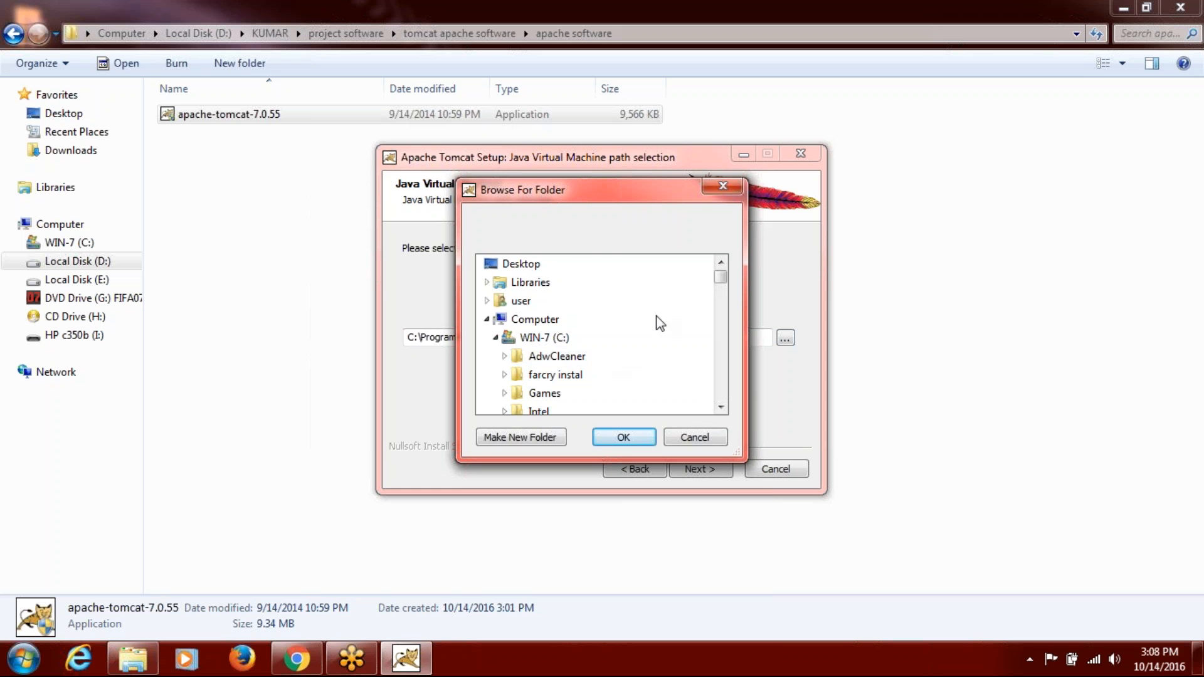
left_click_drag(721, 282, 721, 323)
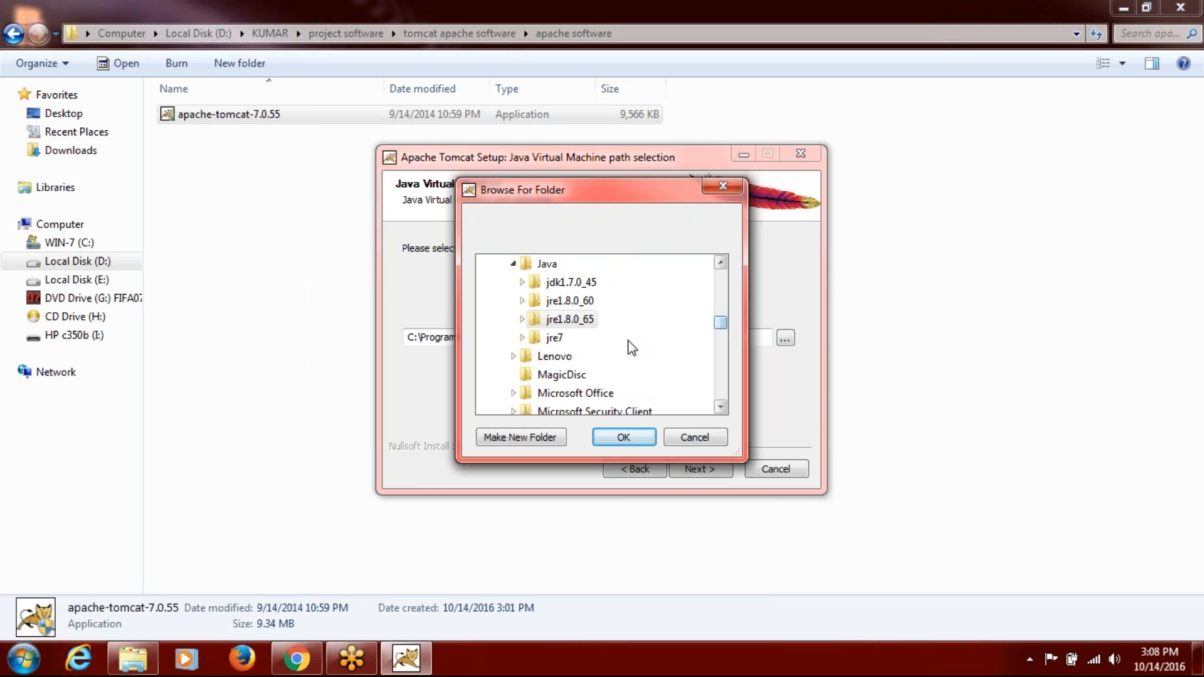
left_click(550, 343)
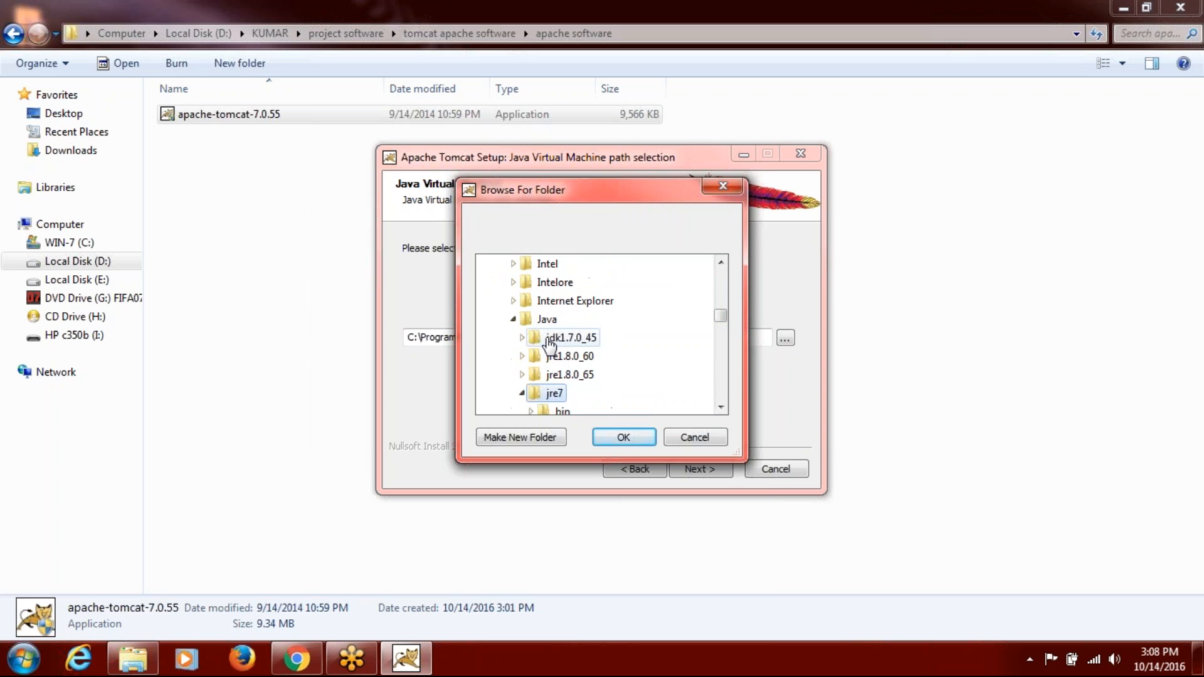
left_click(642, 442)
Create a new C:\Tomcat folder as the install destination and install Tomcat there.
left_click(698, 469)
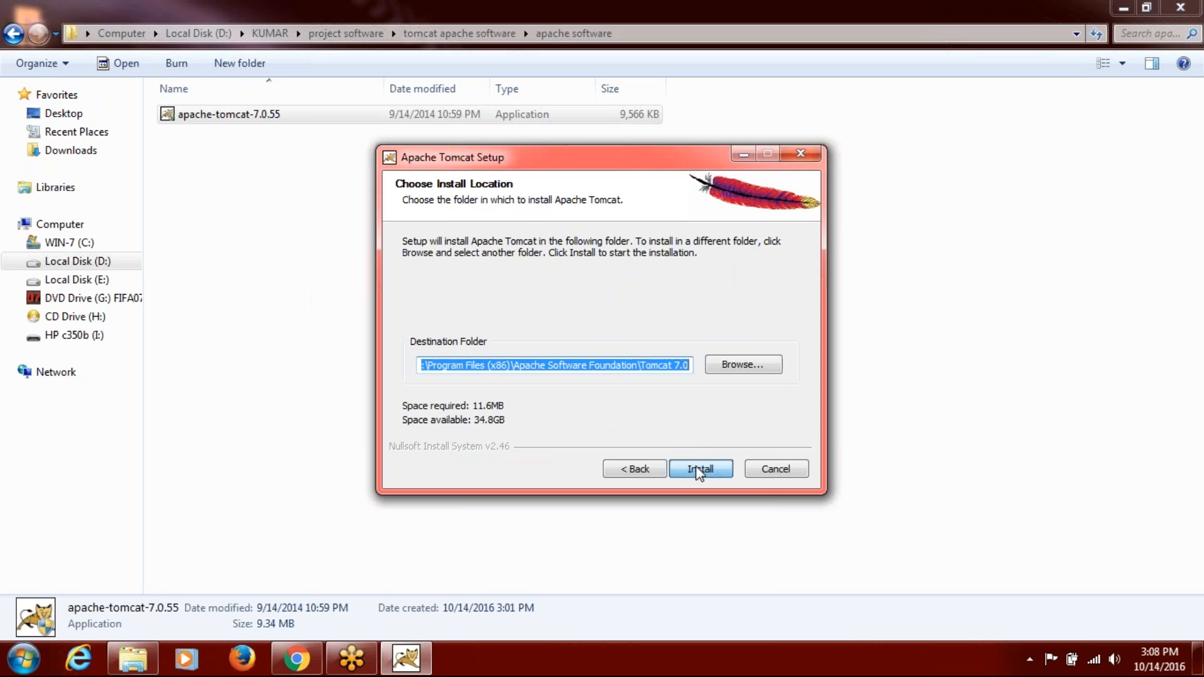
left_click(741, 361)
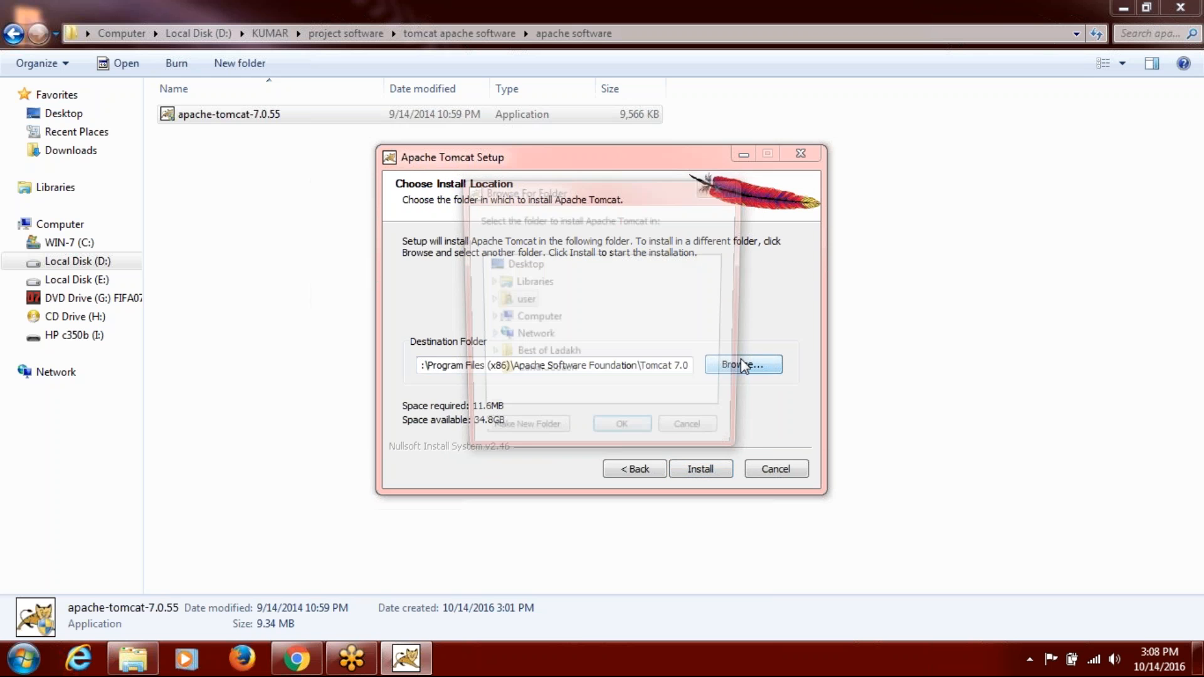
left_click(515, 319)
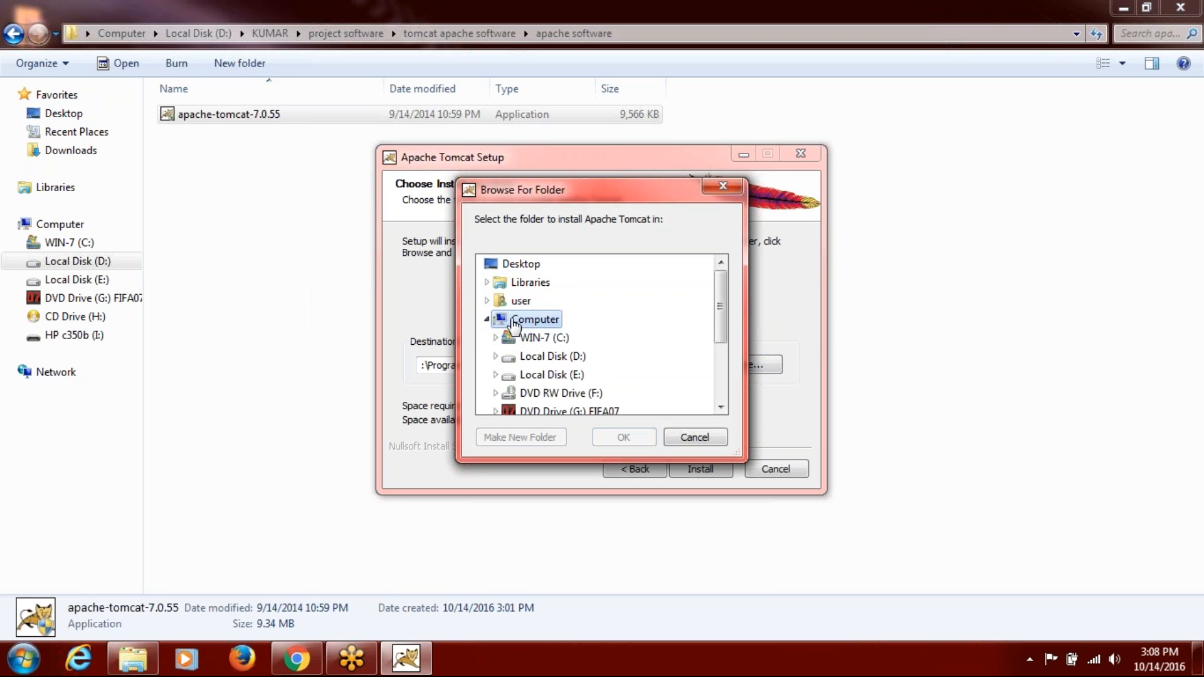
left_click(524, 339)
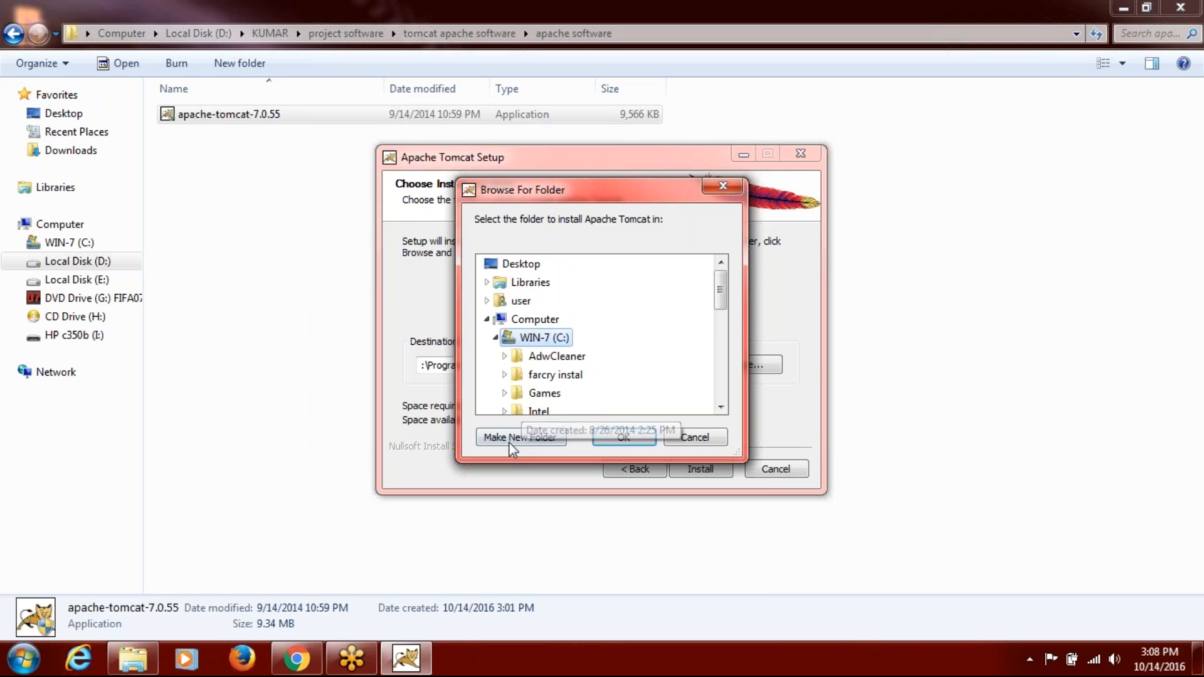
left_click(509, 443)
type("Tomcat")
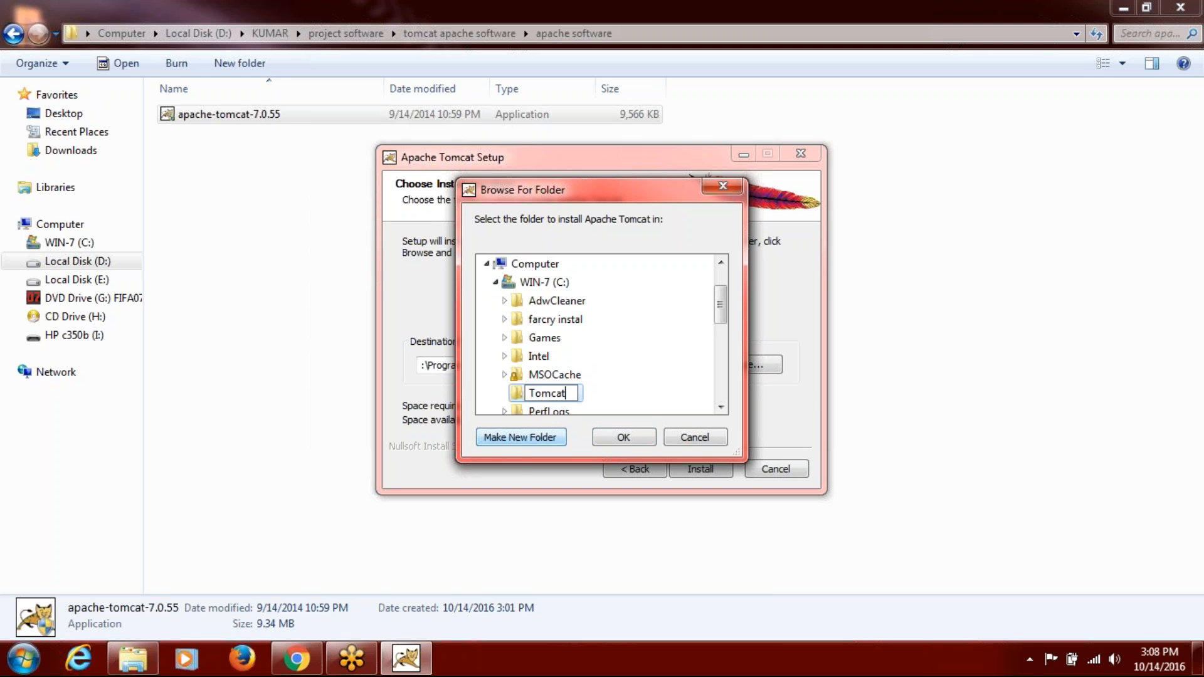
key("Return")
left_click(607, 437)
left_click(693, 470)
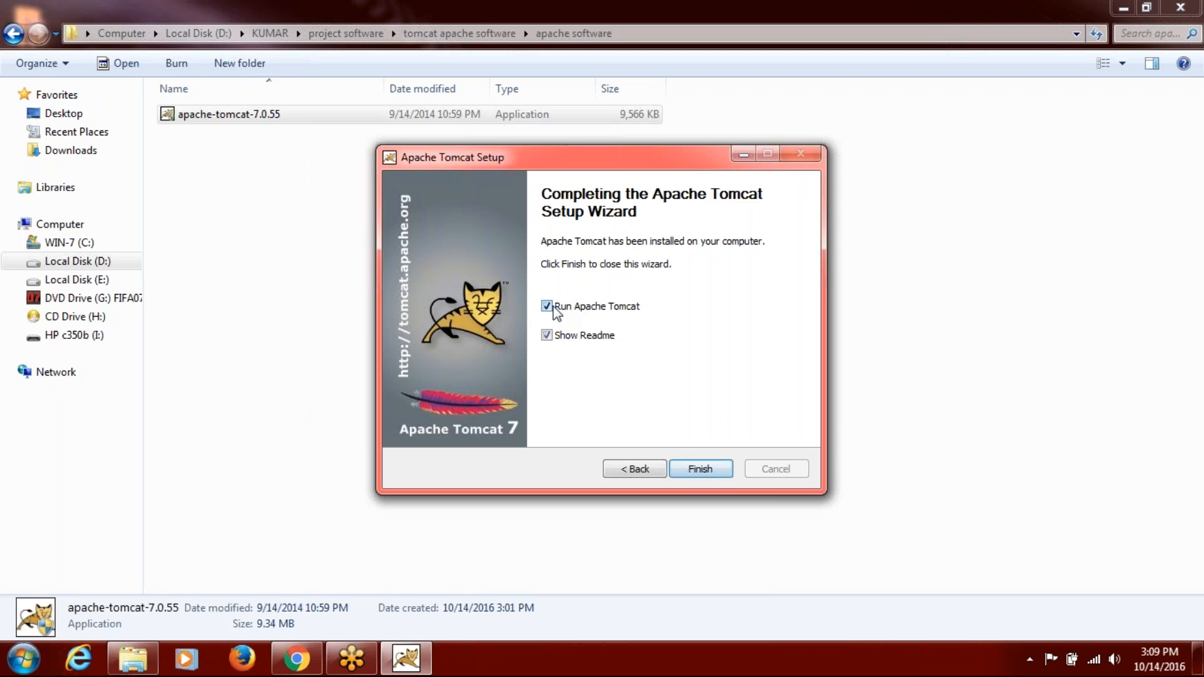
Finish Tomcat setup without showing the readme, then open the new Tomcat folder on C:.
left_click(547, 335)
left_click(689, 471)
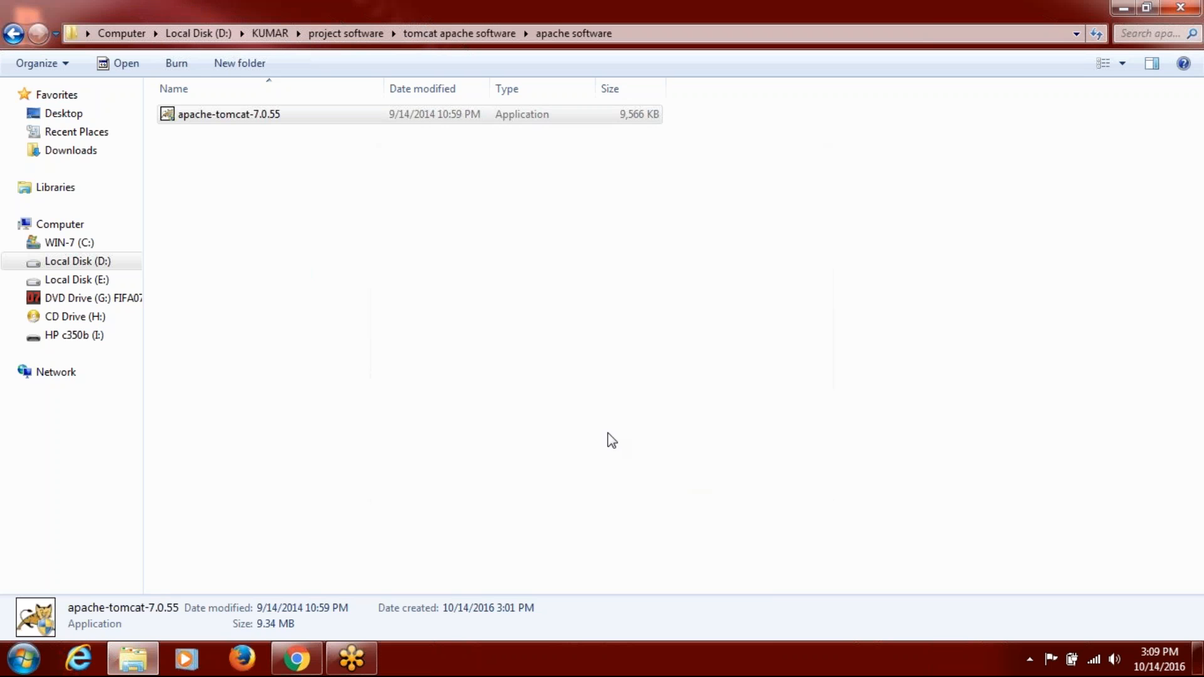
left_click(608, 435)
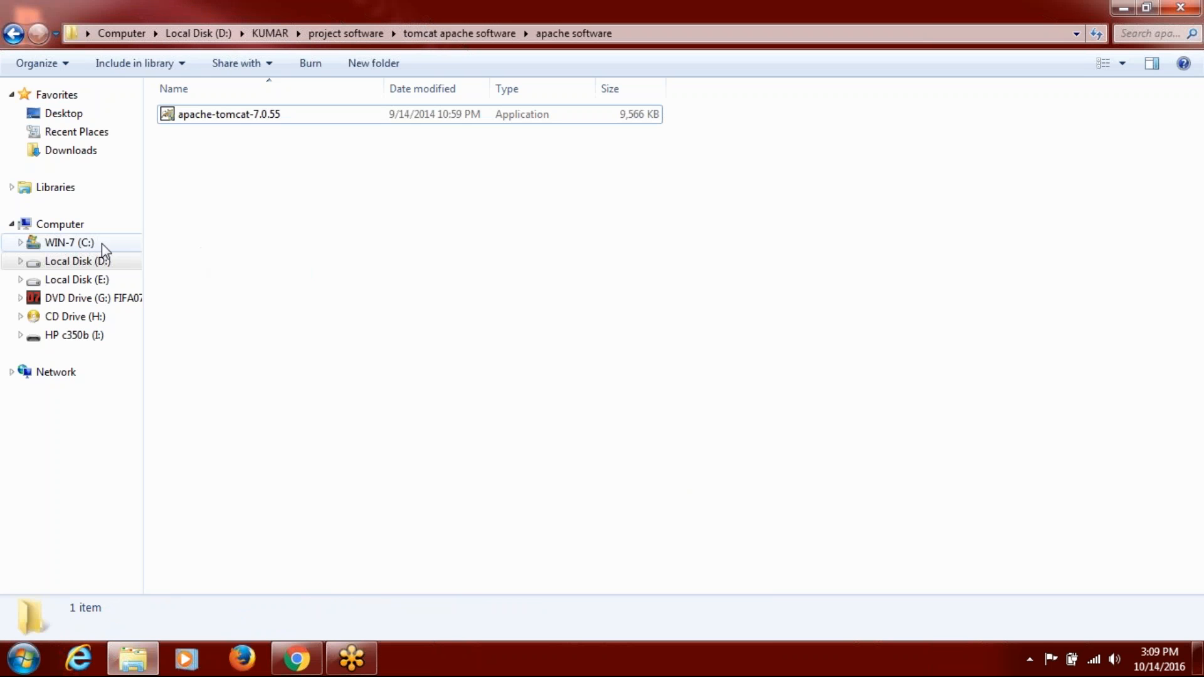
left_click(85, 243)
double_click(184, 279)
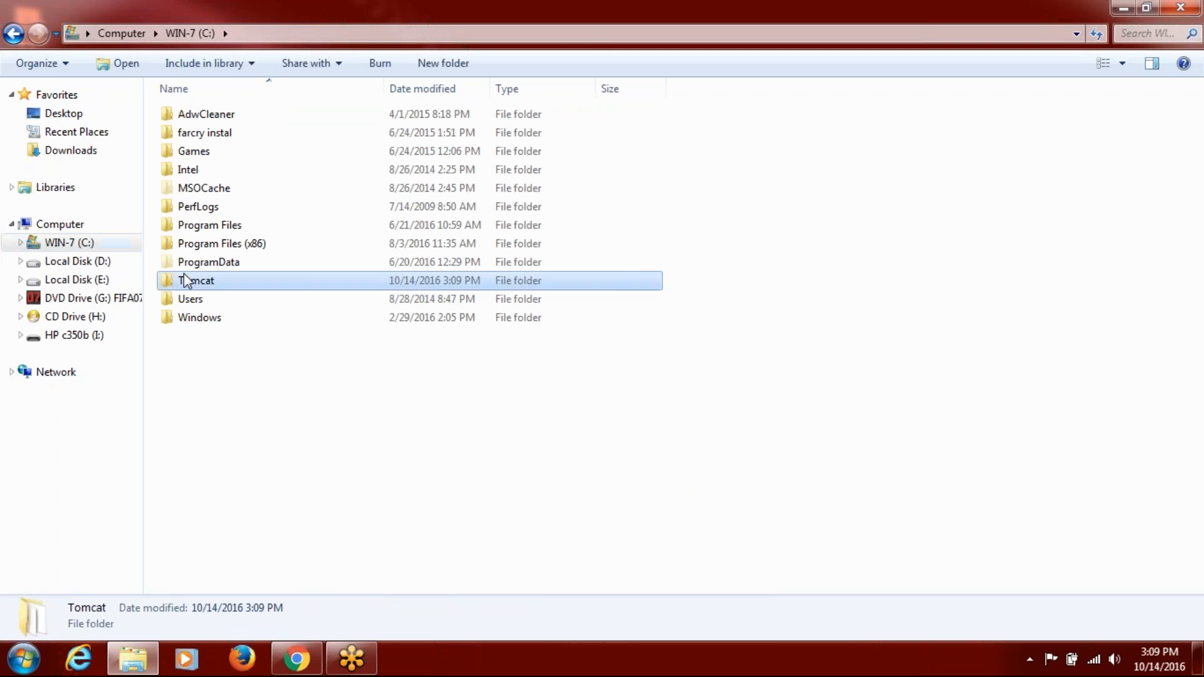
Run Tomcat7.exe from C:\Tomcat\bin and dismiss the Windows Security Alert.
double_click(184, 115)
left_click(194, 138)
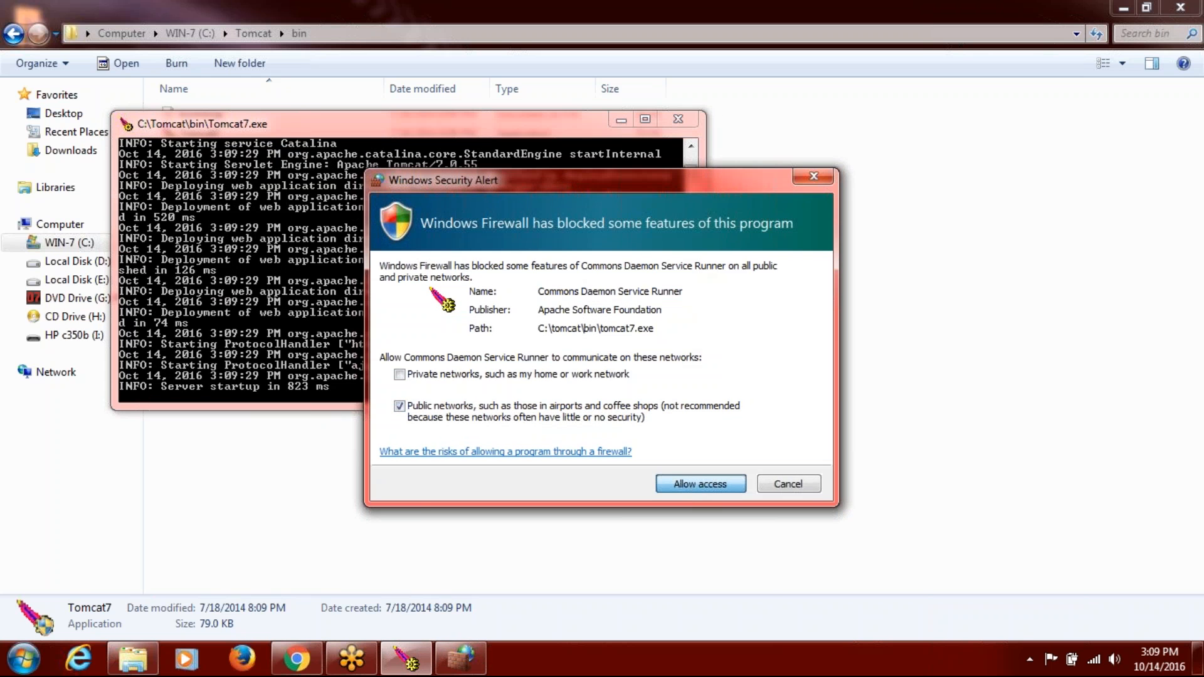
left_click(701, 483)
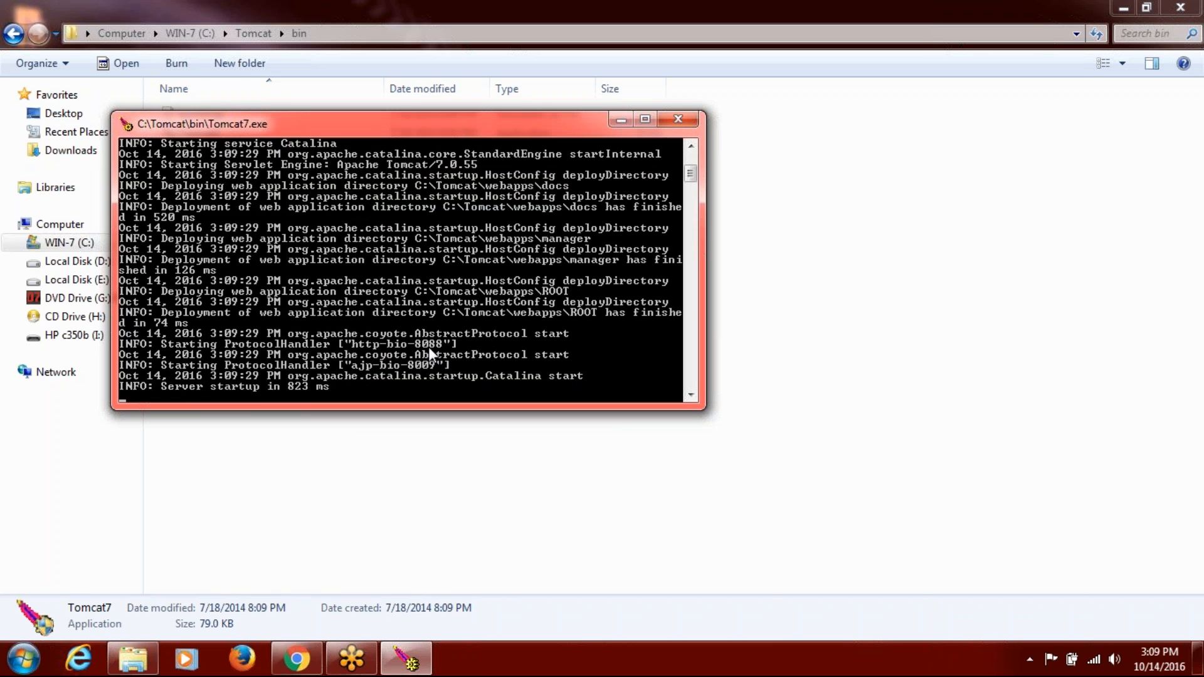
Close the Tomcat7 console and browse to D:\KUMAR\project software\MySql-5.0.18-win32.
left_click(675, 119)
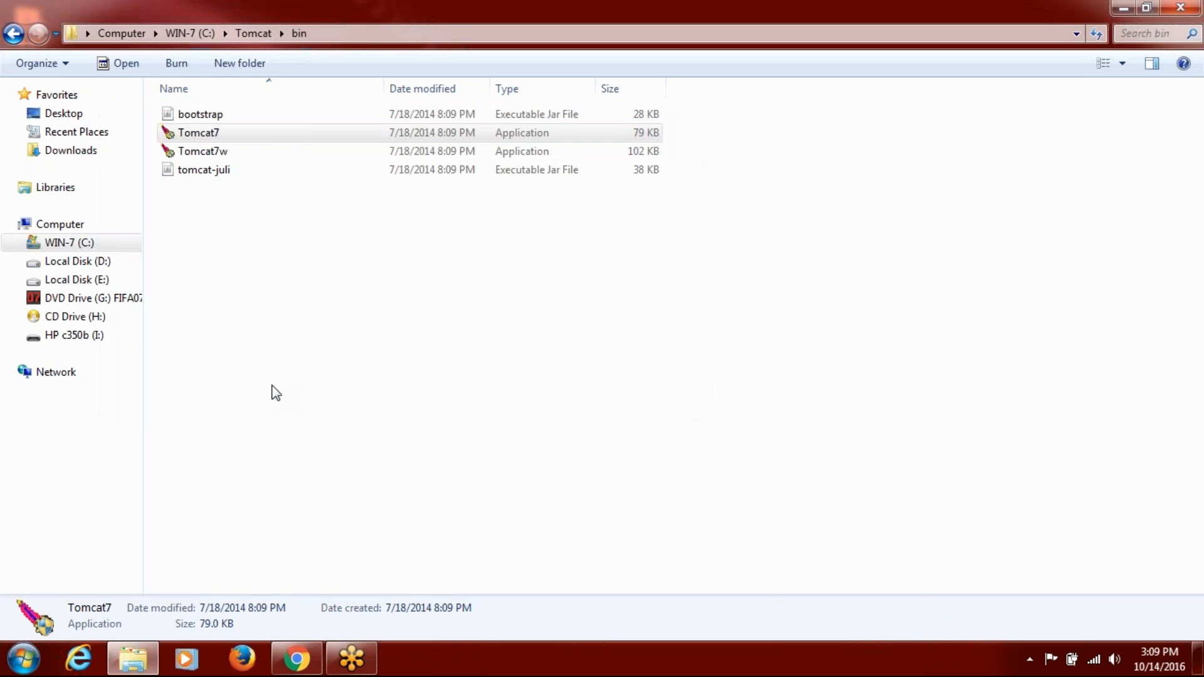
left_click(253, 33)
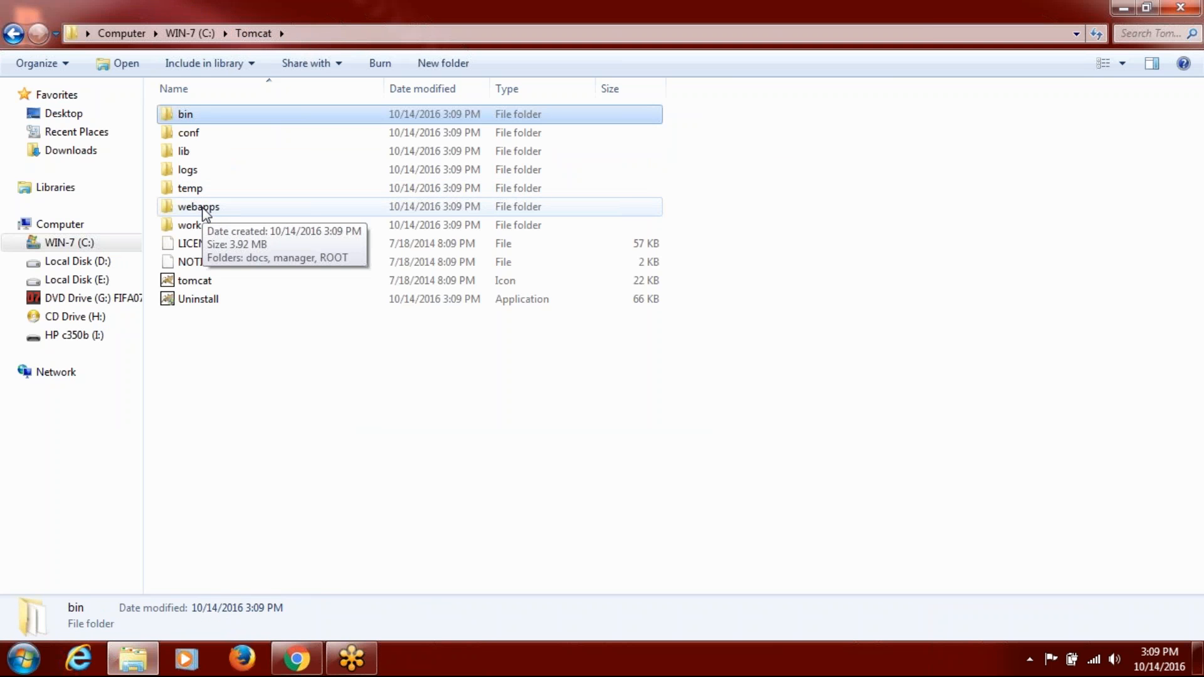
left_click(97, 281)
left_click(99, 261)
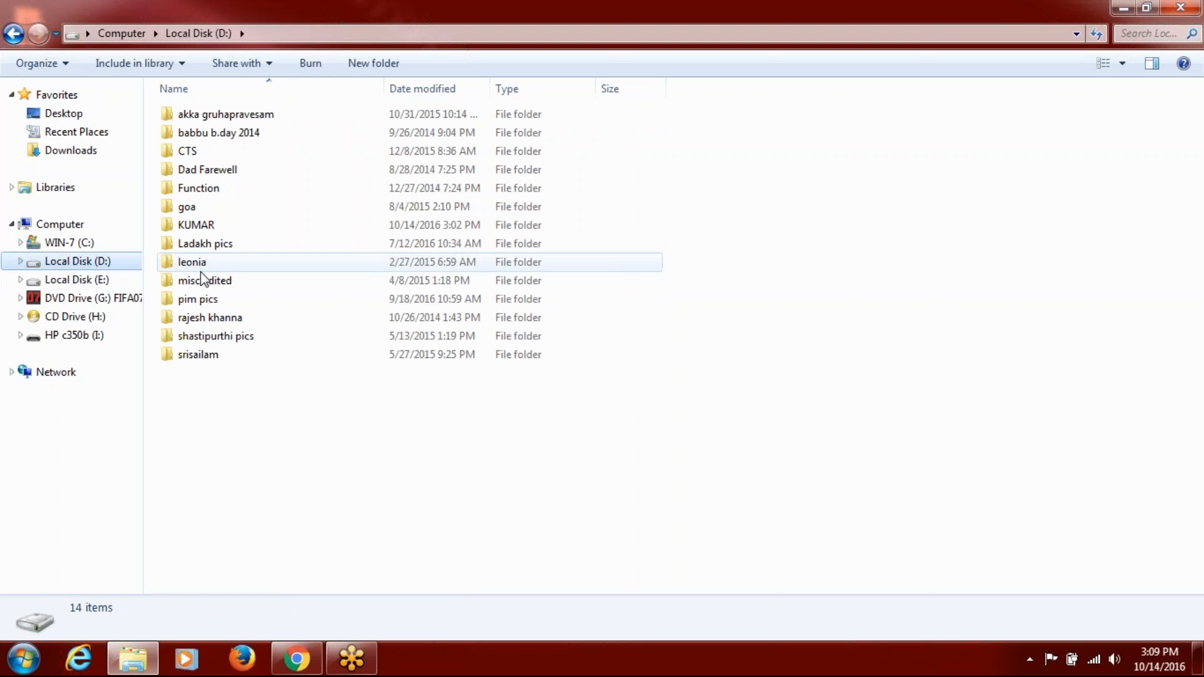
double_click(211, 225)
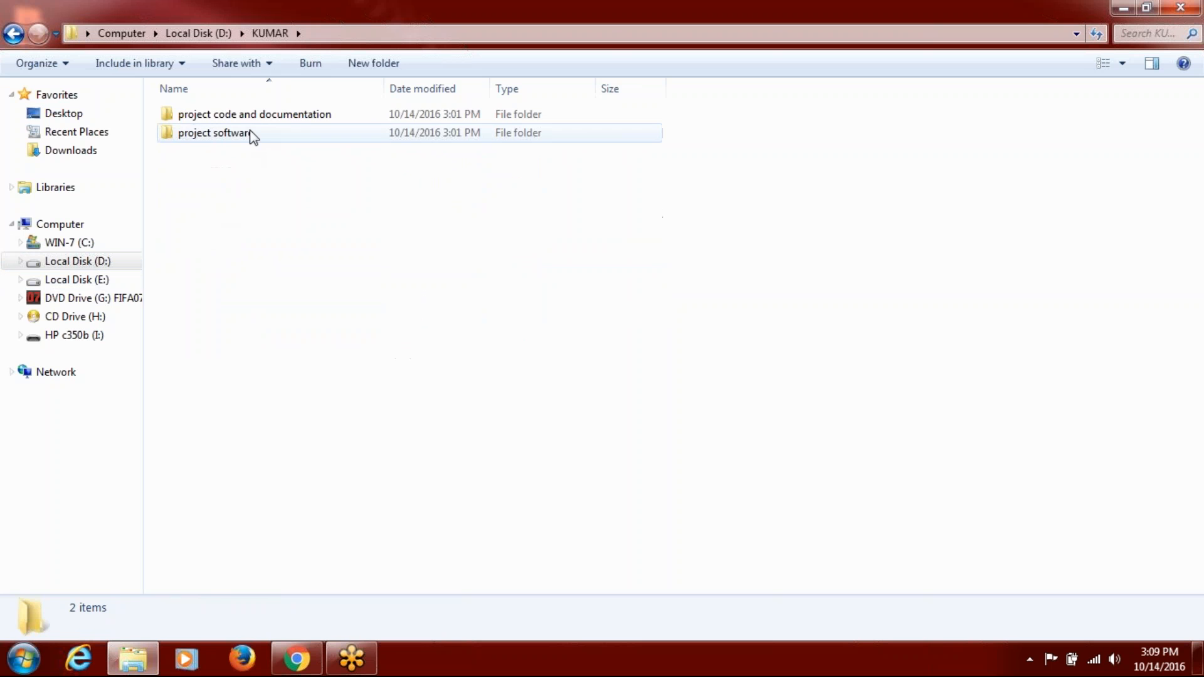
double_click(249, 137)
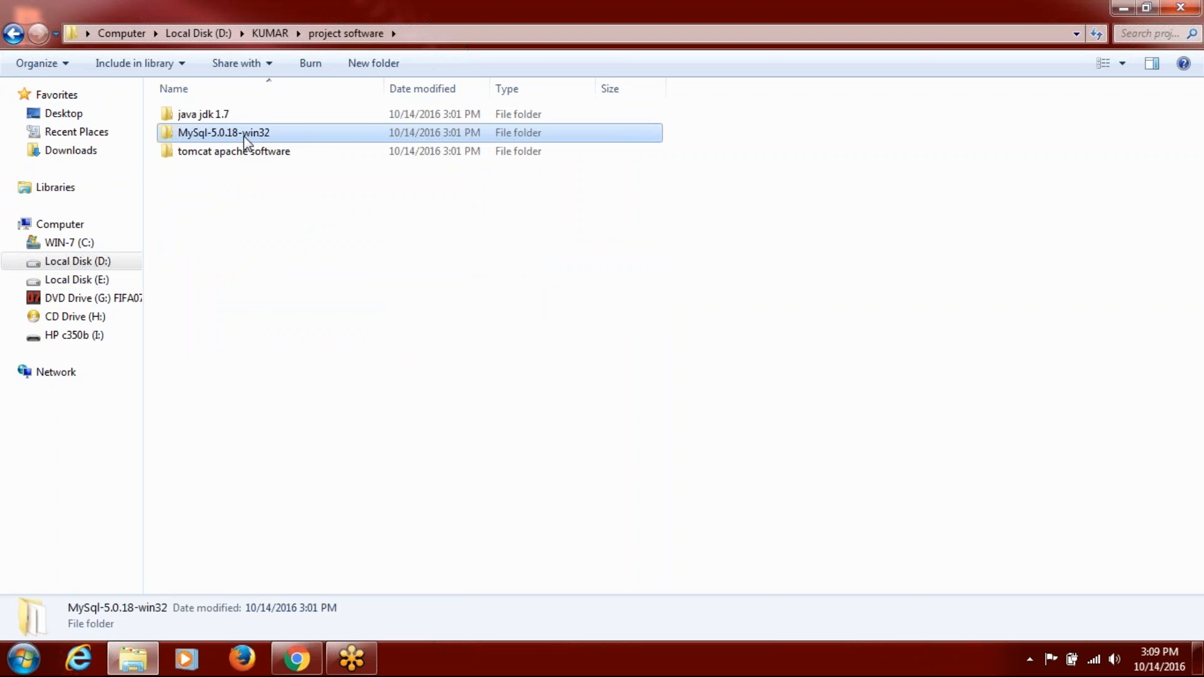
double_click(248, 138)
Open Windows Firewall with Advanced Security properties and set the Domain profile firewall state to Off.
left_click(26, 660)
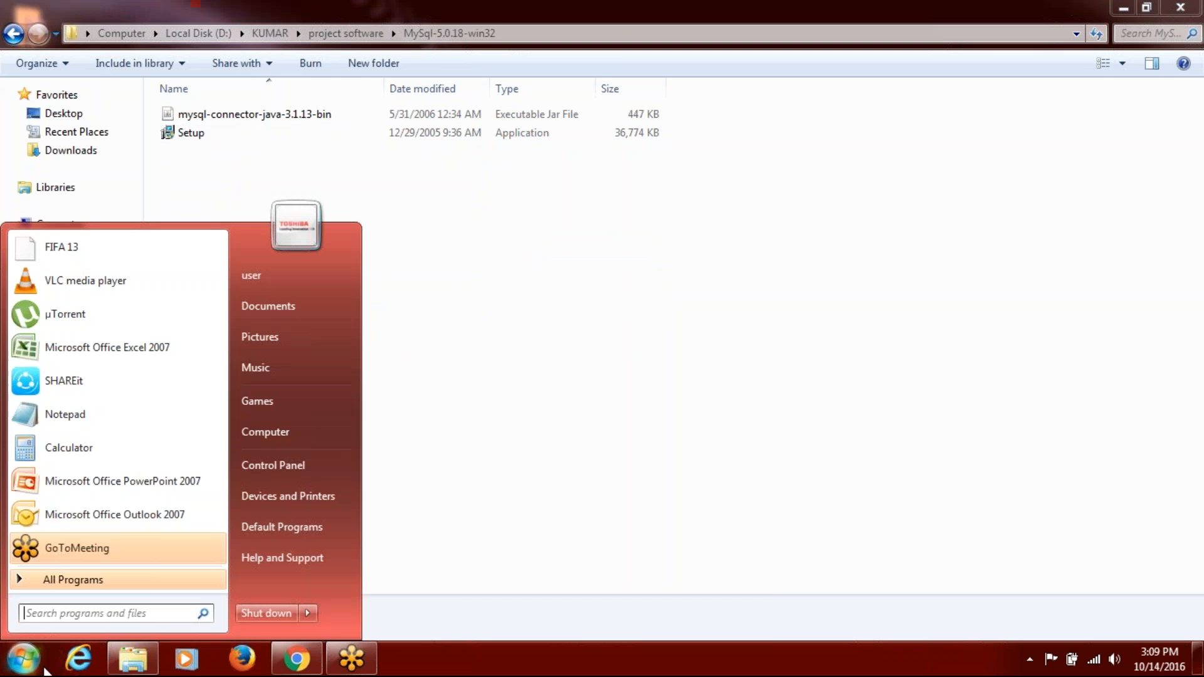
type("firewal")
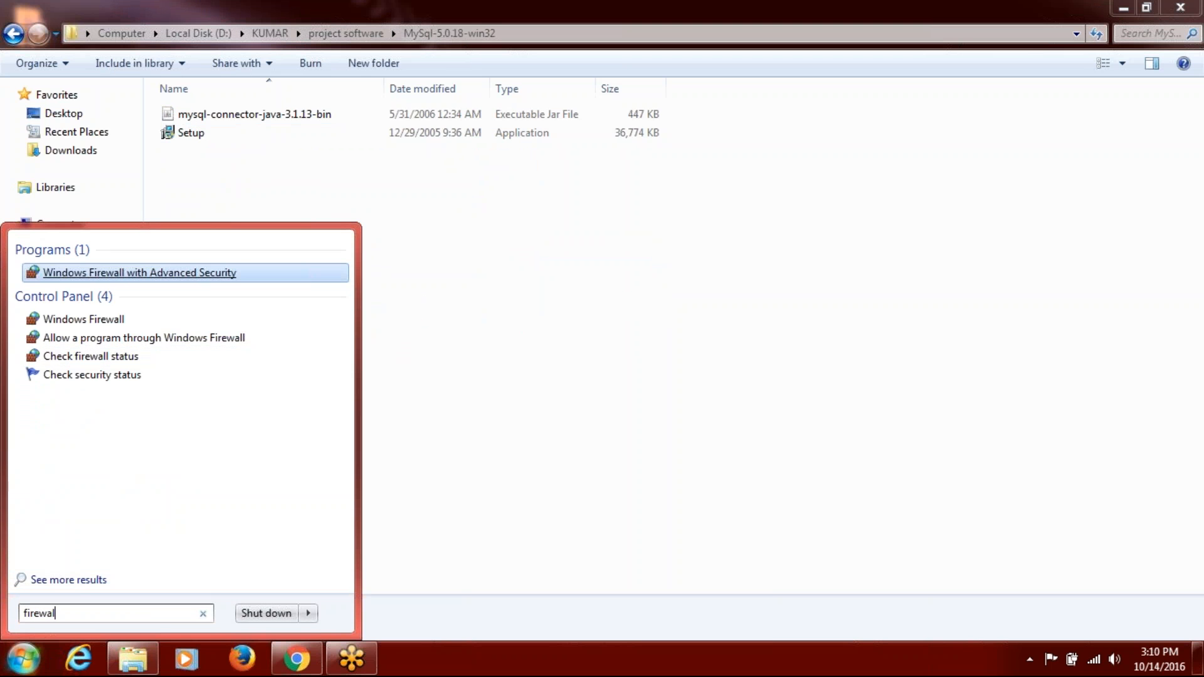
left_click(160, 272)
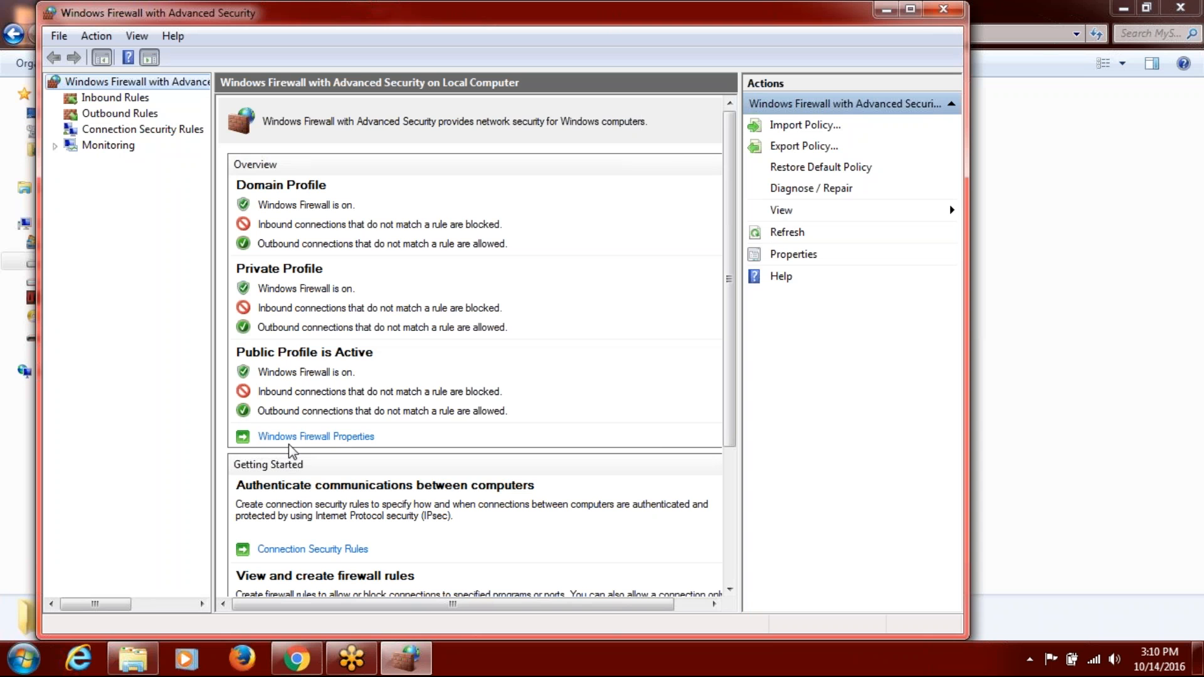
left_click(296, 437)
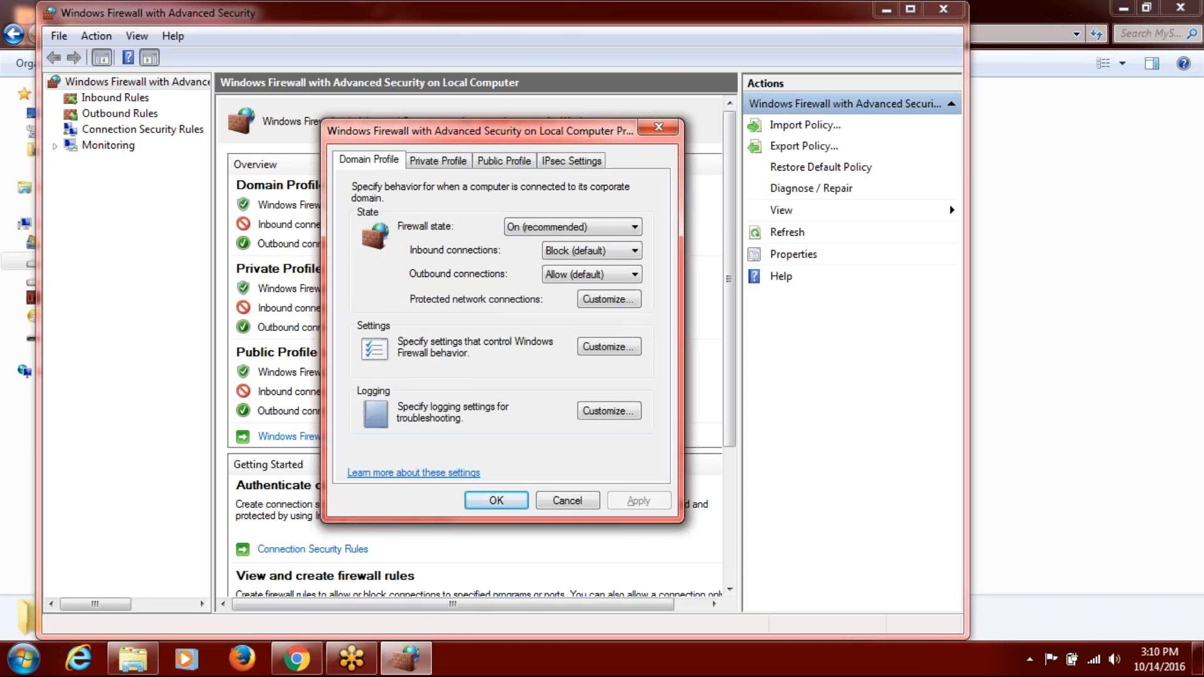
left_click(540, 227)
left_click(538, 254)
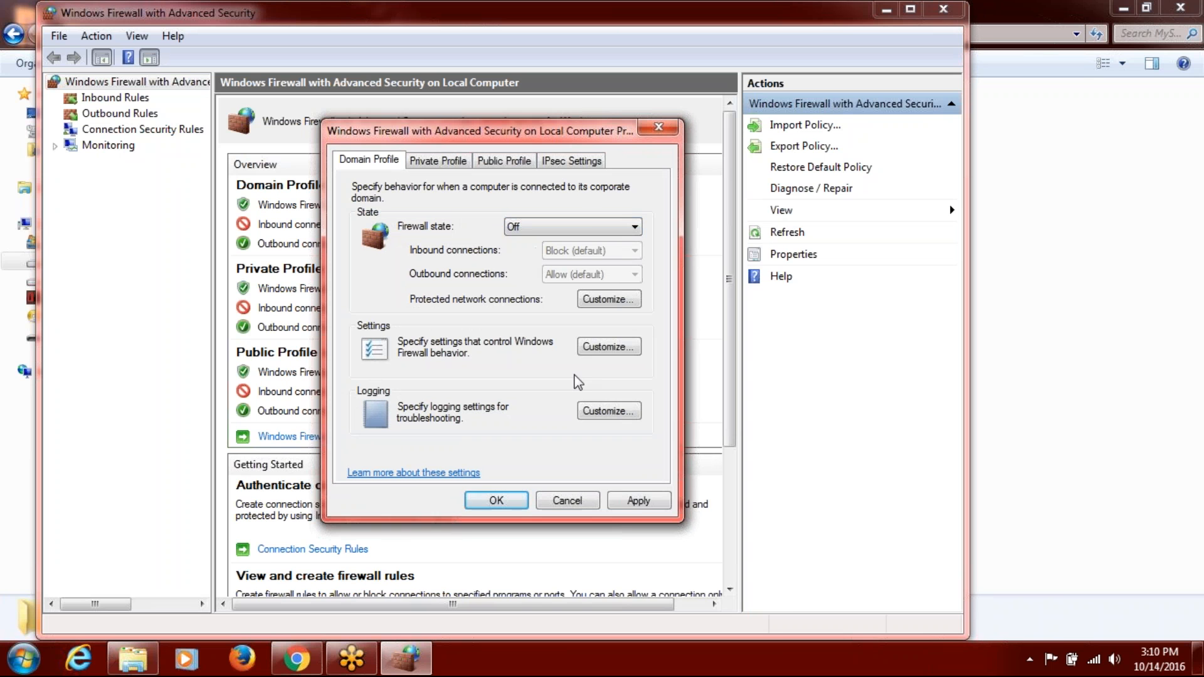
left_click(637, 501)
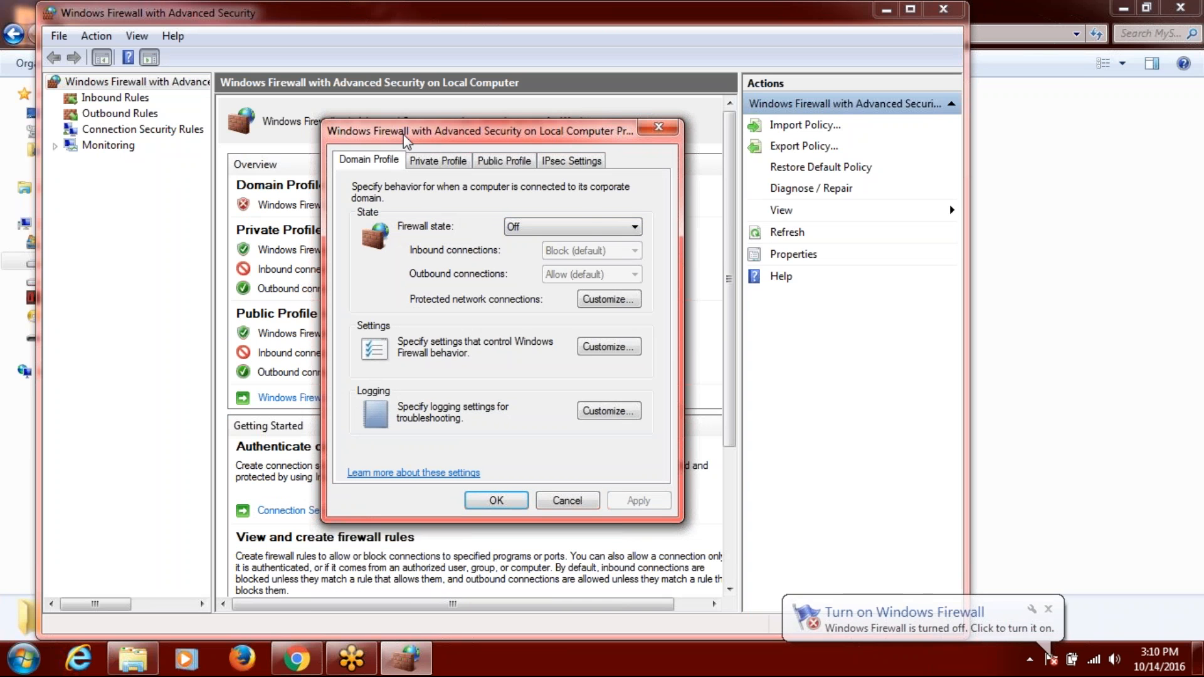
Set the Private and Public profiles' firewall state to Off, confirm, and minimise the window.
left_click(424, 160)
left_click(516, 227)
left_click(519, 250)
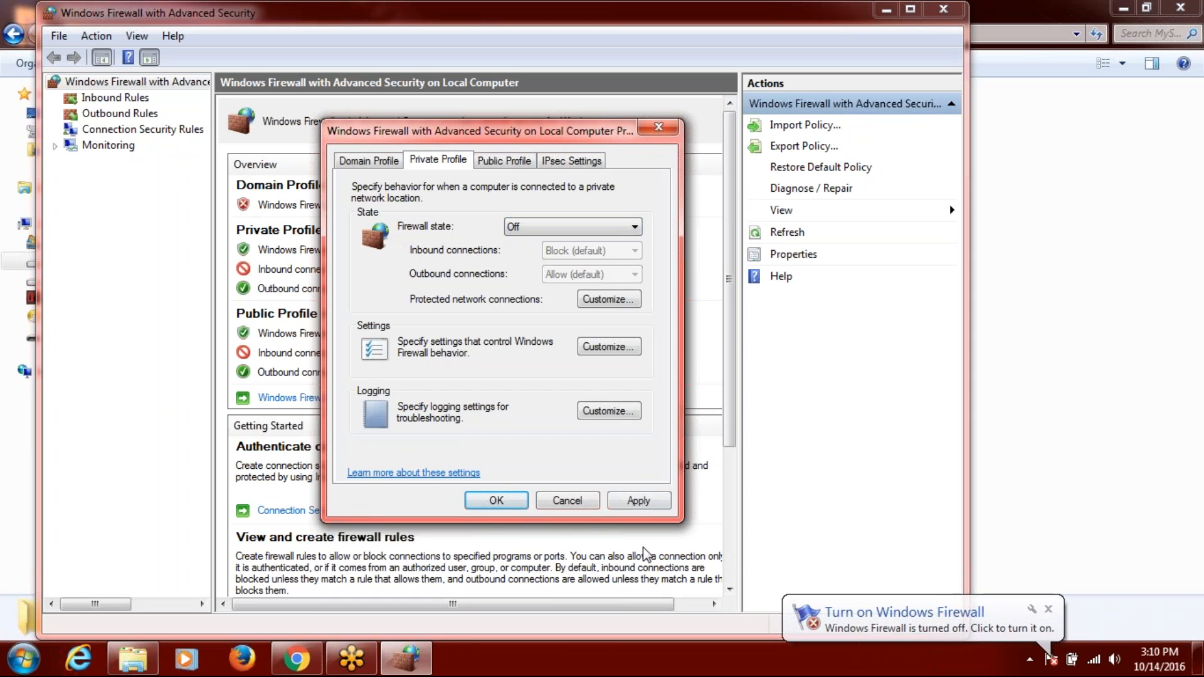
left_click(637, 501)
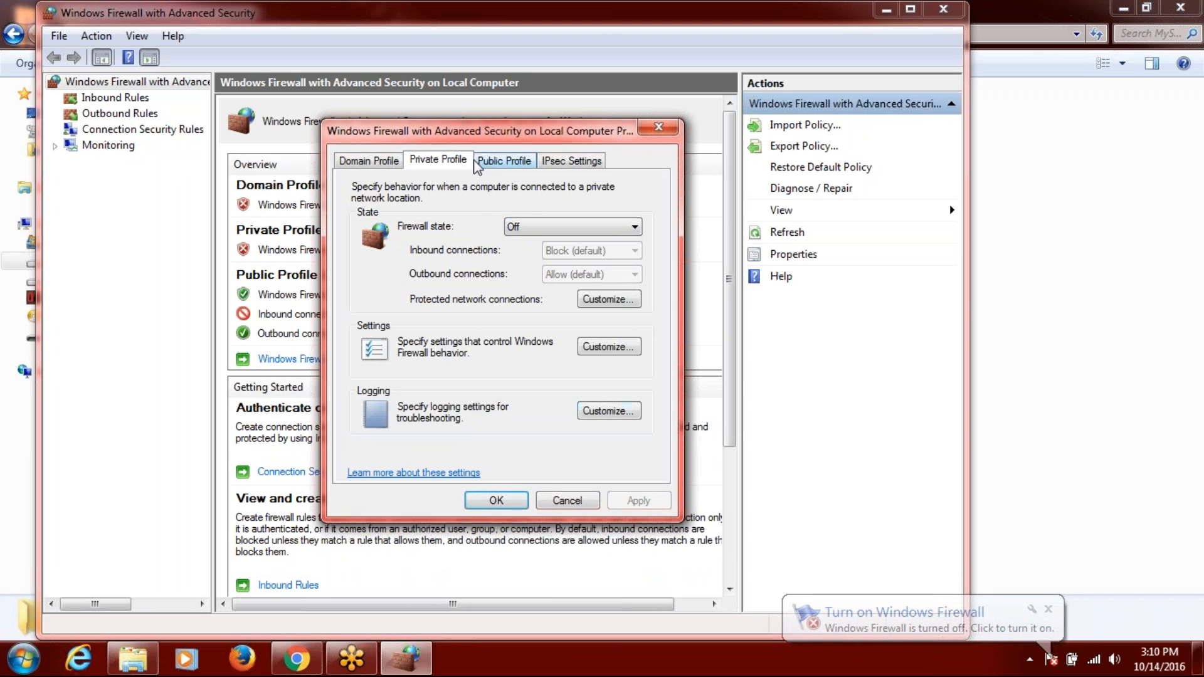
left_click(504, 160)
left_click(541, 229)
left_click(538, 240)
left_click(639, 501)
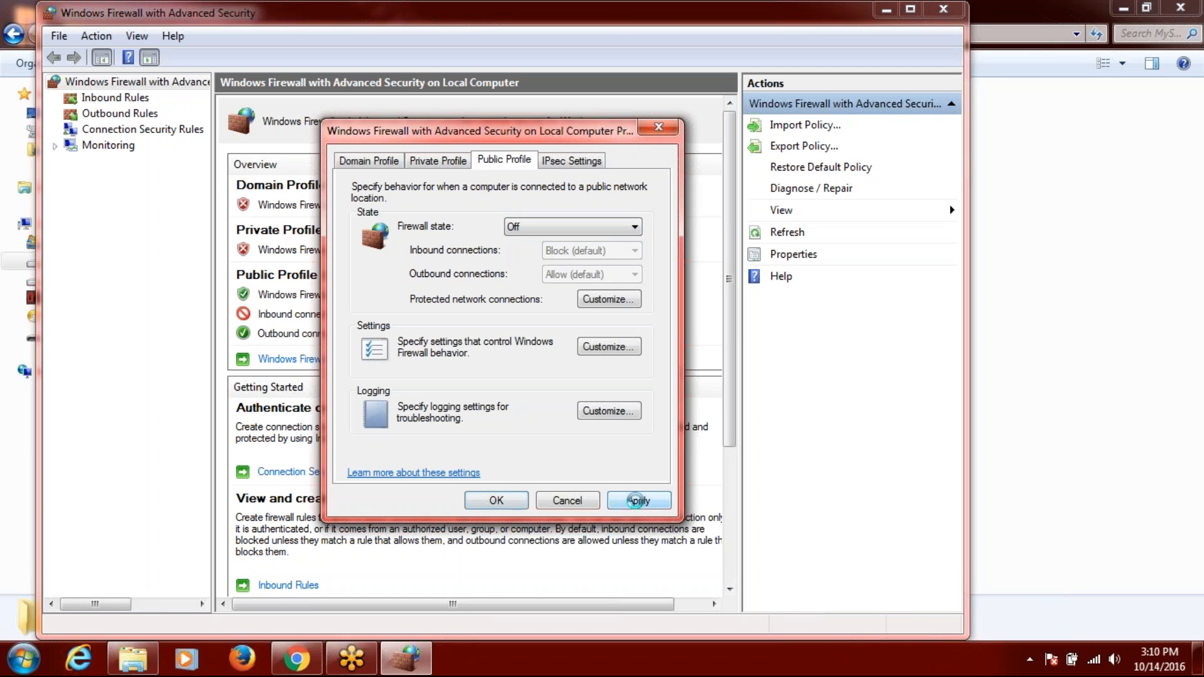
left_click(496, 500)
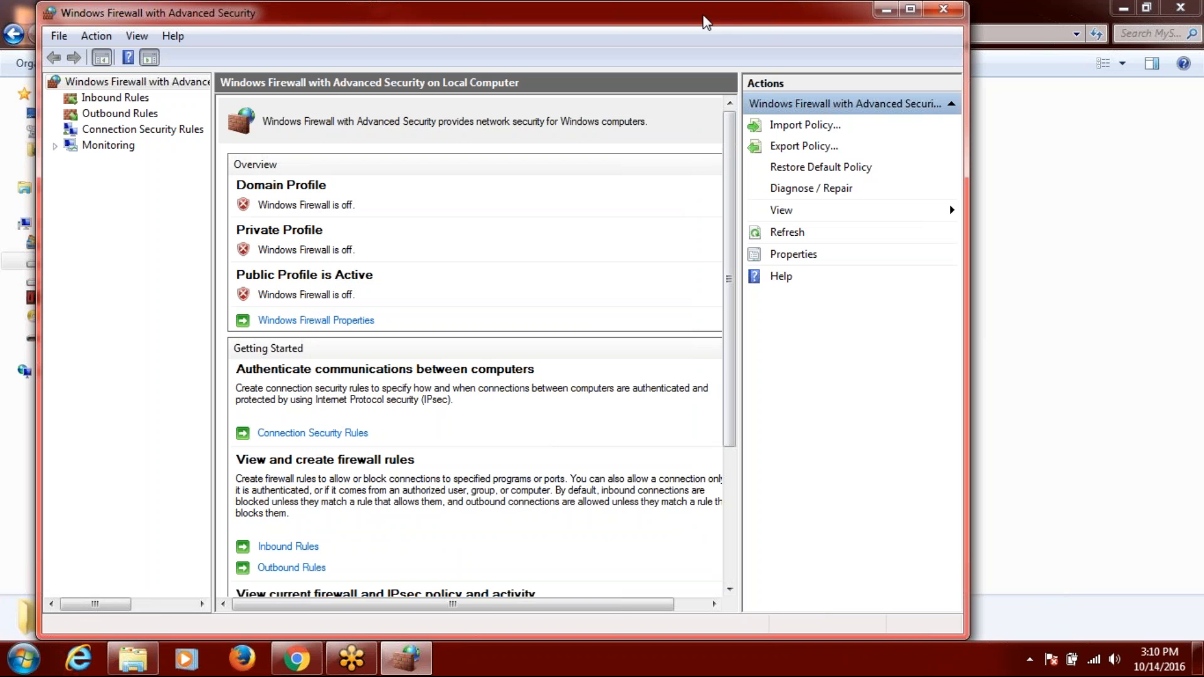
left_click_drag(707, 27, 710, 106)
left_click(892, 93)
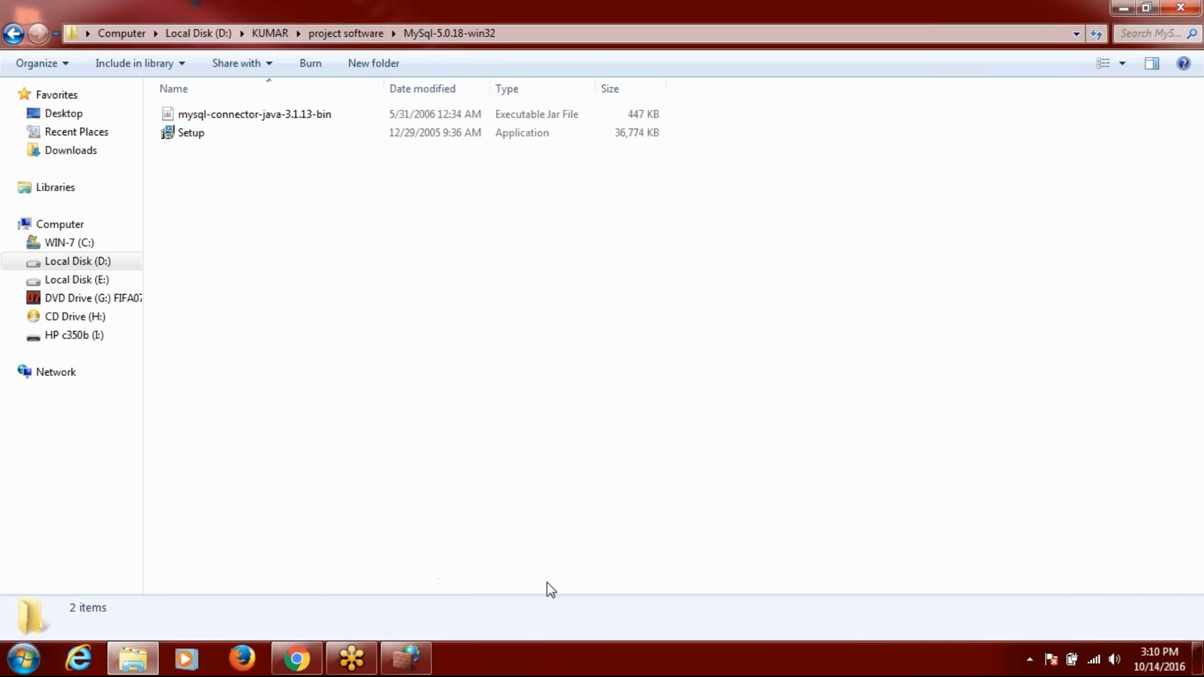
left_click(1029, 659)
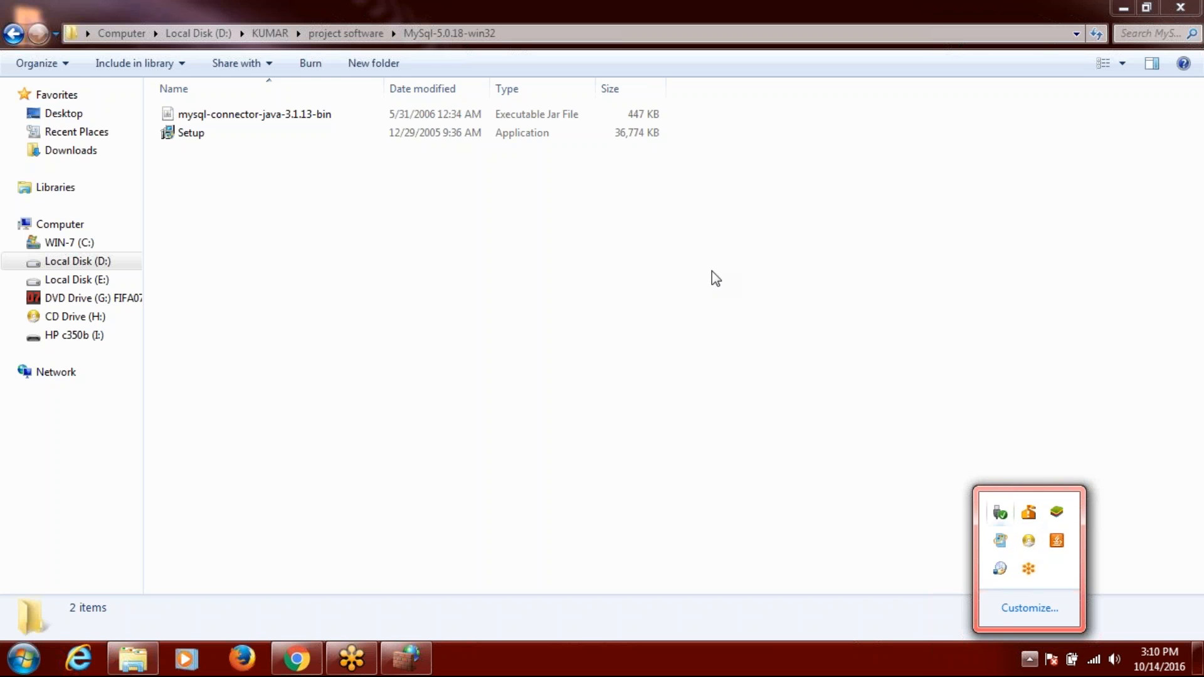
right_click(1034, 509)
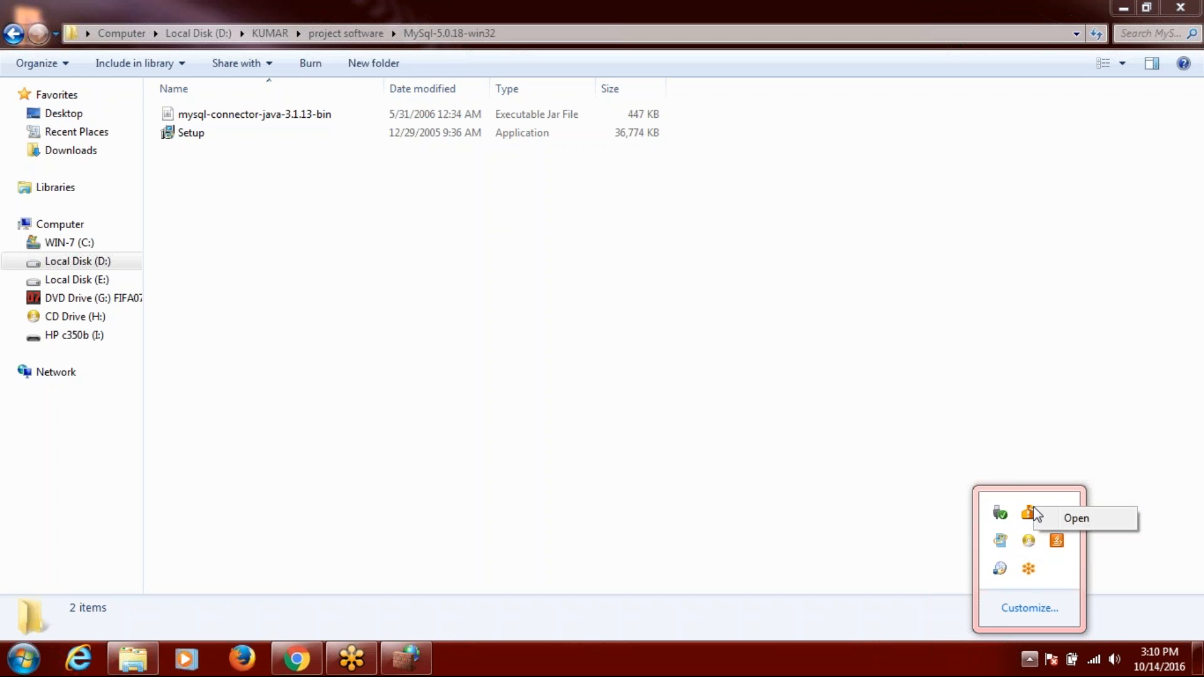
left_click(1048, 520)
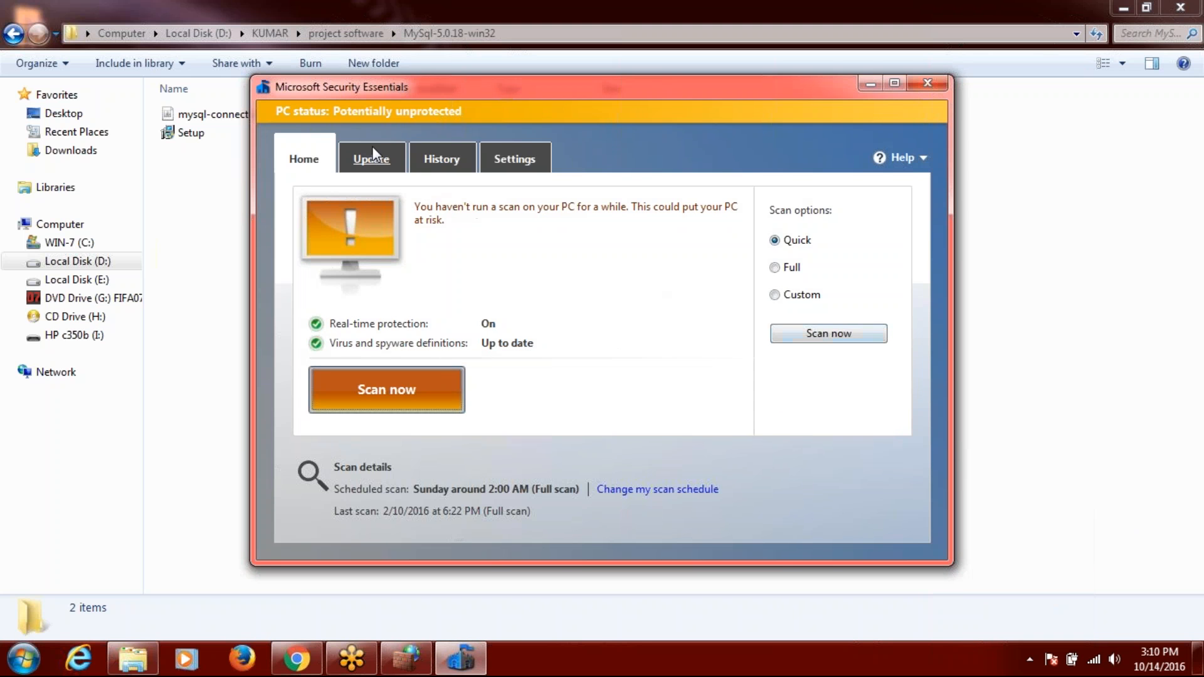
left_click(519, 157)
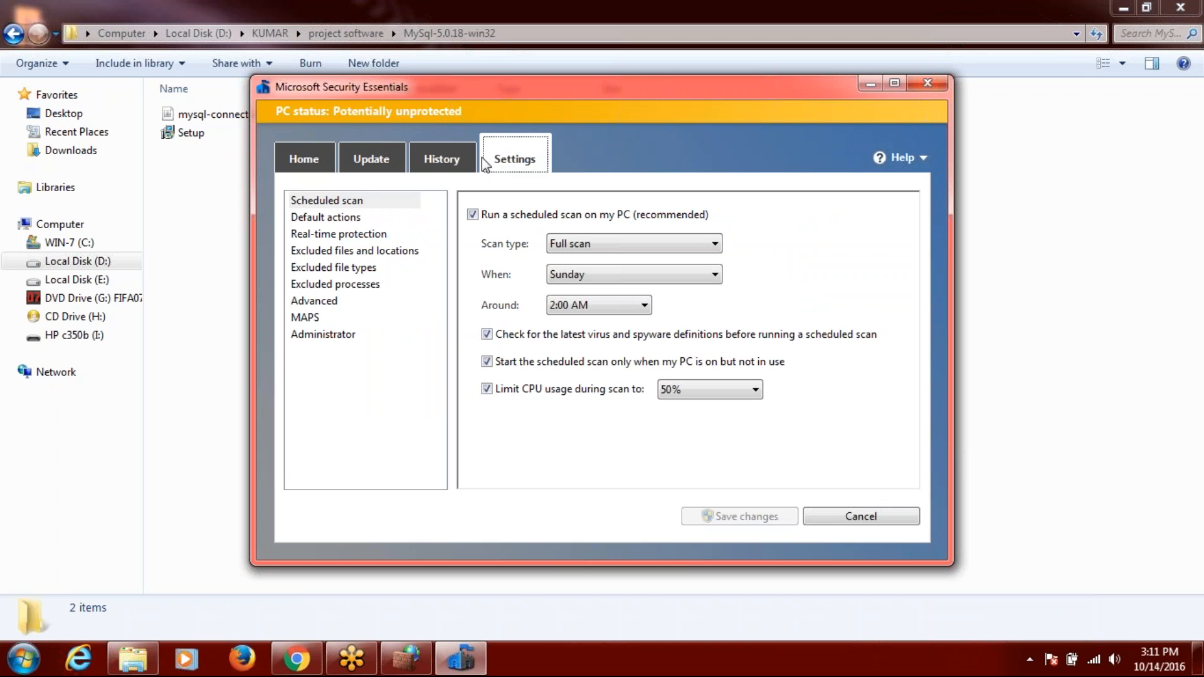
left_click(444, 164)
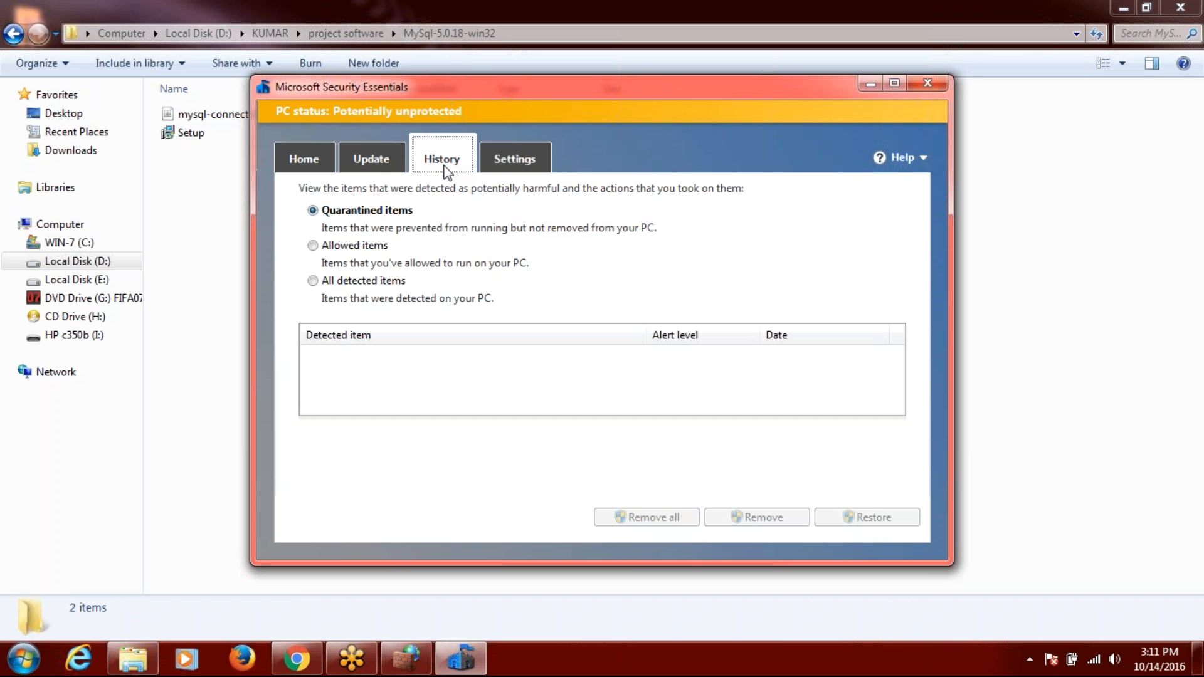
left_click(302, 163)
mouse_move(819, 238)
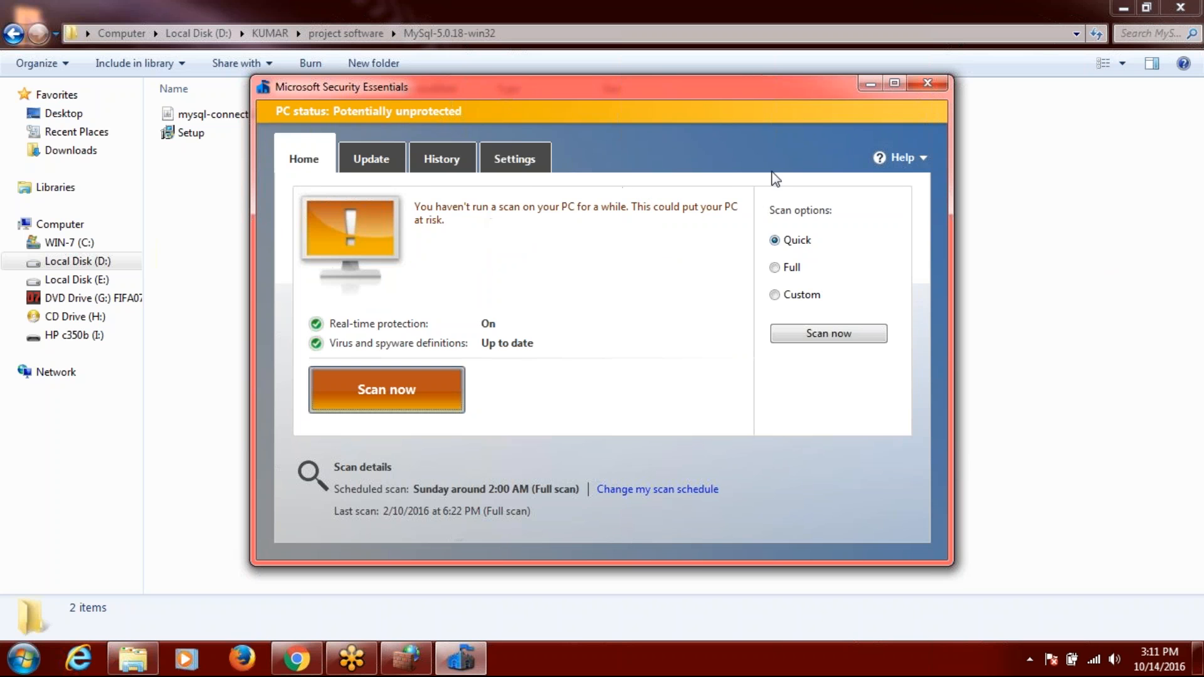
left_click(936, 81)
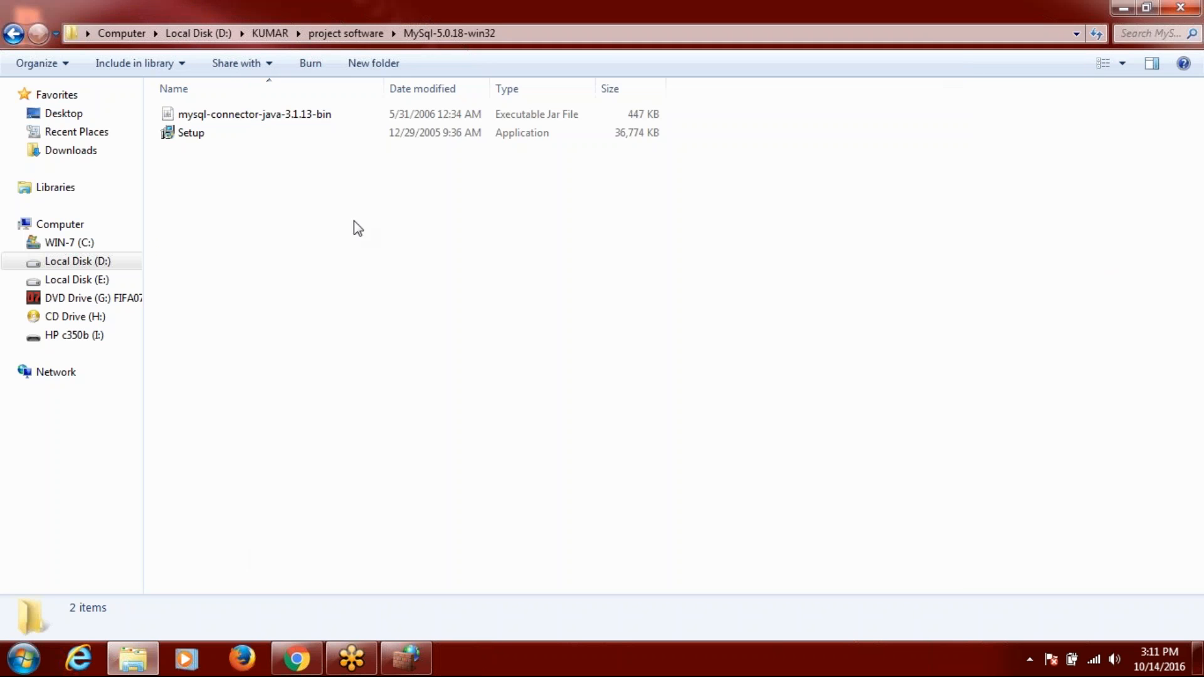
Run Setup from MySql-5.0.18-win32 with the Typical setup type and skip the MySQL.com sign-up.
double_click(190, 135)
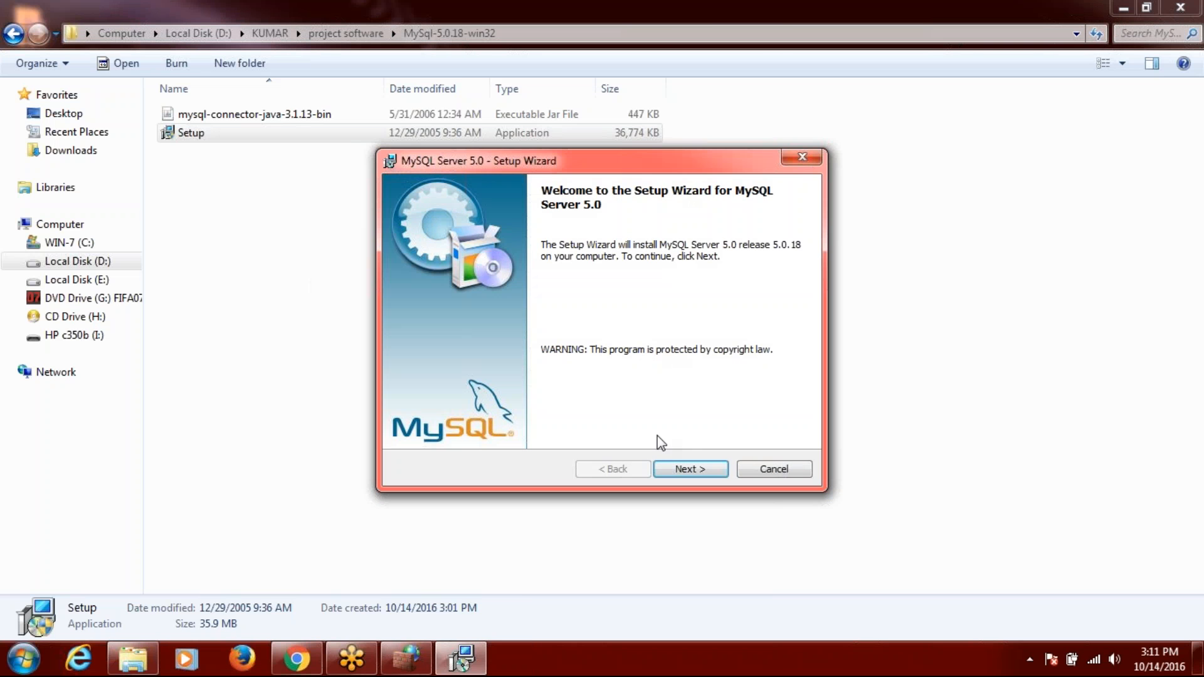
left_click(689, 468)
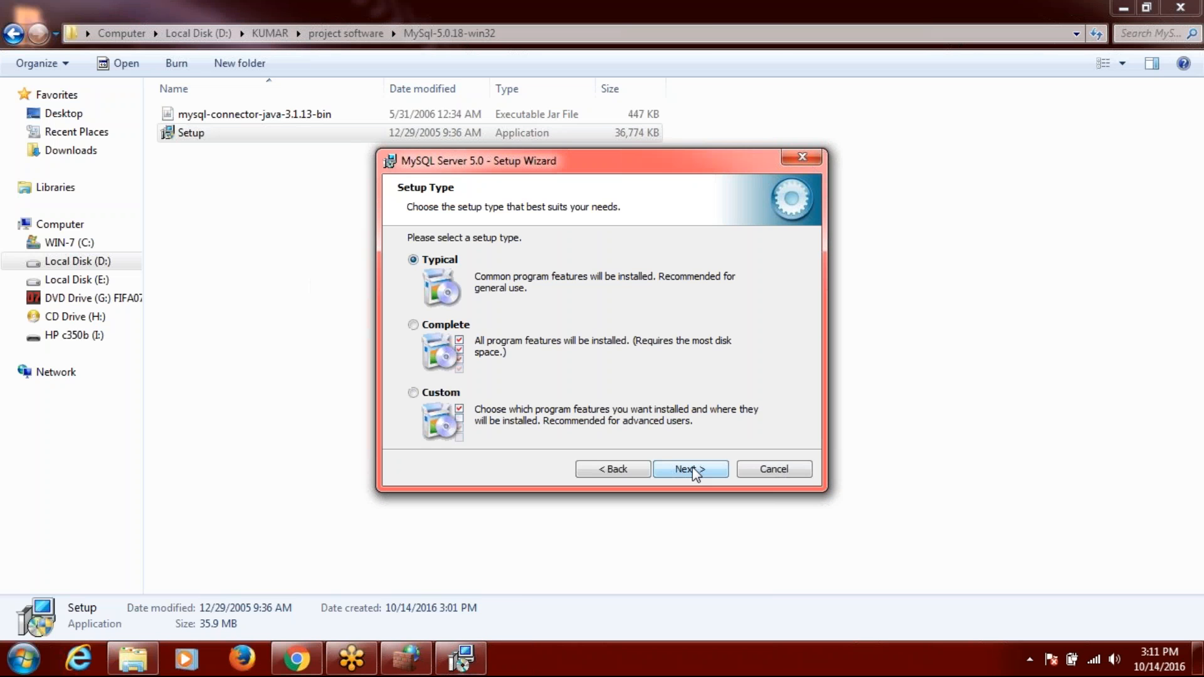
left_click(693, 469)
left_click(693, 469)
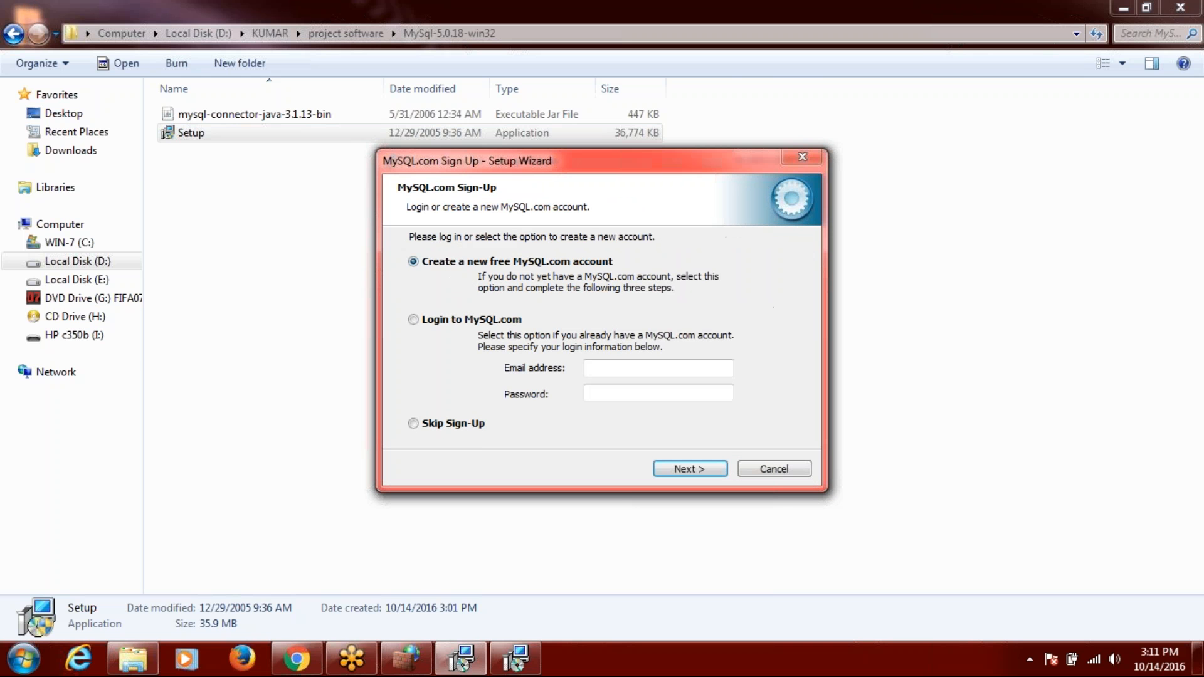
left_click(454, 430)
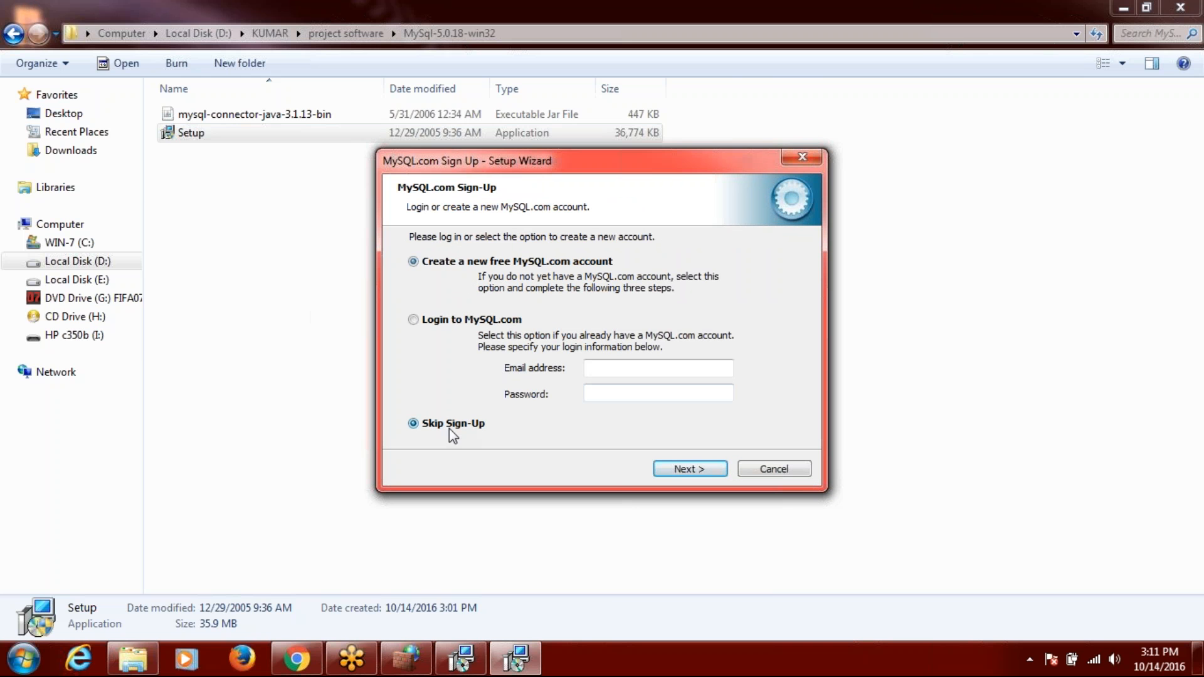
left_click(678, 470)
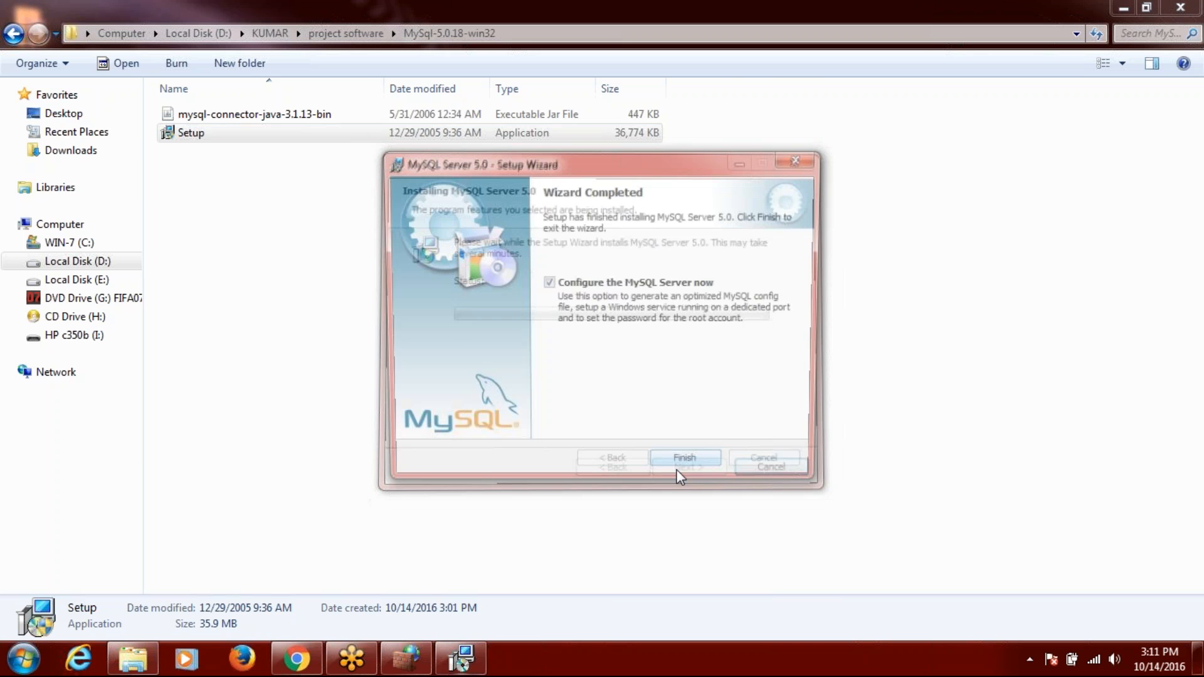
Start a Detailed Configuration for a Developer Machine, keeping default usage, connections, port 3306 and character set.
left_click(682, 472)
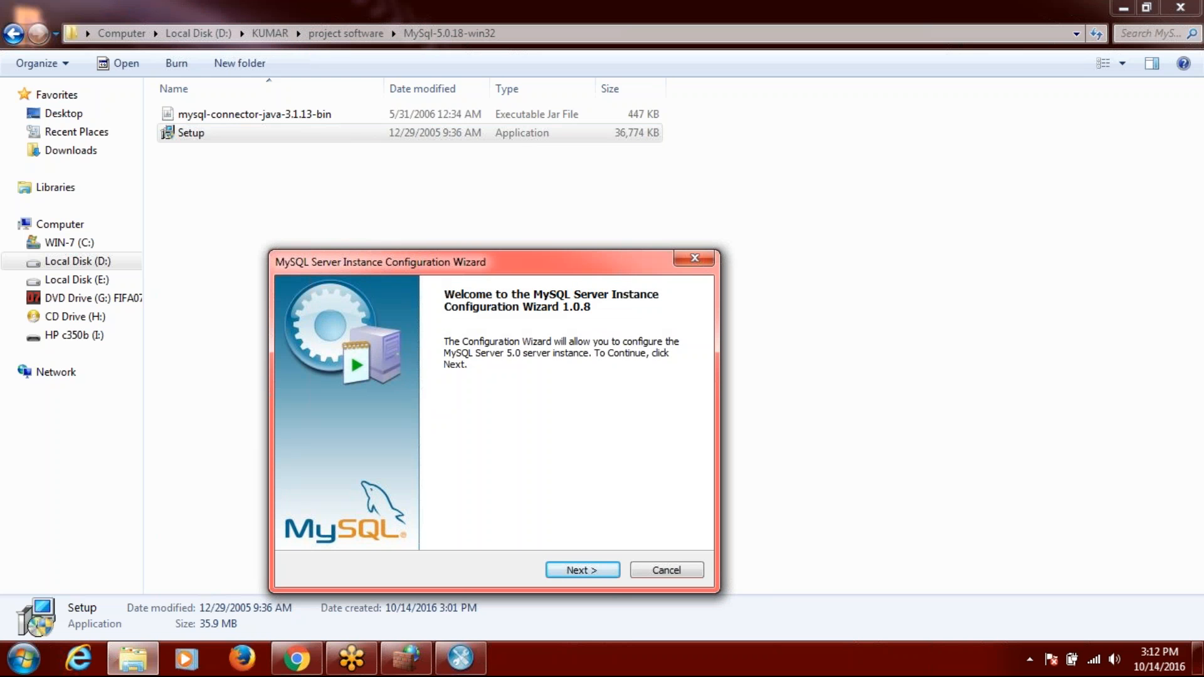
left_click(582, 570)
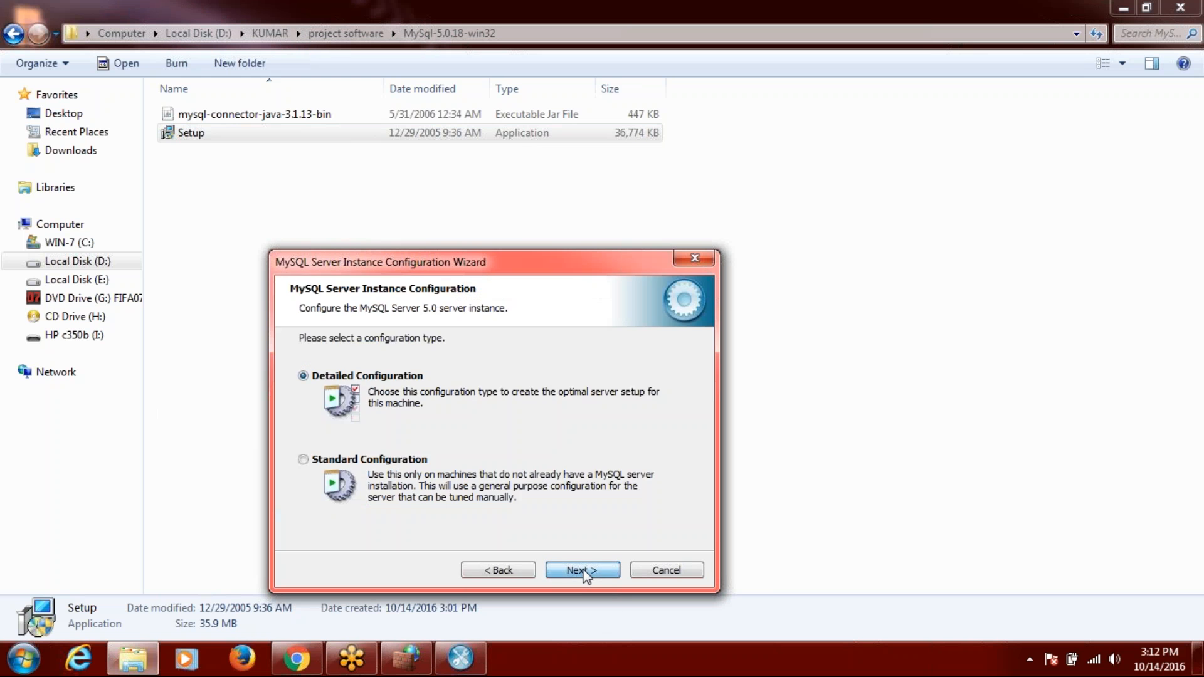
left_click(582, 570)
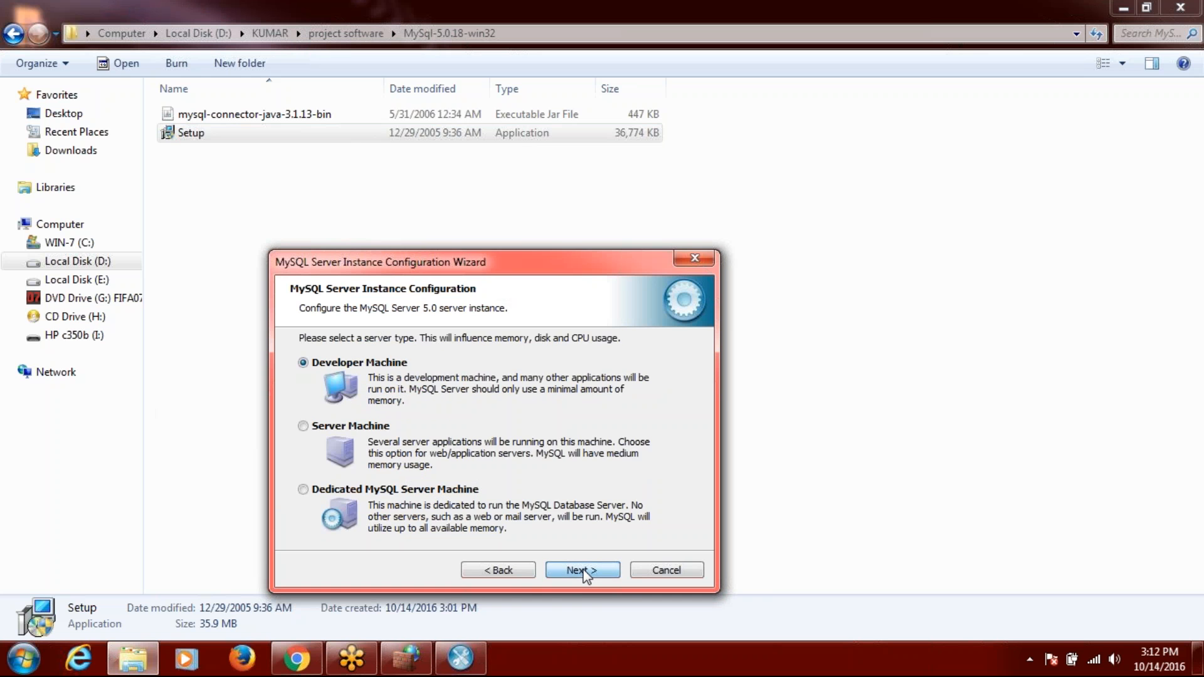
left_click(582, 570)
left_click(584, 571)
left_click(583, 570)
left_click(584, 571)
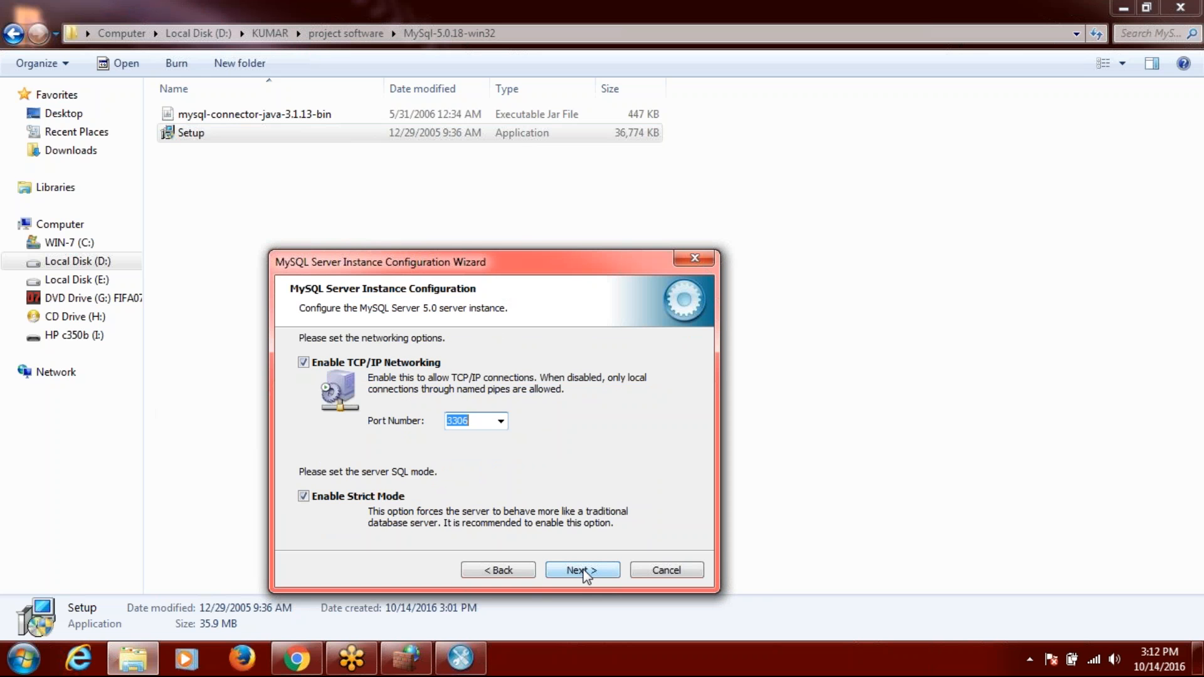
left_click(584, 571)
left_click(584, 571)
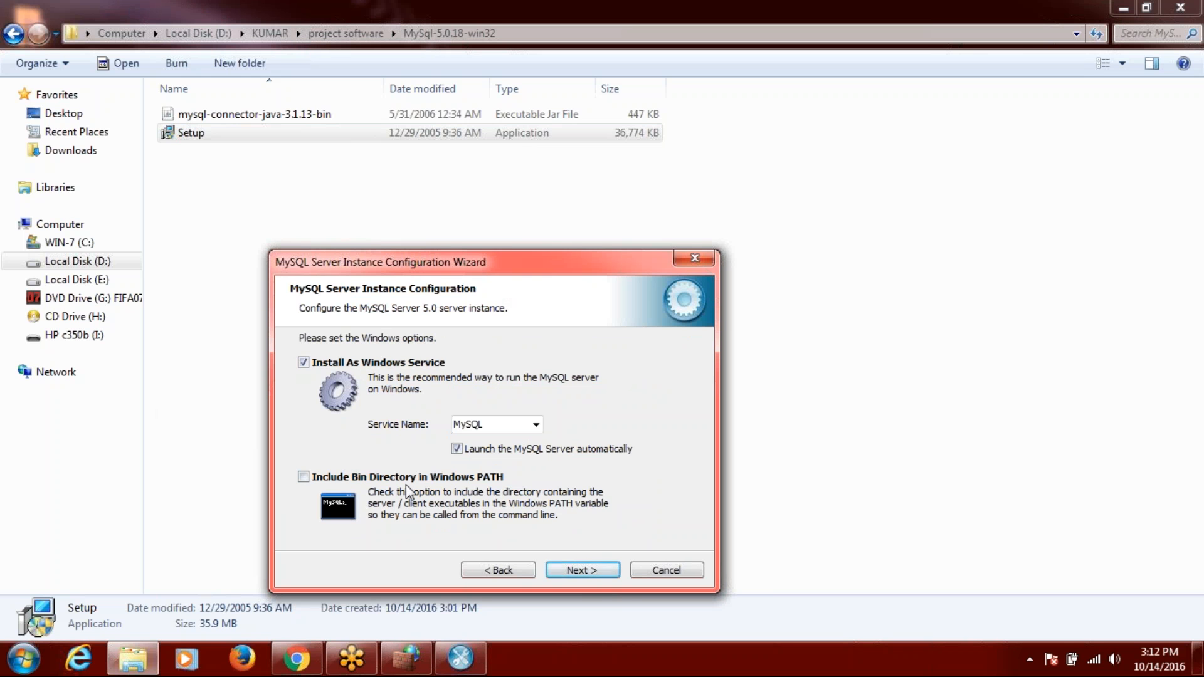
Include the bin directory in PATH, set and confirm the root password, then execute the configuration.
left_click(304, 478)
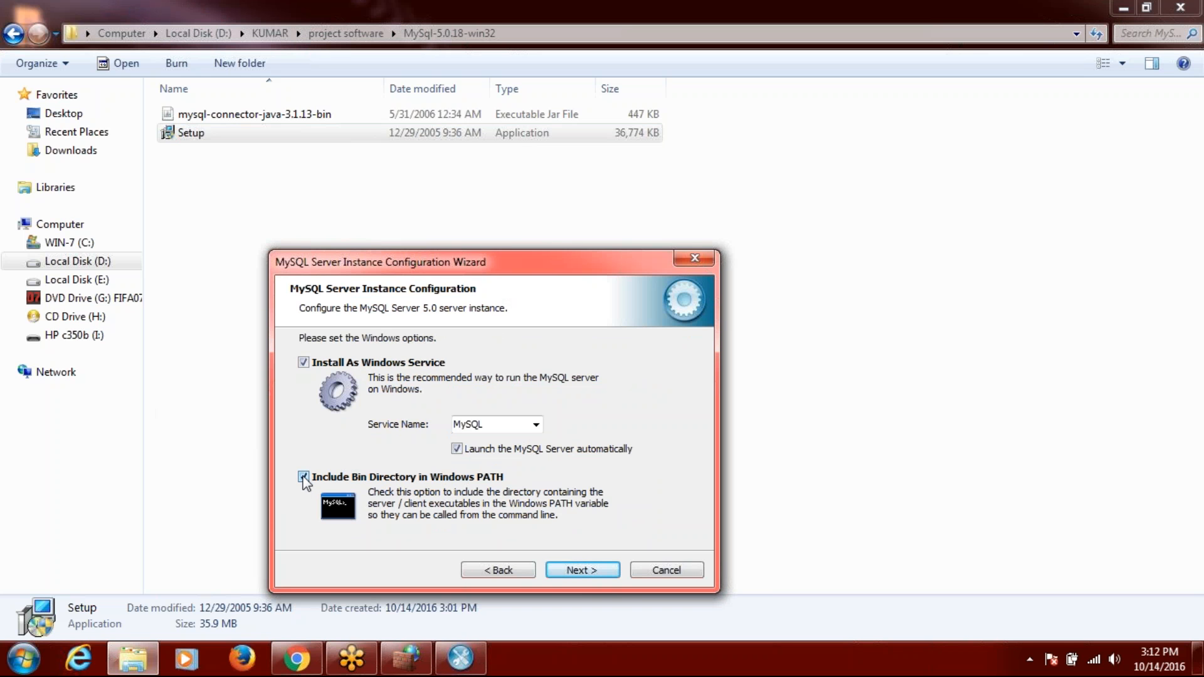
left_click(579, 570)
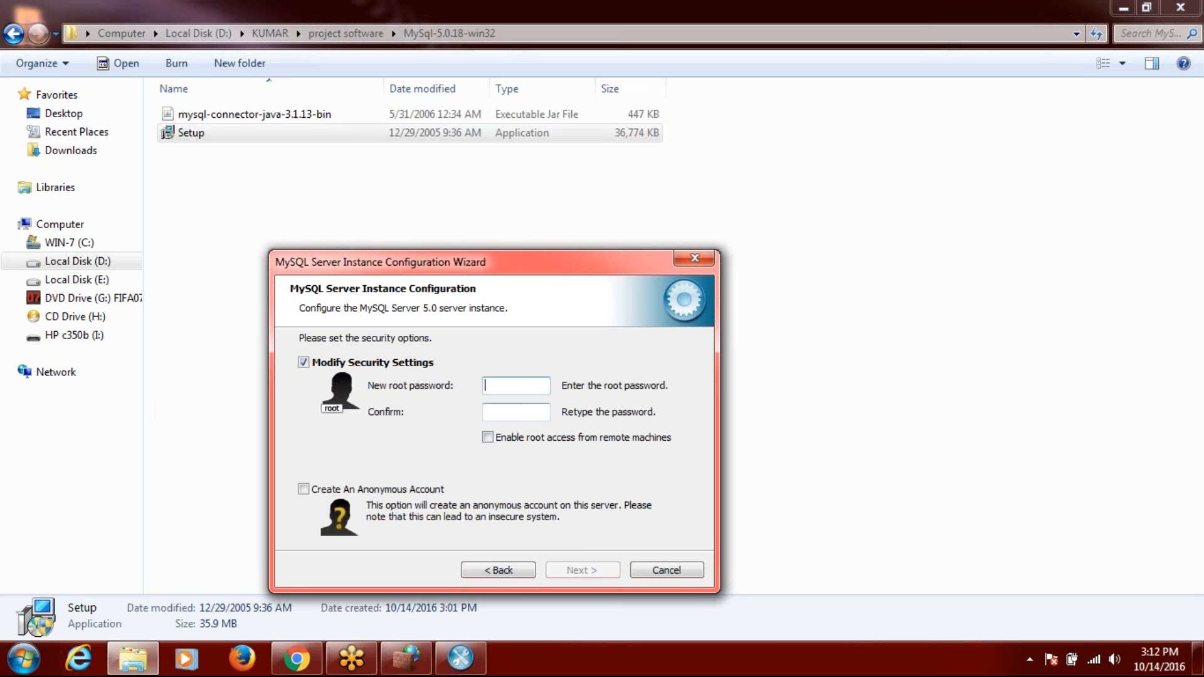
left_click(521, 385)
type("****")
key("Tab")
type("****")
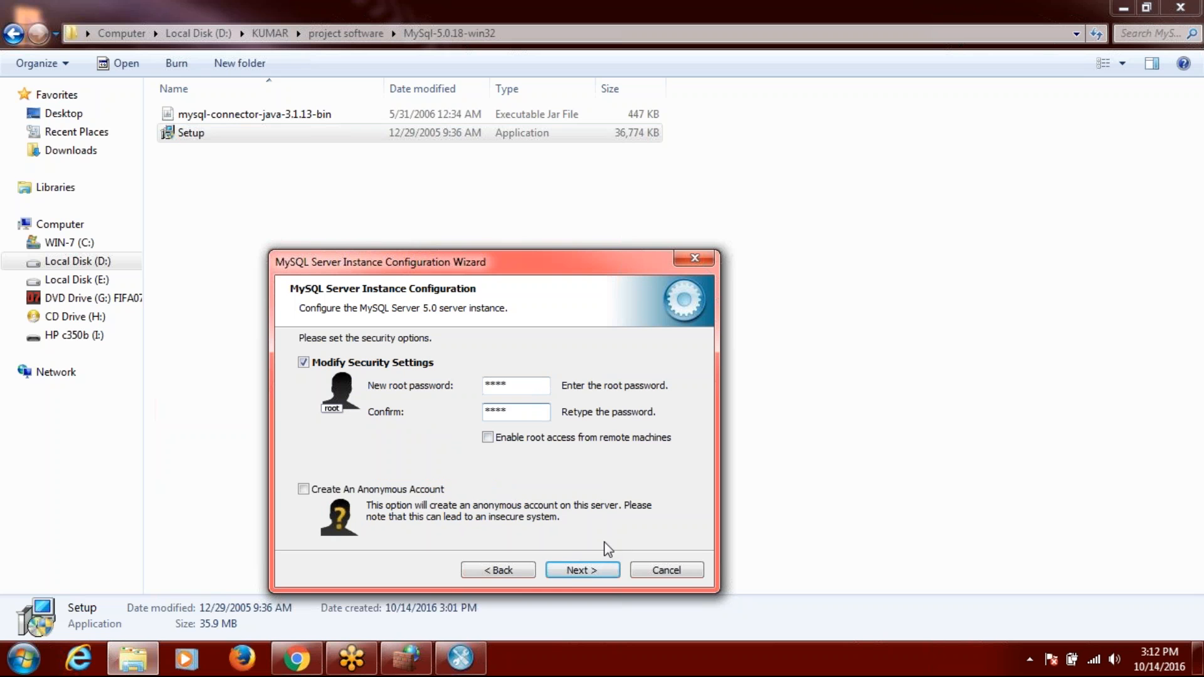
left_click(582, 571)
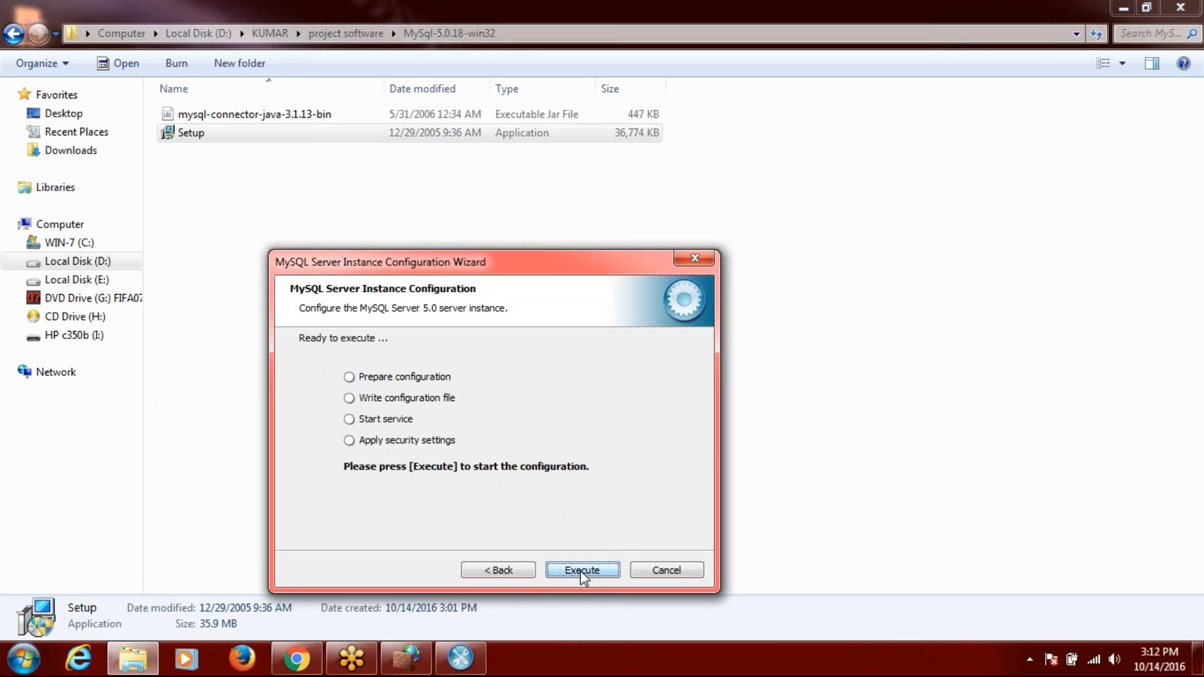
left_click(582, 571)
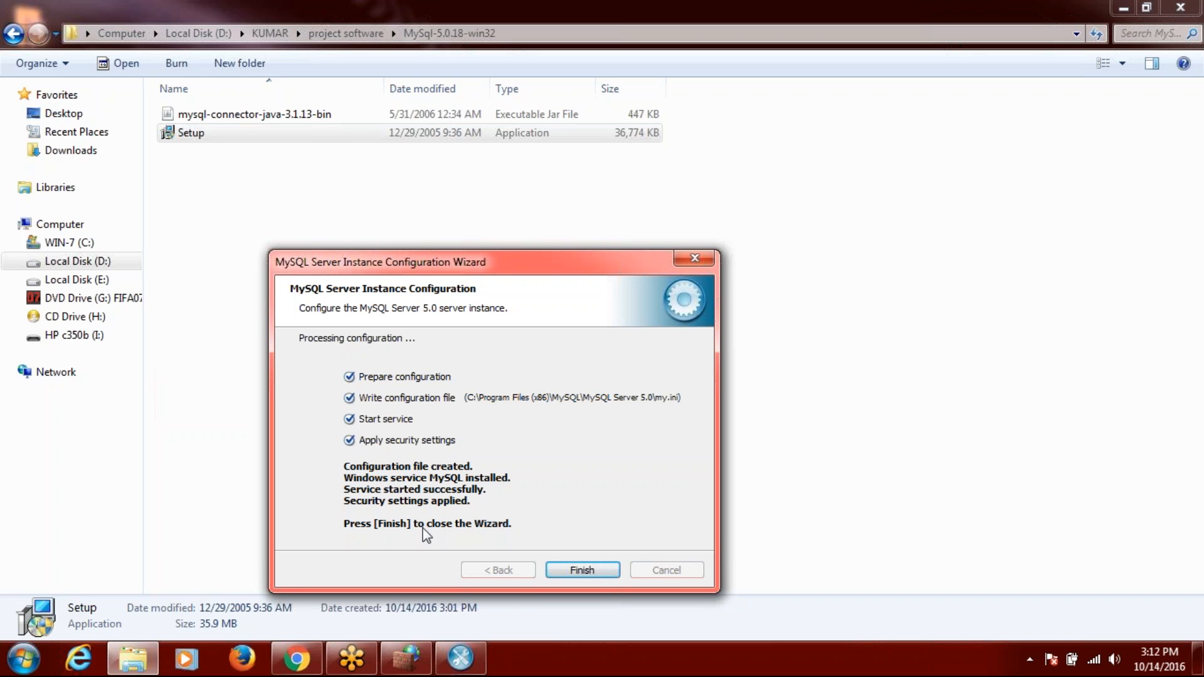
left_click(587, 570)
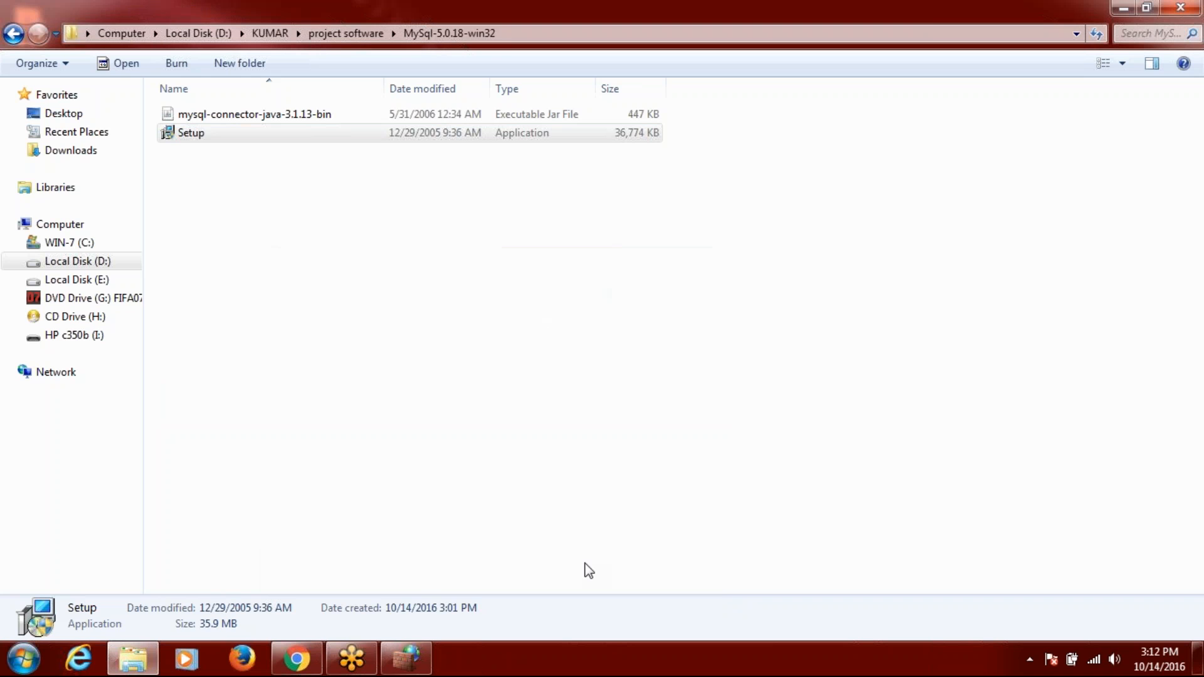
Launch MySQL Command Line Client from the Start menu and log in with the root password.
key("super")
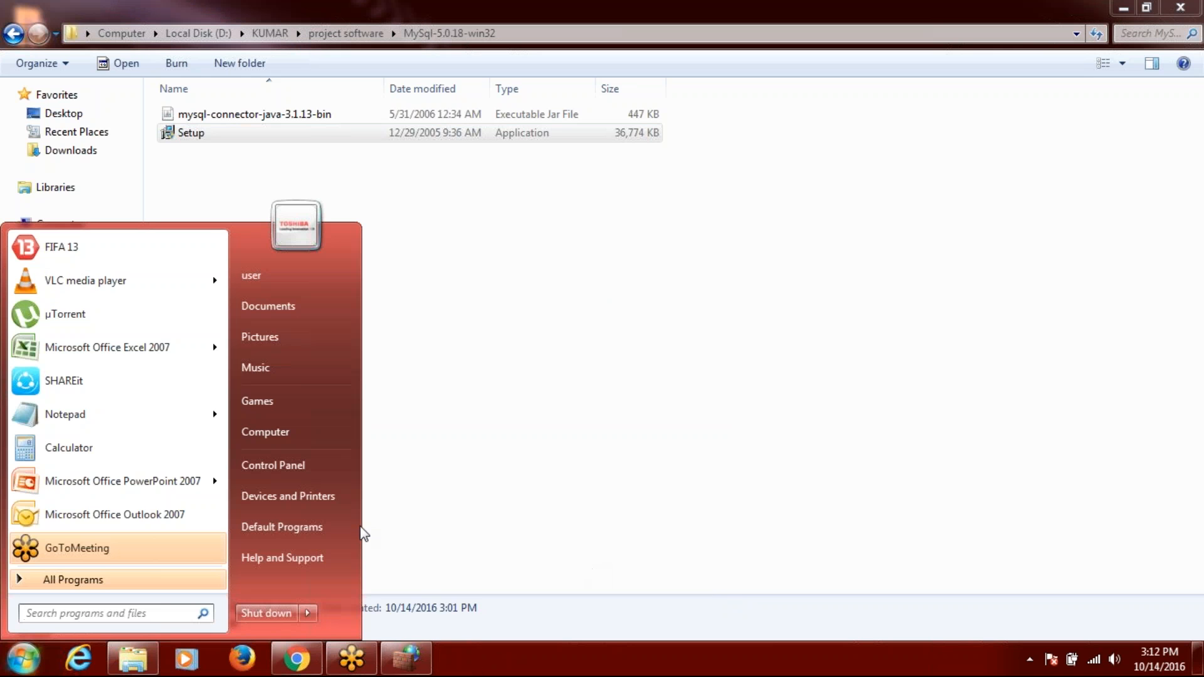
left_click(207, 580)
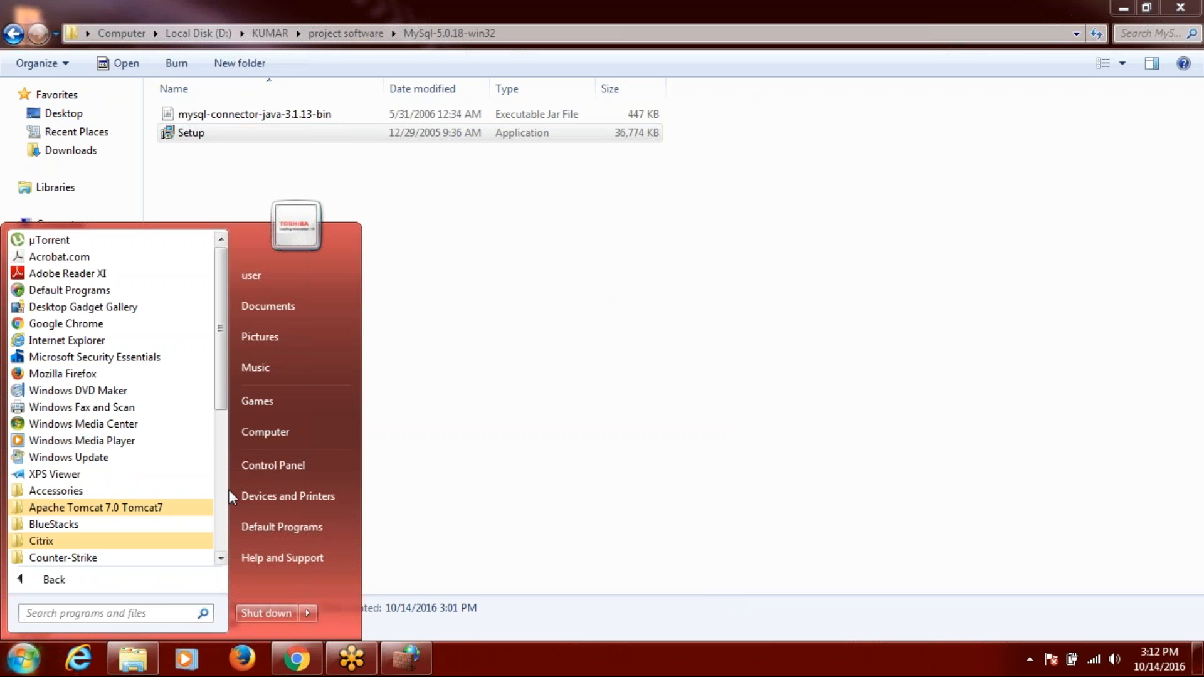
scroll(219, 479, "down", 6)
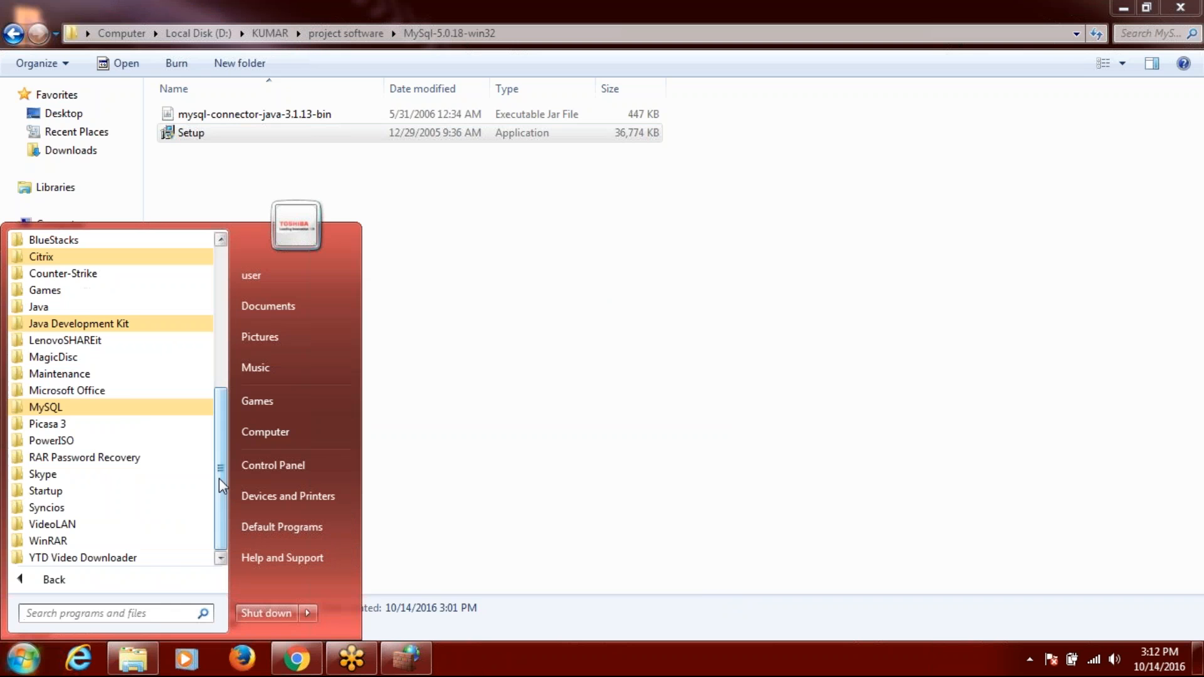
left_click(110, 407)
left_click(93, 441)
type("****")
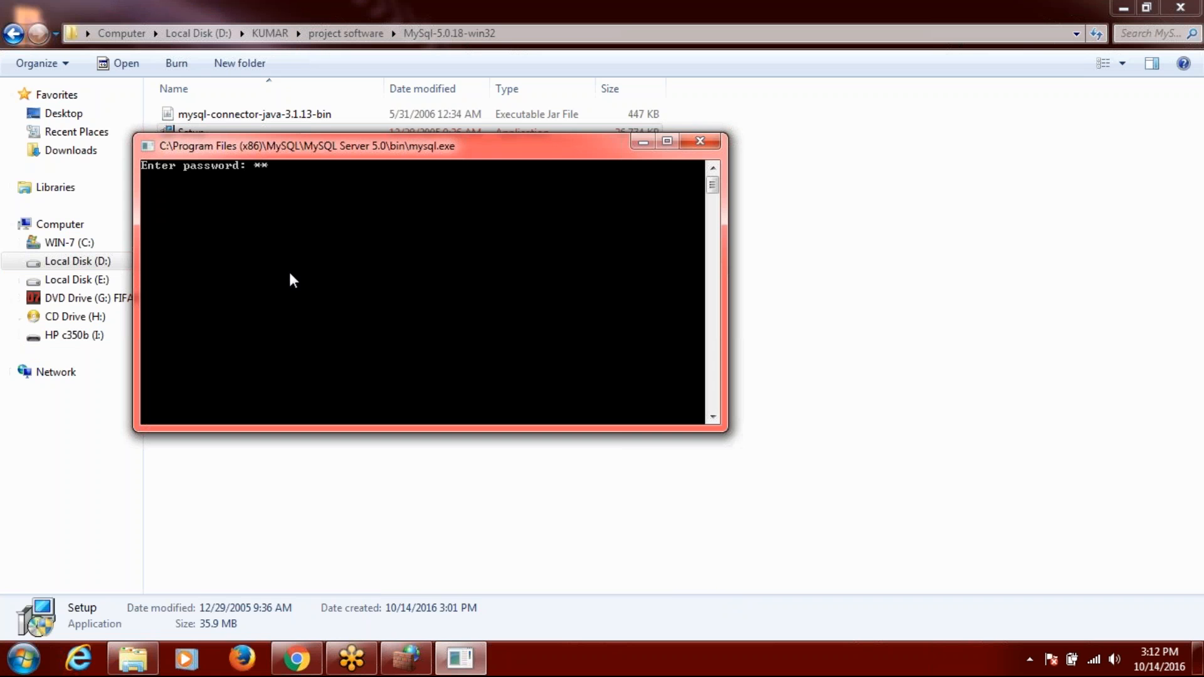
key("Return")
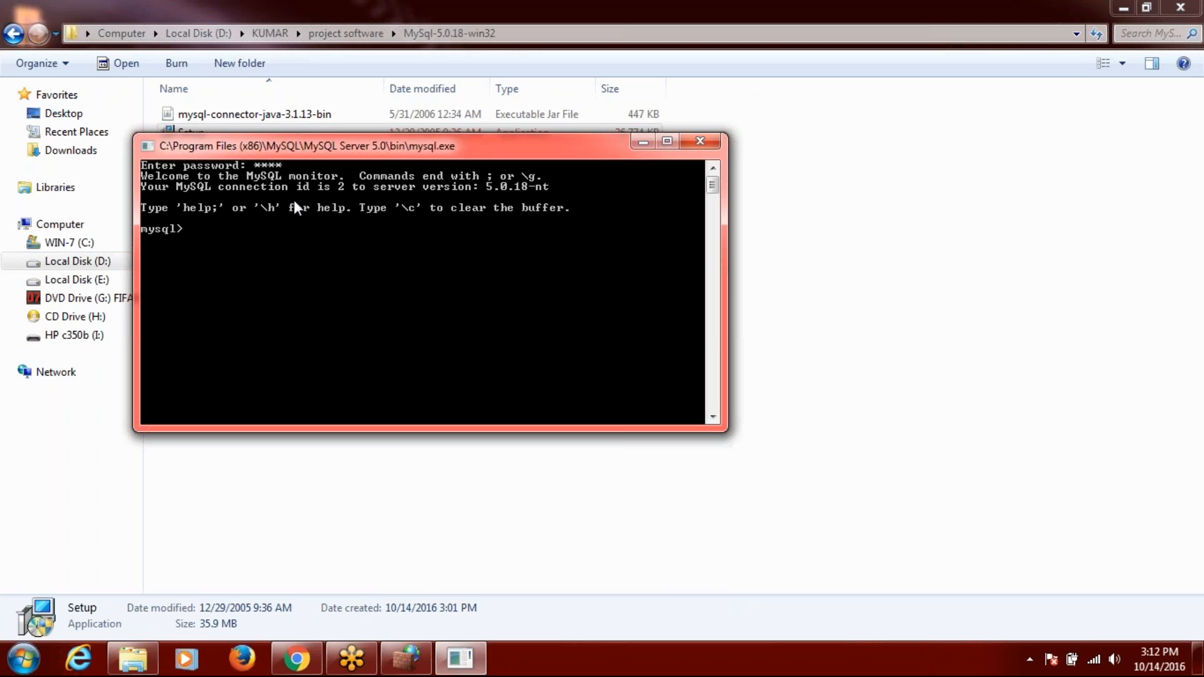
Run 'show databases;' to list information_schema, mysql and test, then close the console.
type("show databases;")
key("Return")
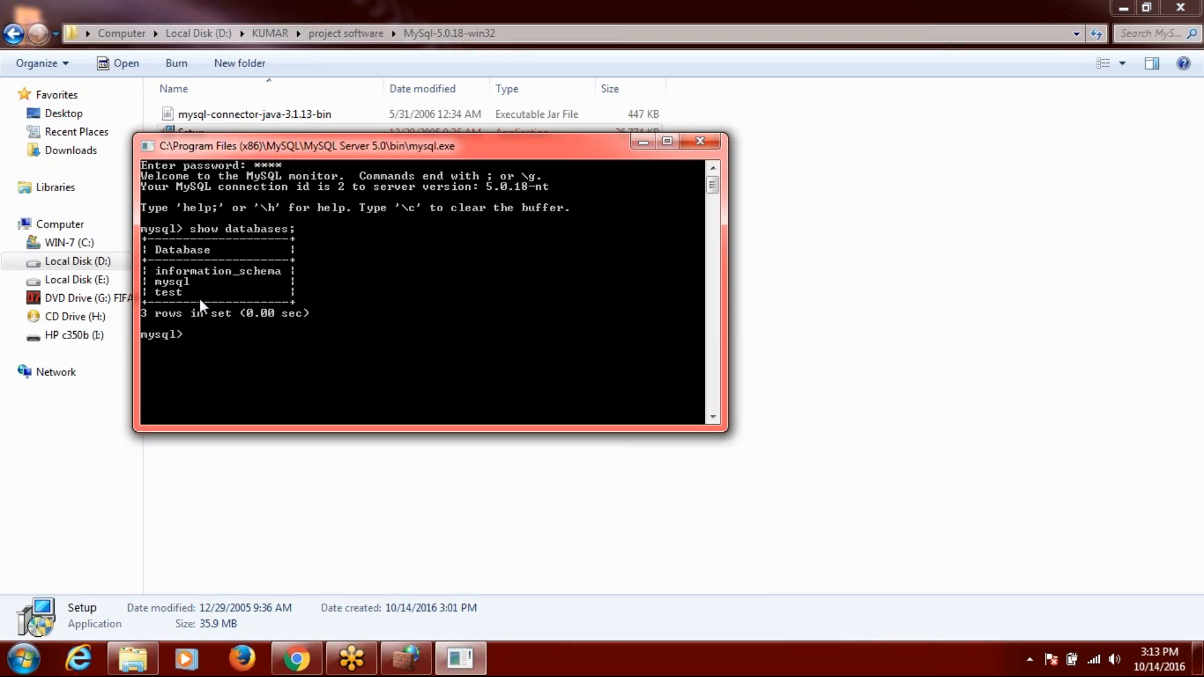
left_click(706, 140)
Browse to D:\KUMAR\project code and documentation in Explorer.
left_click(583, 269)
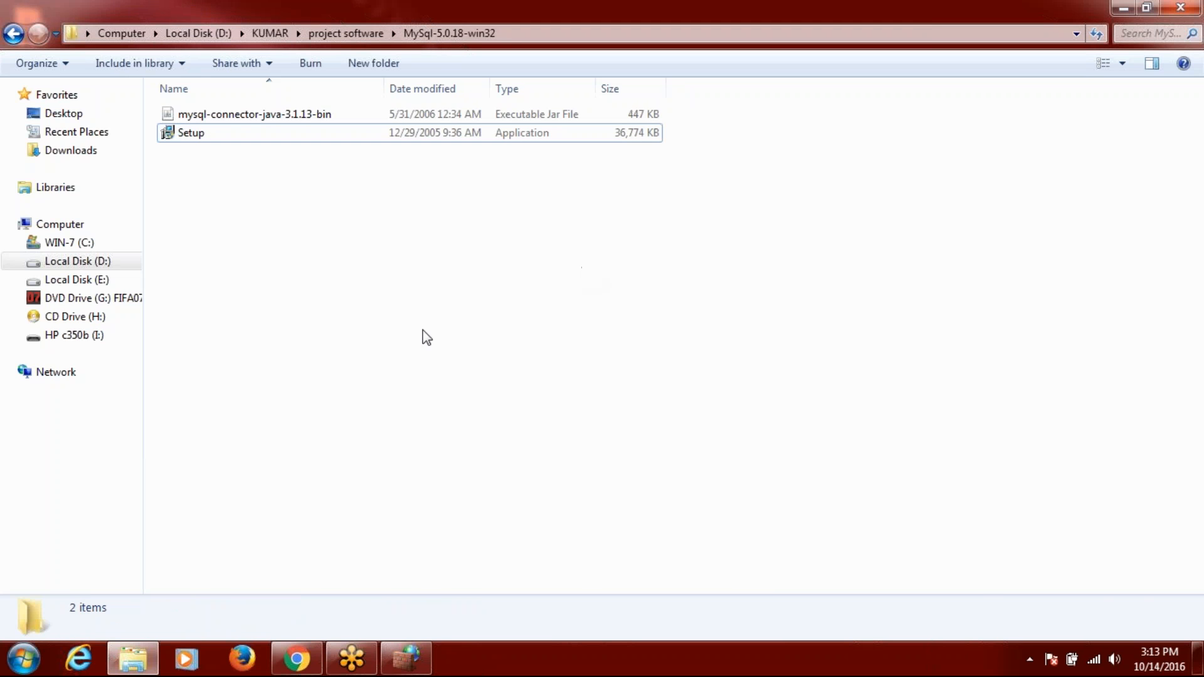
left_click(129, 661)
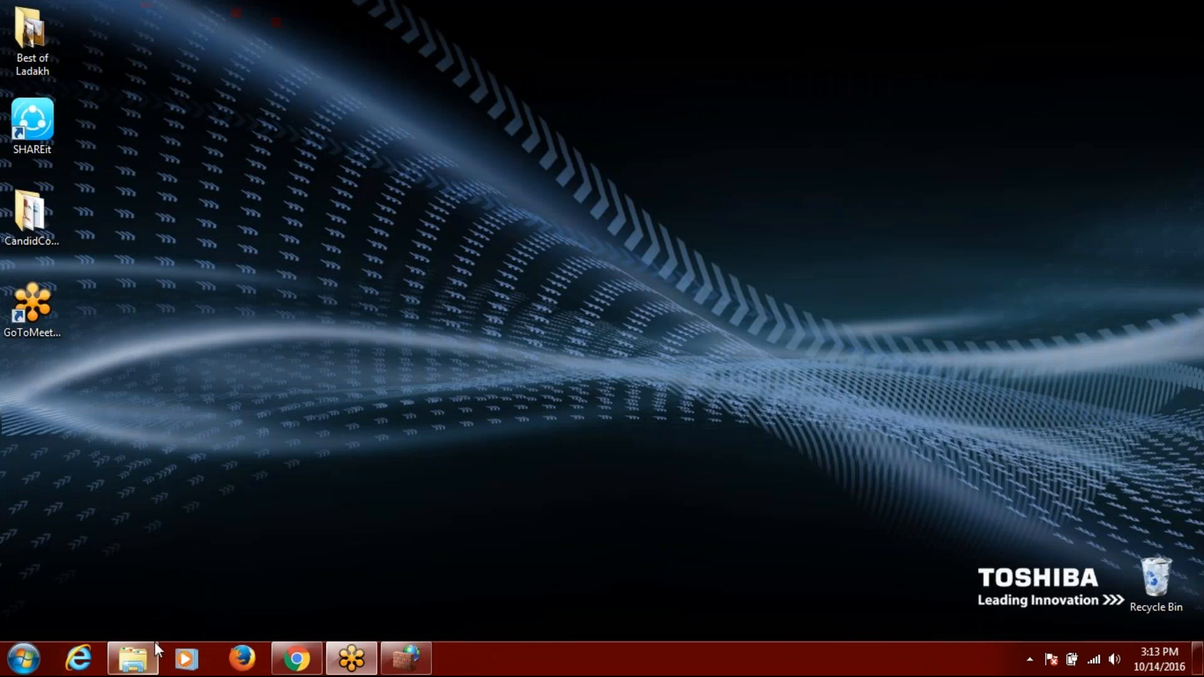
left_click(133, 659)
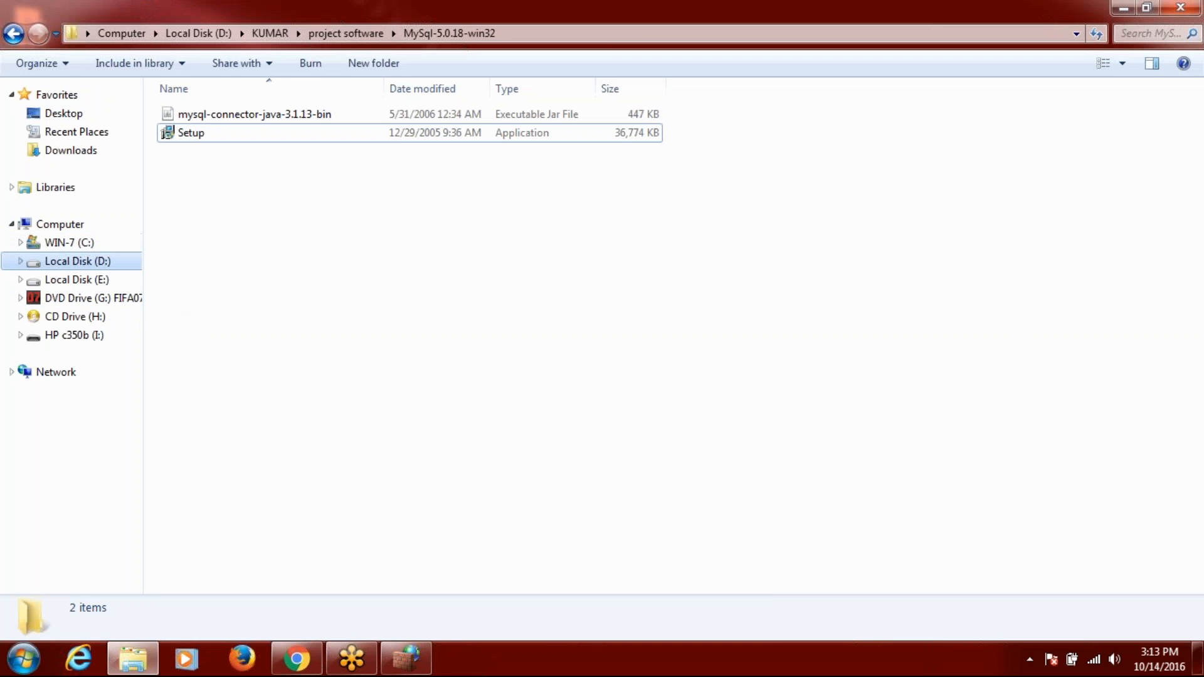
left_click(77, 261)
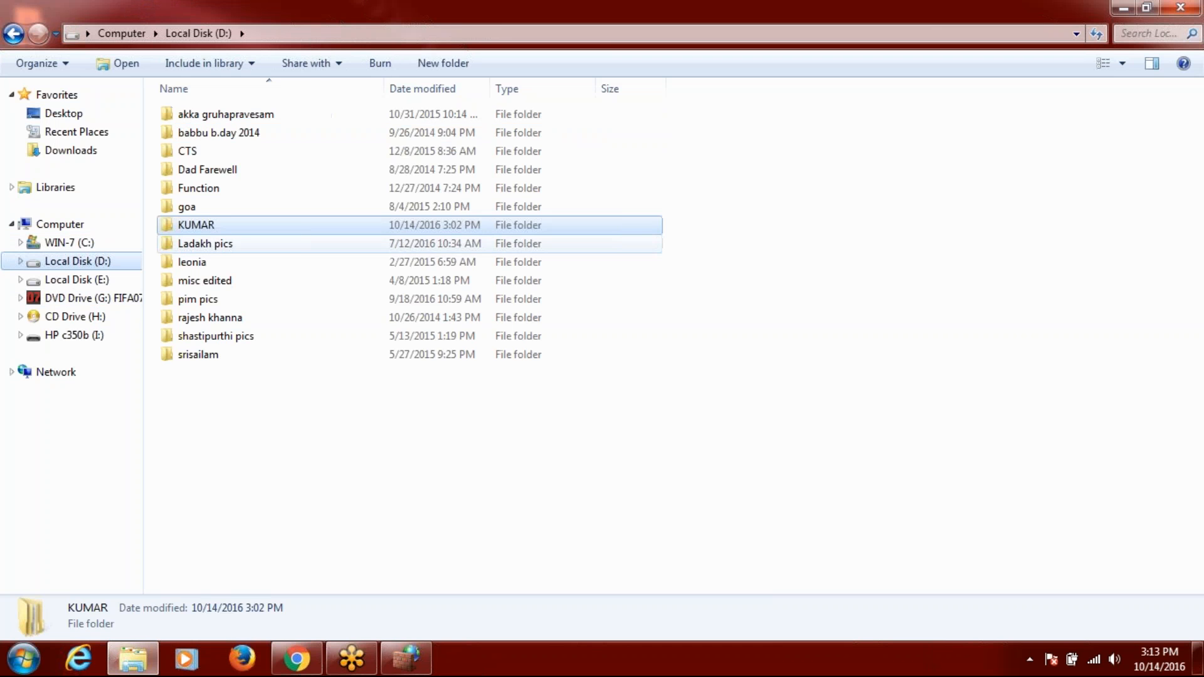
double_click(207, 227)
double_click(218, 133)
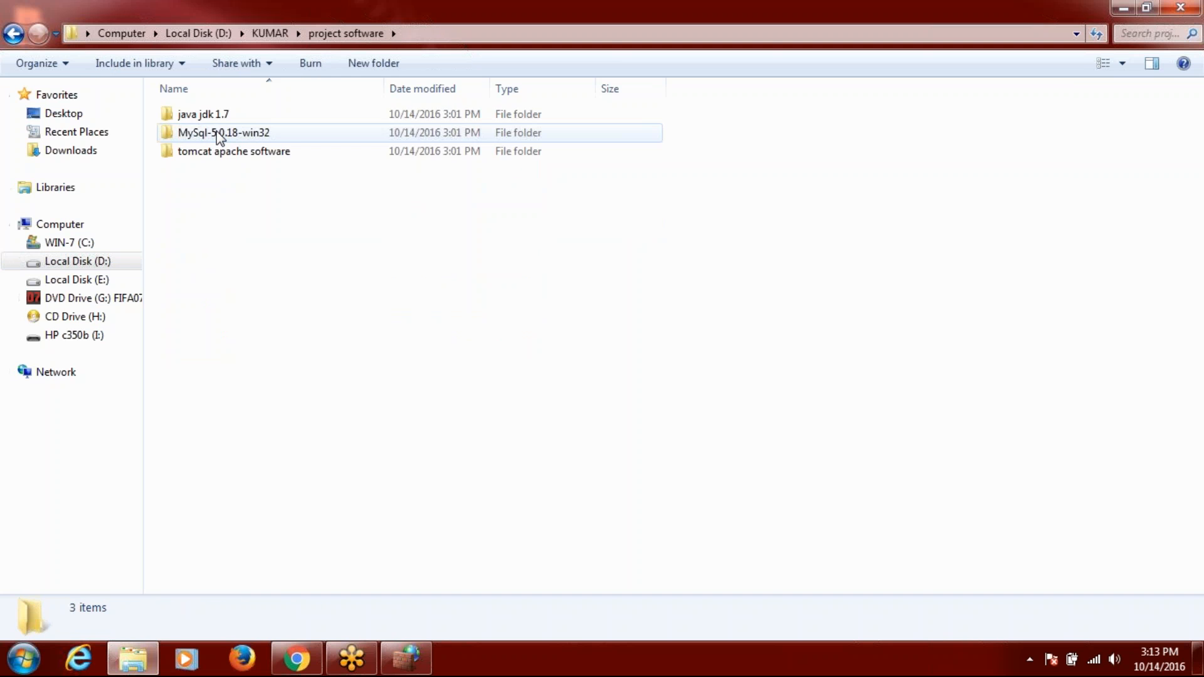
key("BackSpace")
key("Up")
key("Return")
key("Down")
Copy the SecureAntiColusion folder.
left_click(235, 154)
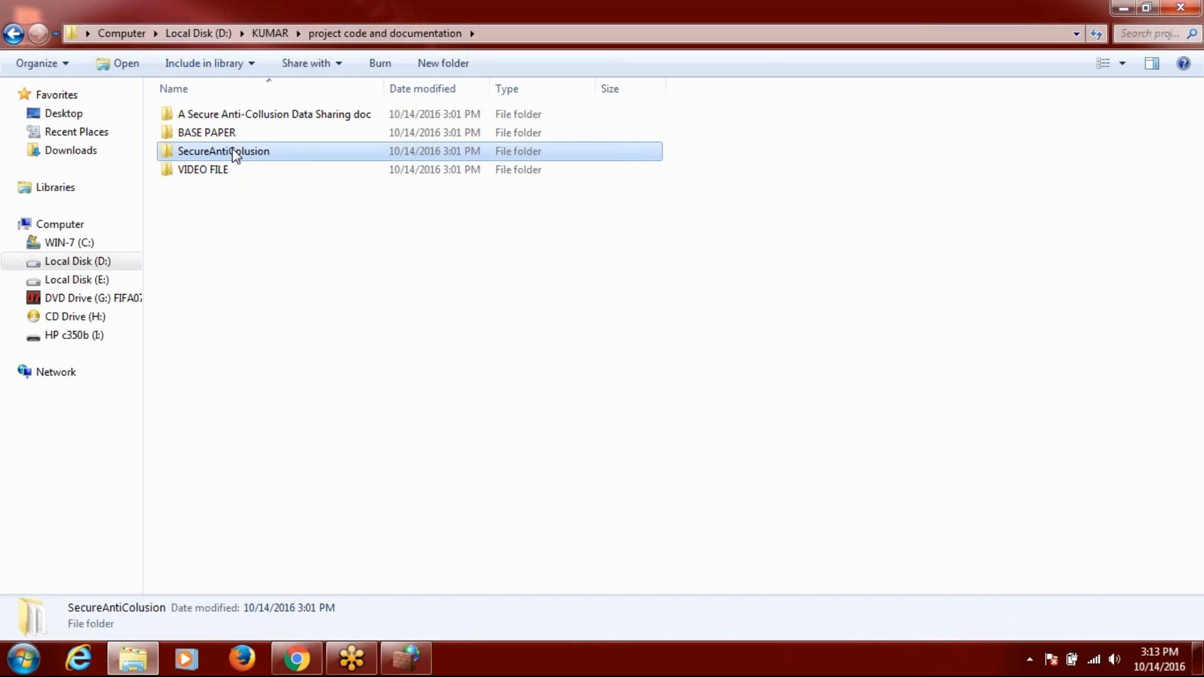
double_click(236, 153)
right_click(231, 150)
left_click(295, 481)
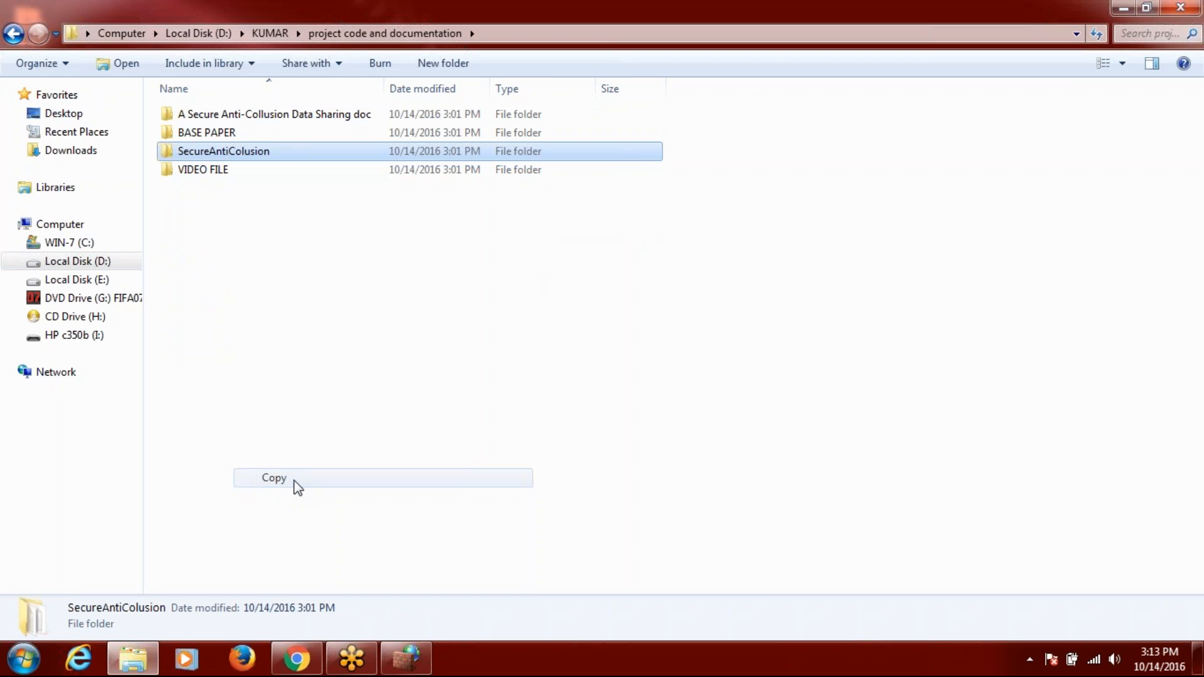
Paste the SecureAntiColusion folder into C:\Tomcat\webapps.
left_click(81, 246)
double_click(200, 288)
left_click(220, 213)
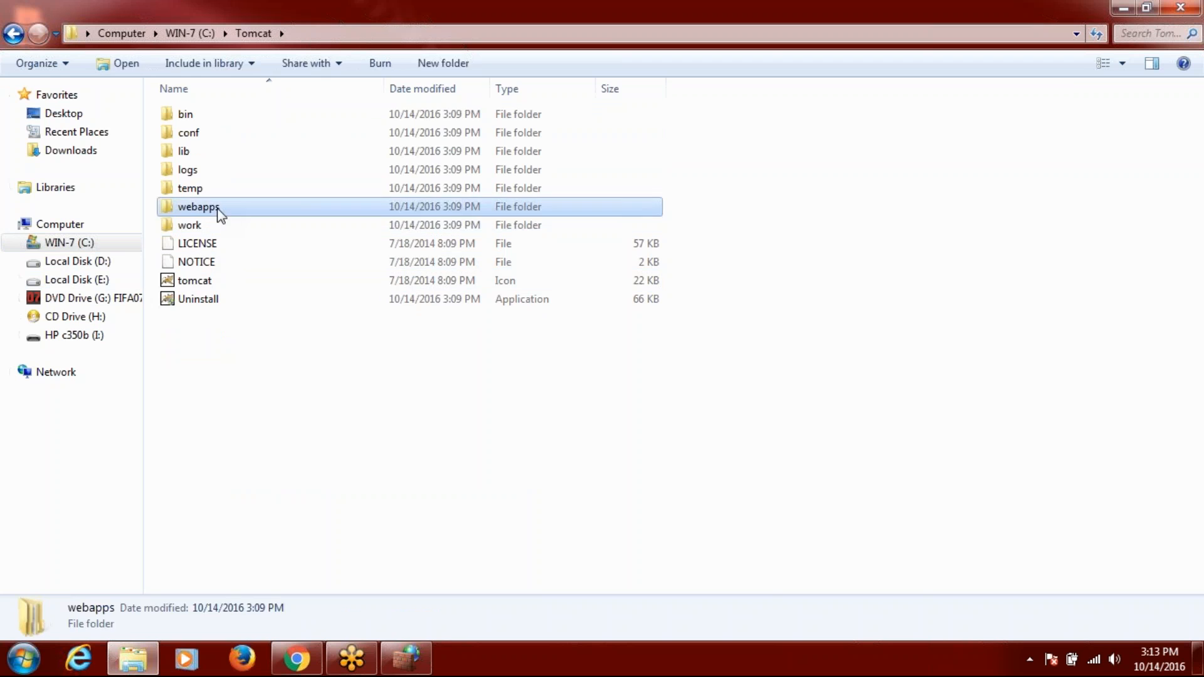
double_click(220, 213)
right_click(223, 212)
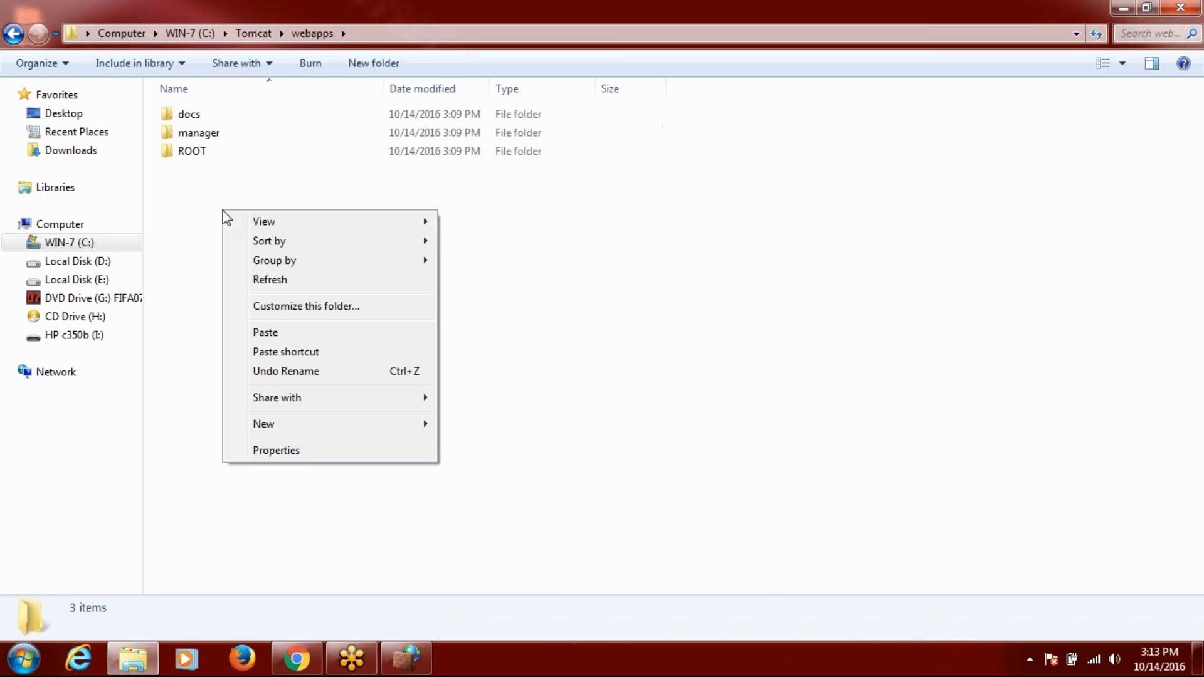
left_click(271, 333)
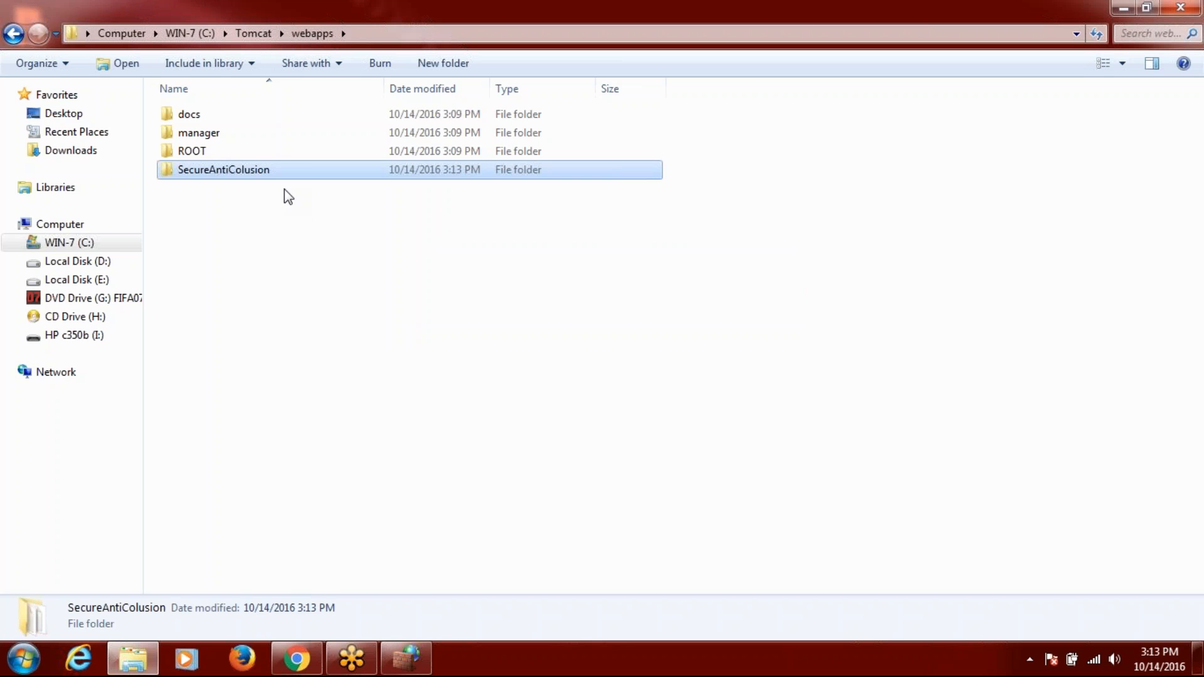
left_click(339, 279)
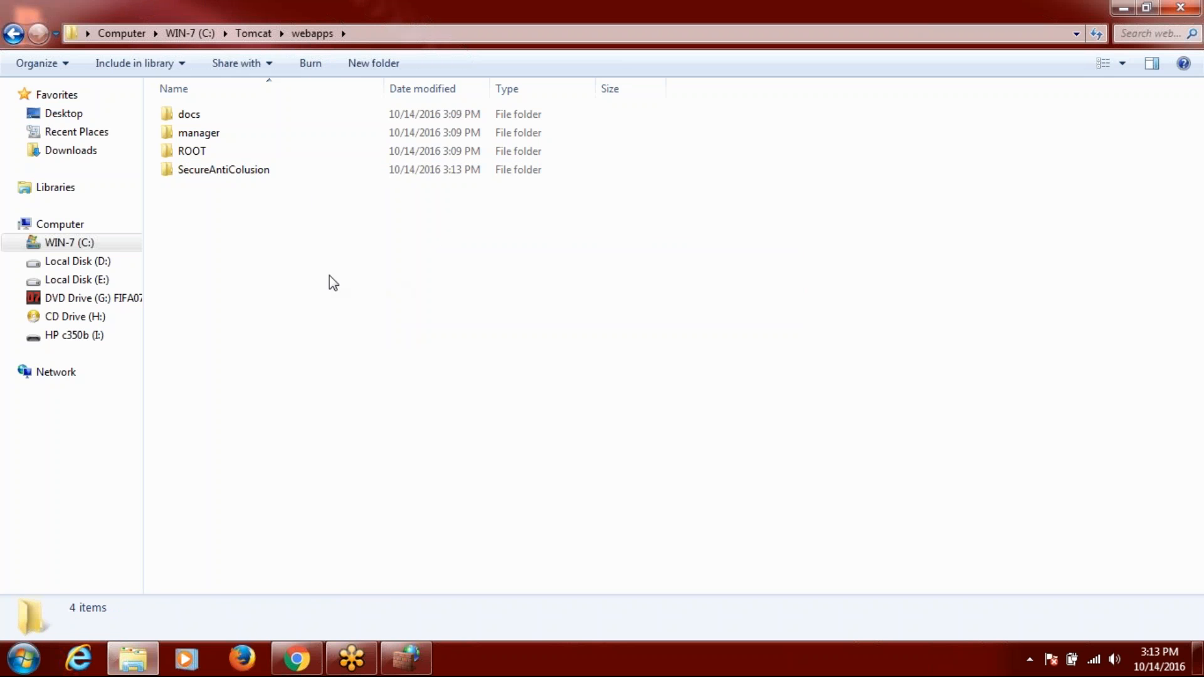
double_click(237, 180)
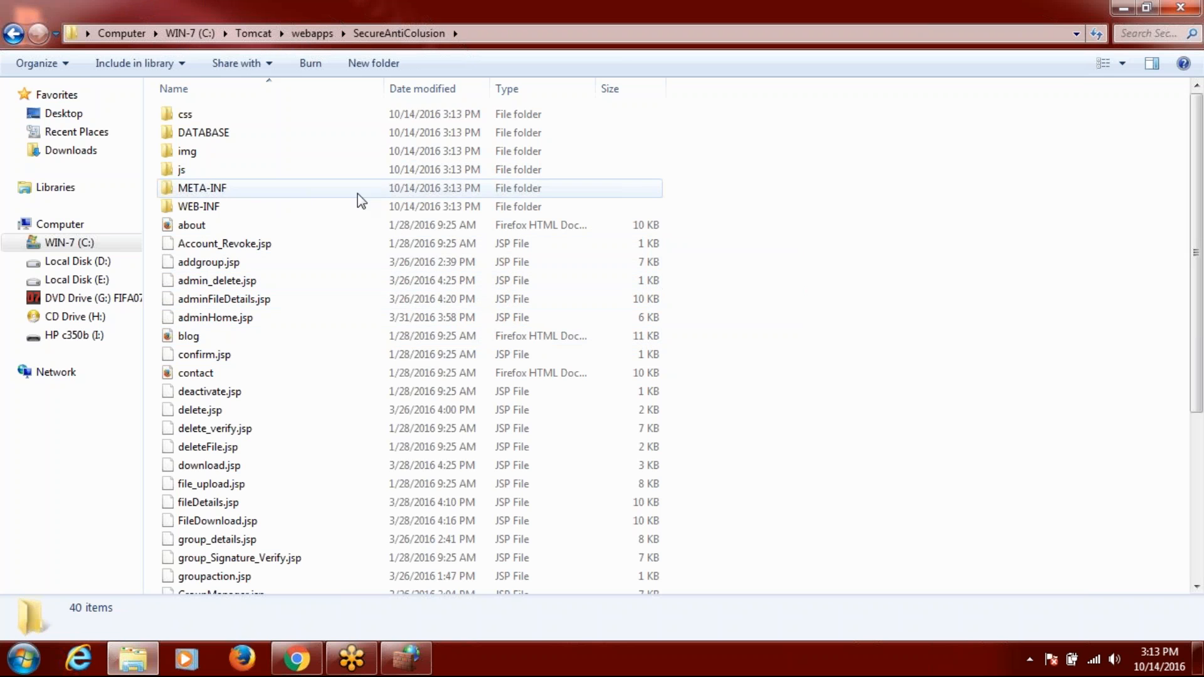
double_click(222, 129)
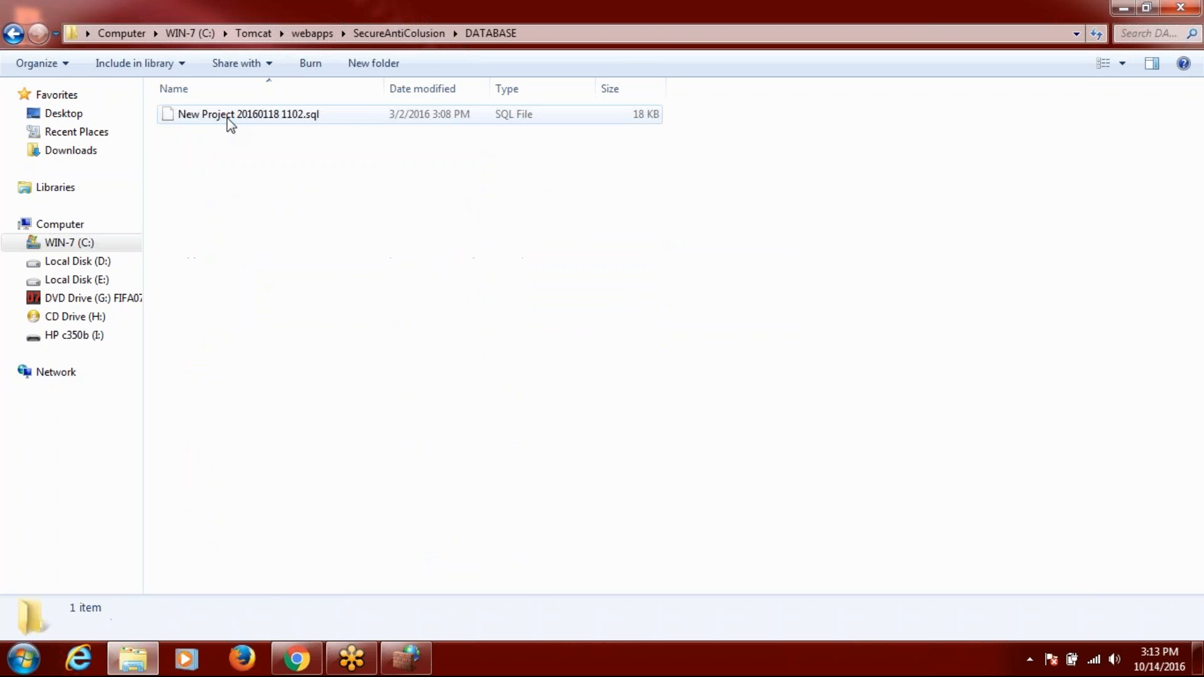
left_click(228, 121)
Open the SQL dump in WordPad, set as the default program for SQL files.
right_click(228, 119)
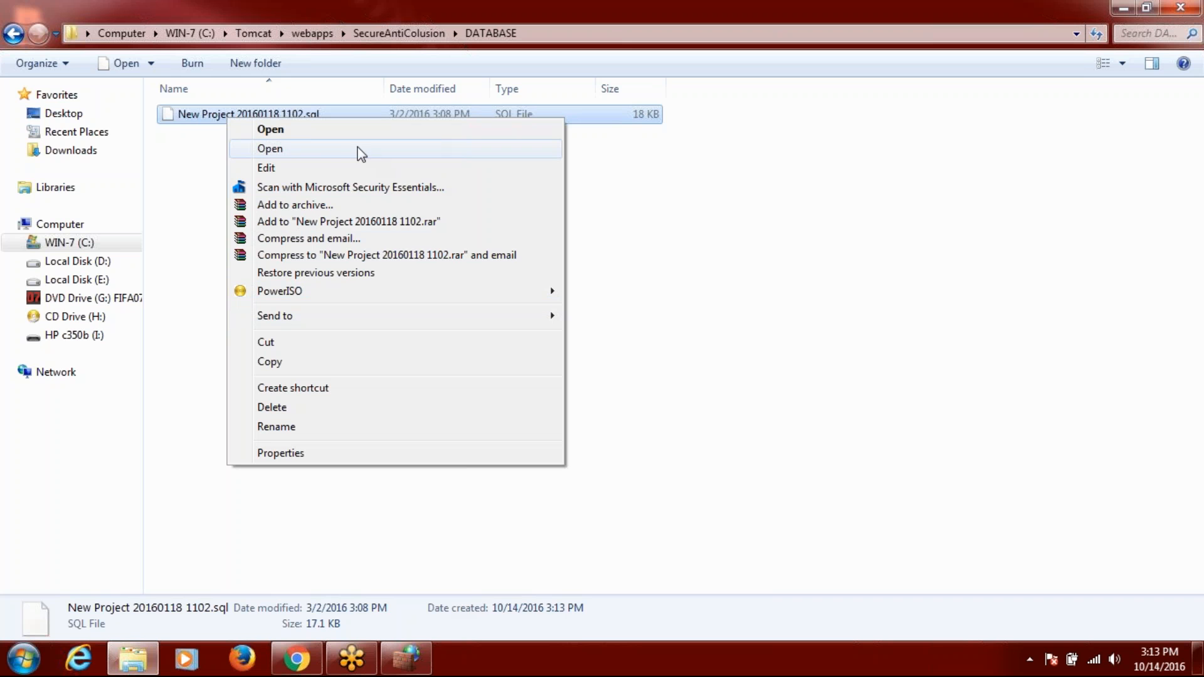
left_click(324, 131)
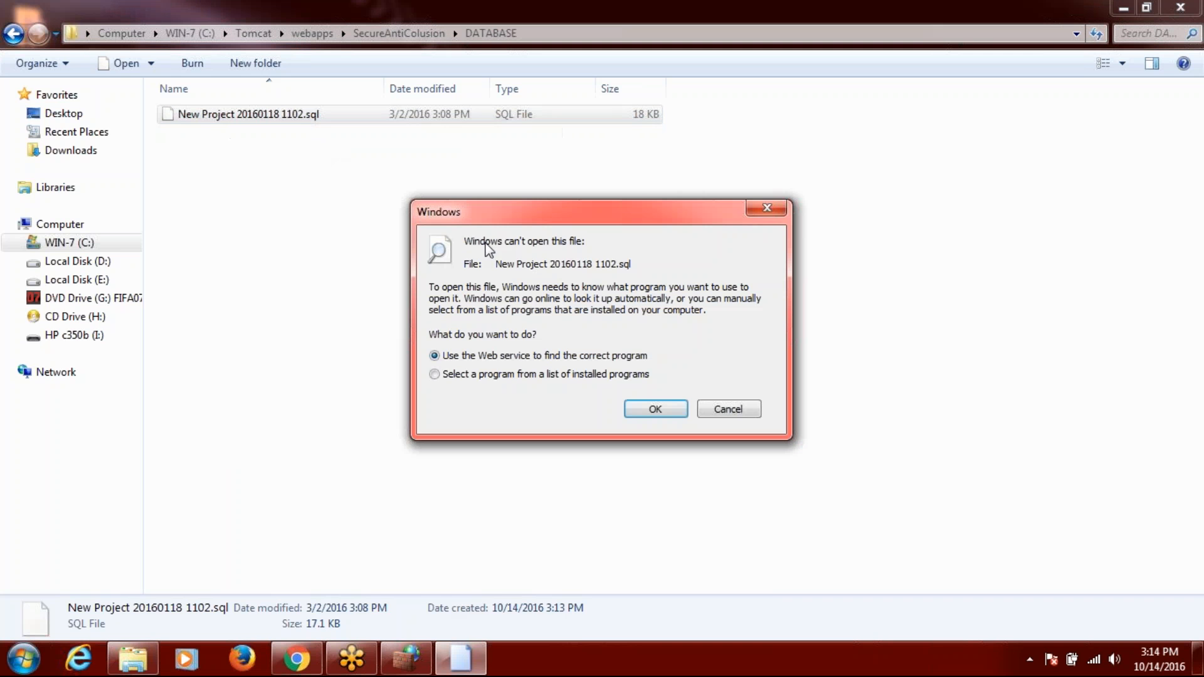
left_click(468, 376)
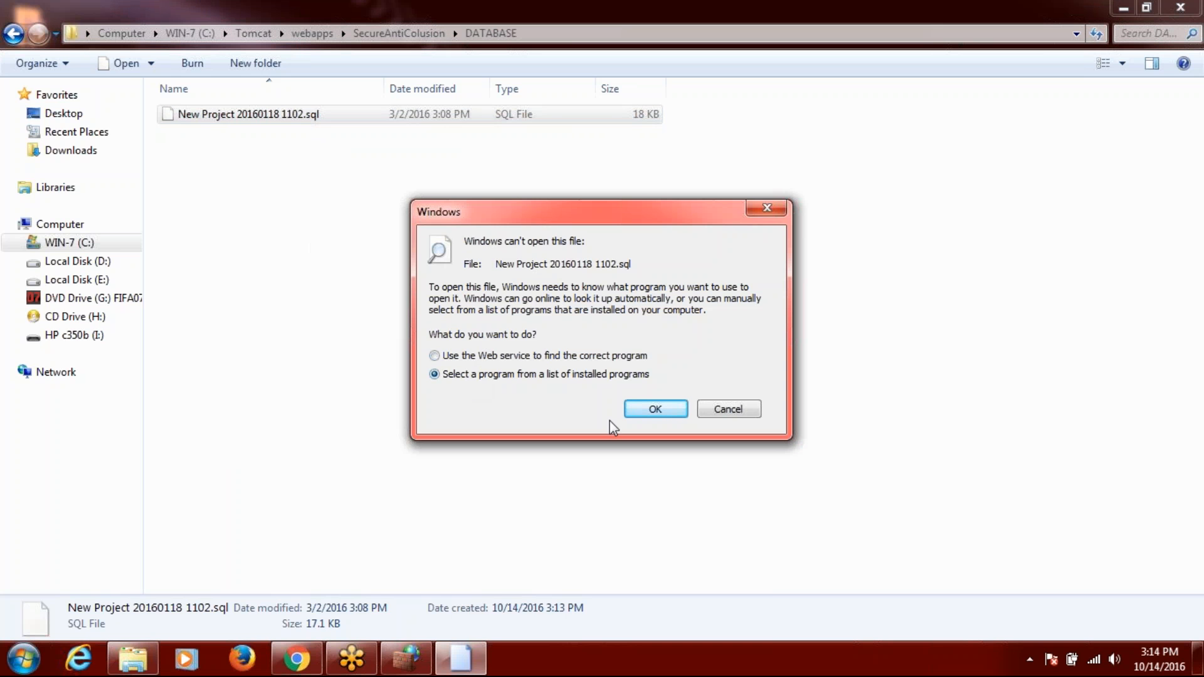
left_click(660, 408)
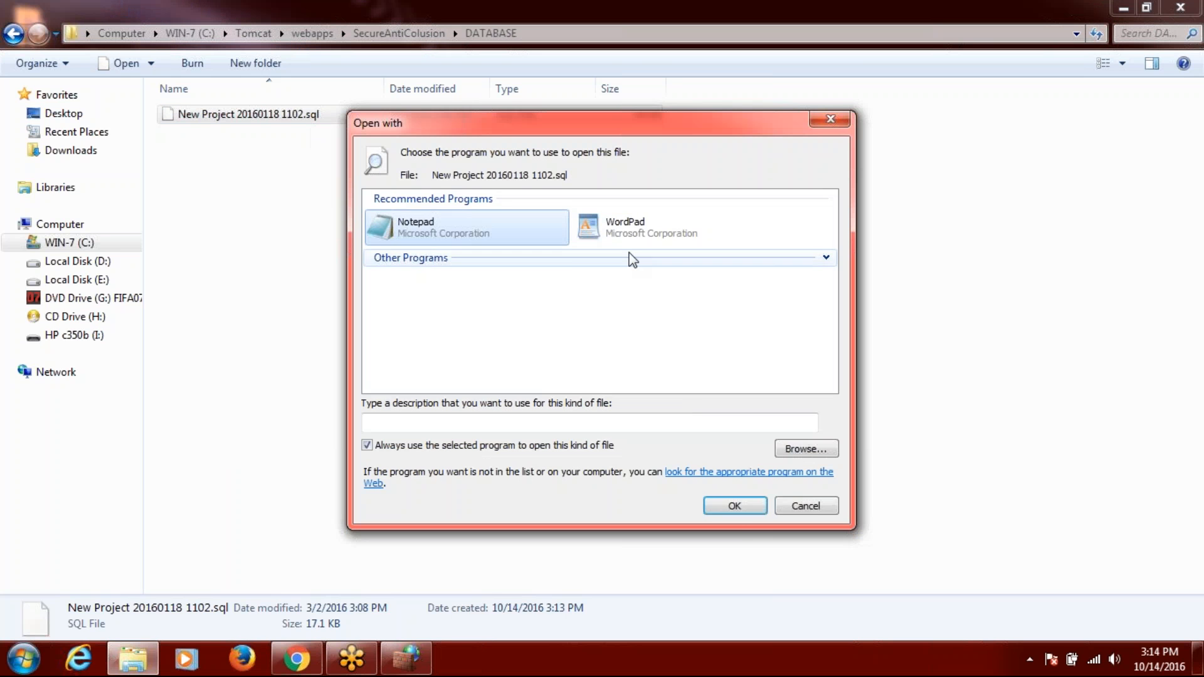
left_click(623, 232)
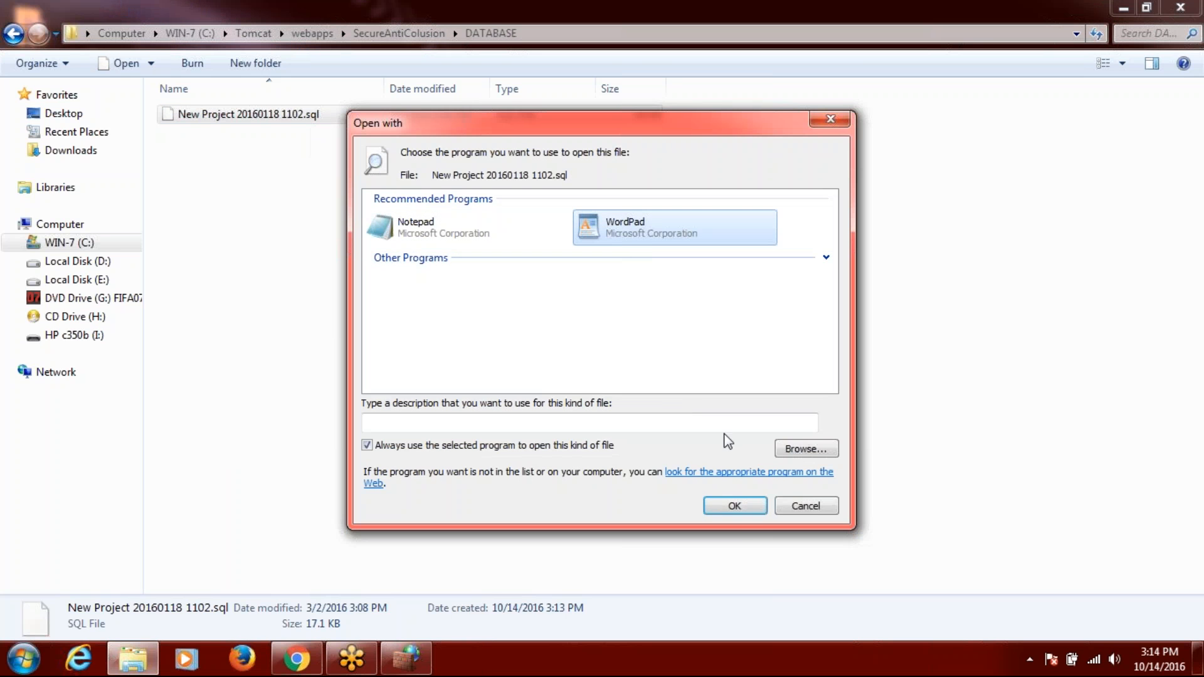
left_click(740, 513)
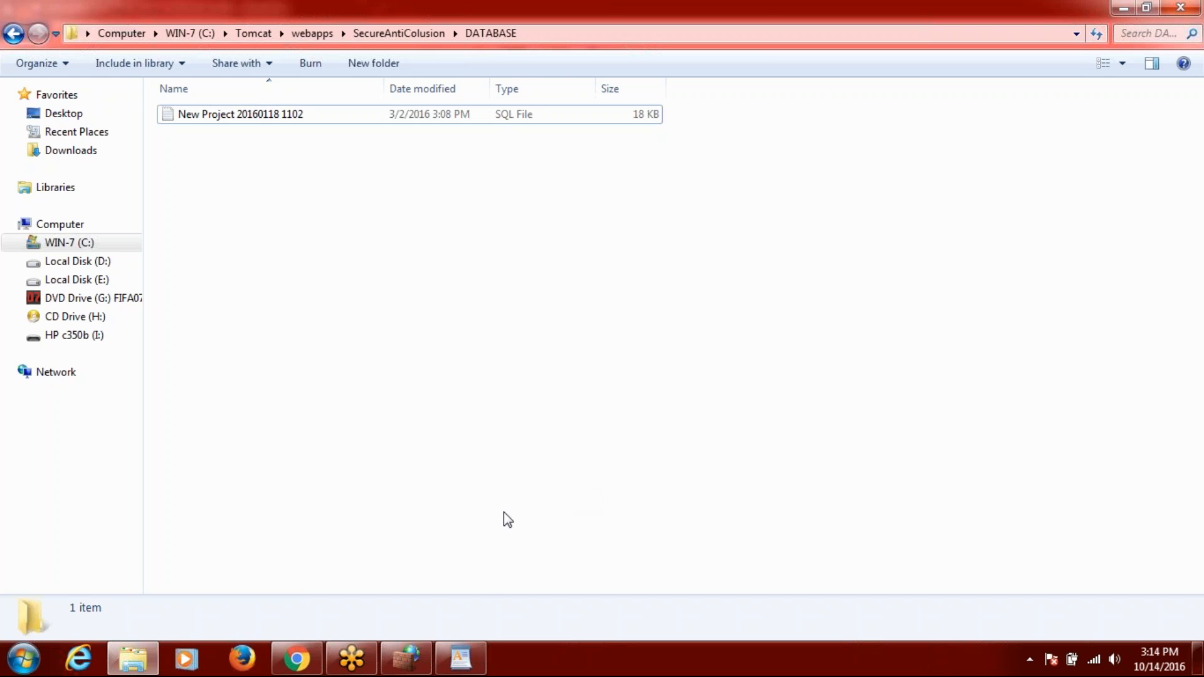
left_click(461, 659)
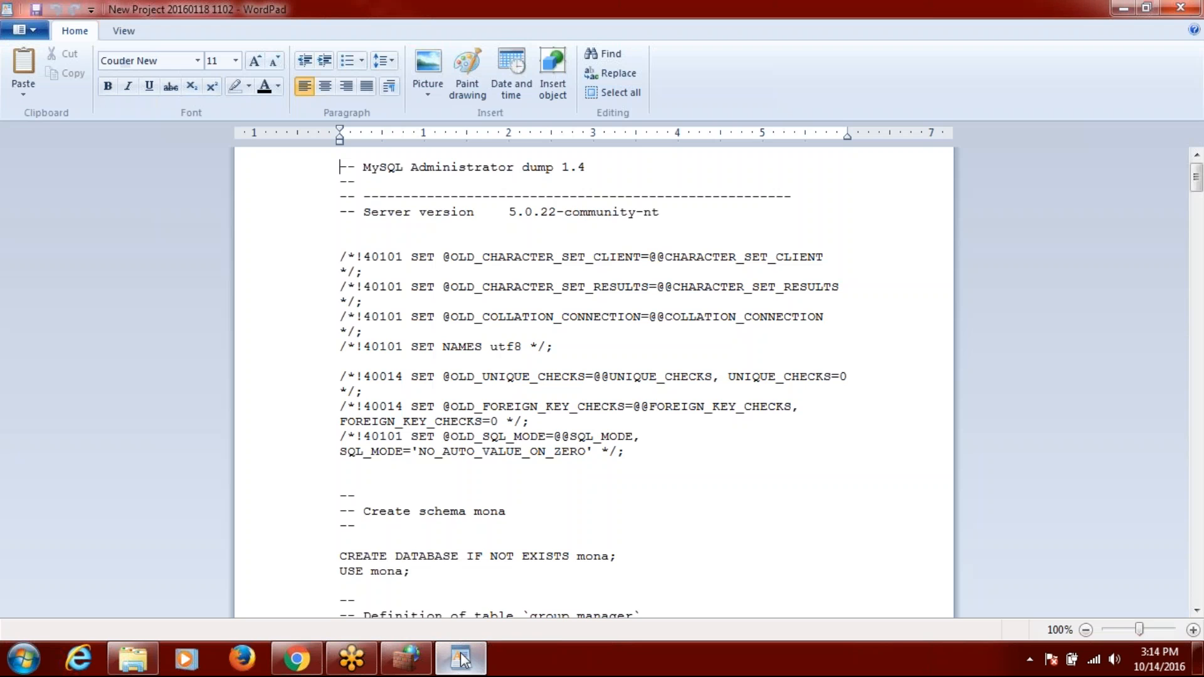
Select all of the SQL dump in WordPad and copy it.
key("ctrl+a")
right_click(455, 303)
left_click(495, 332)
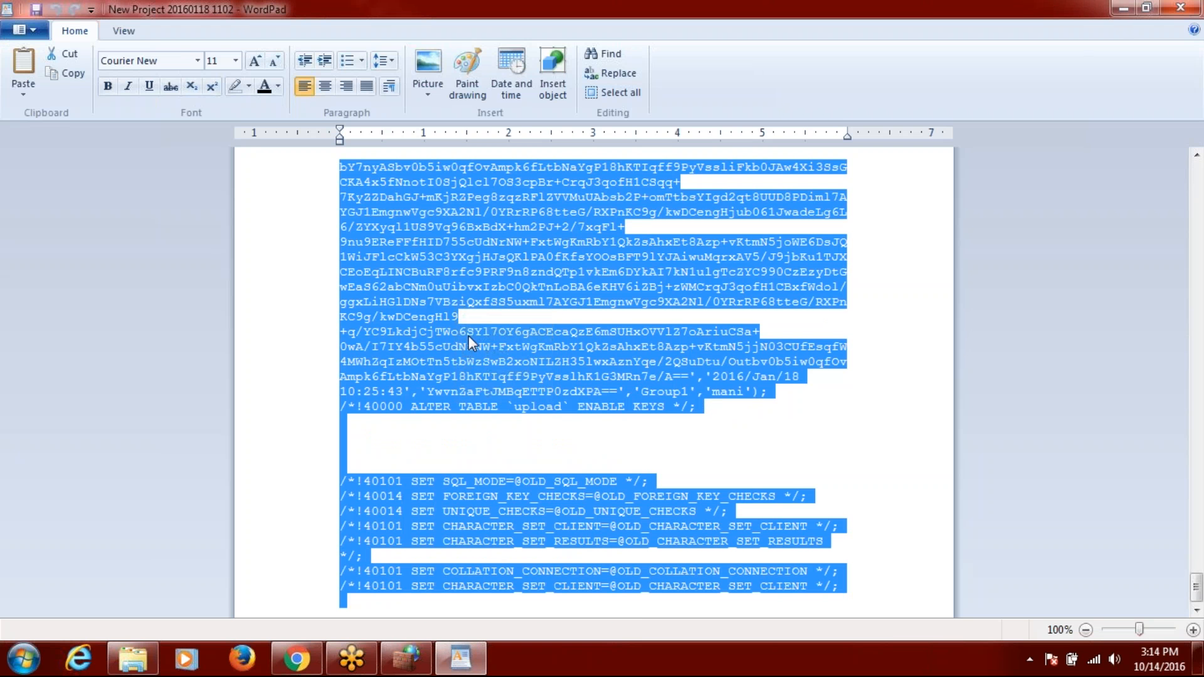
Launch MySQL Command Line Client from the Start menu and log in with the root password.
left_click(24, 659)
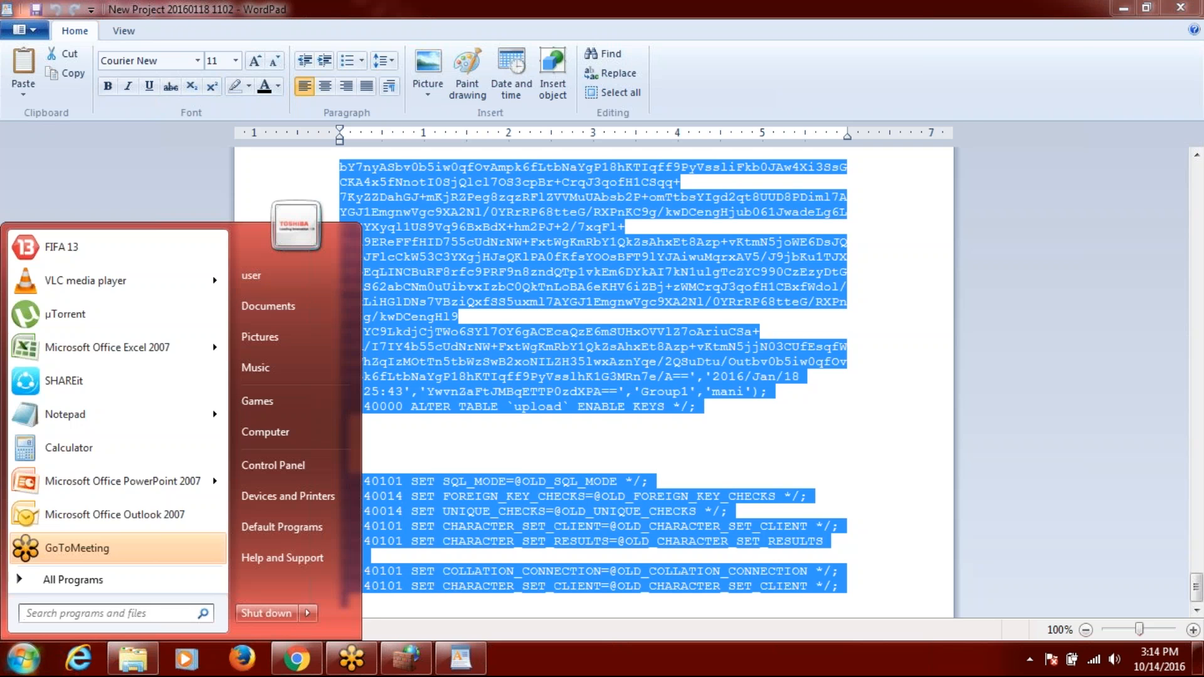
left_click(119, 582)
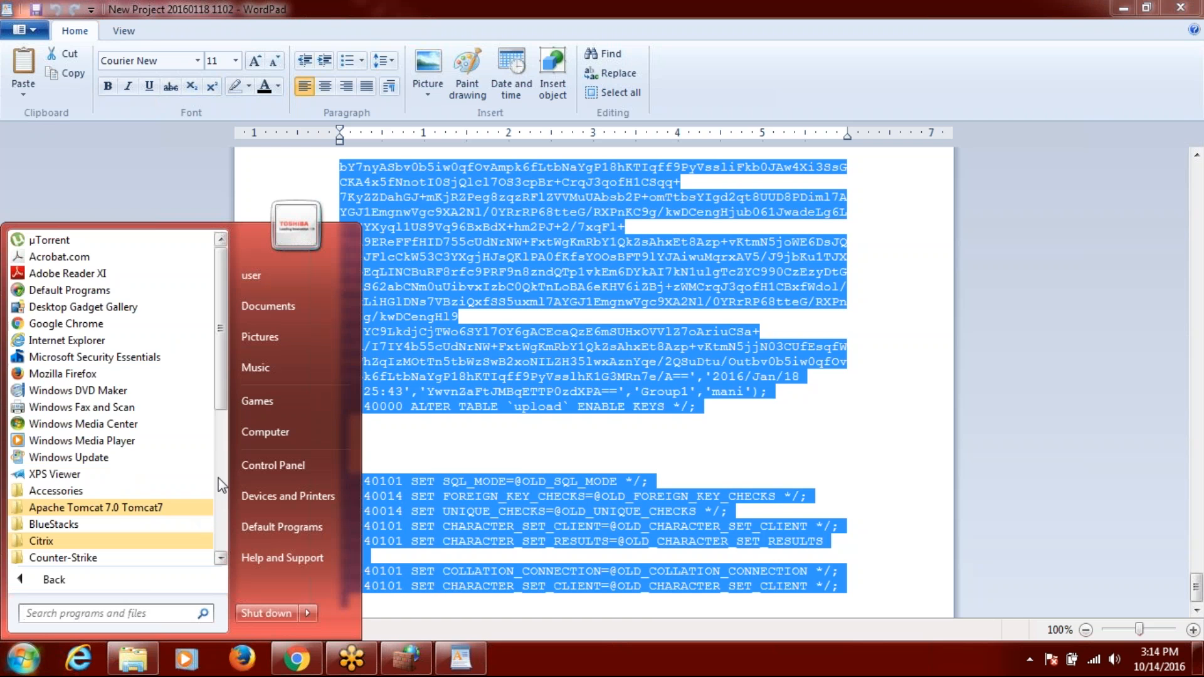
left_click(220, 477)
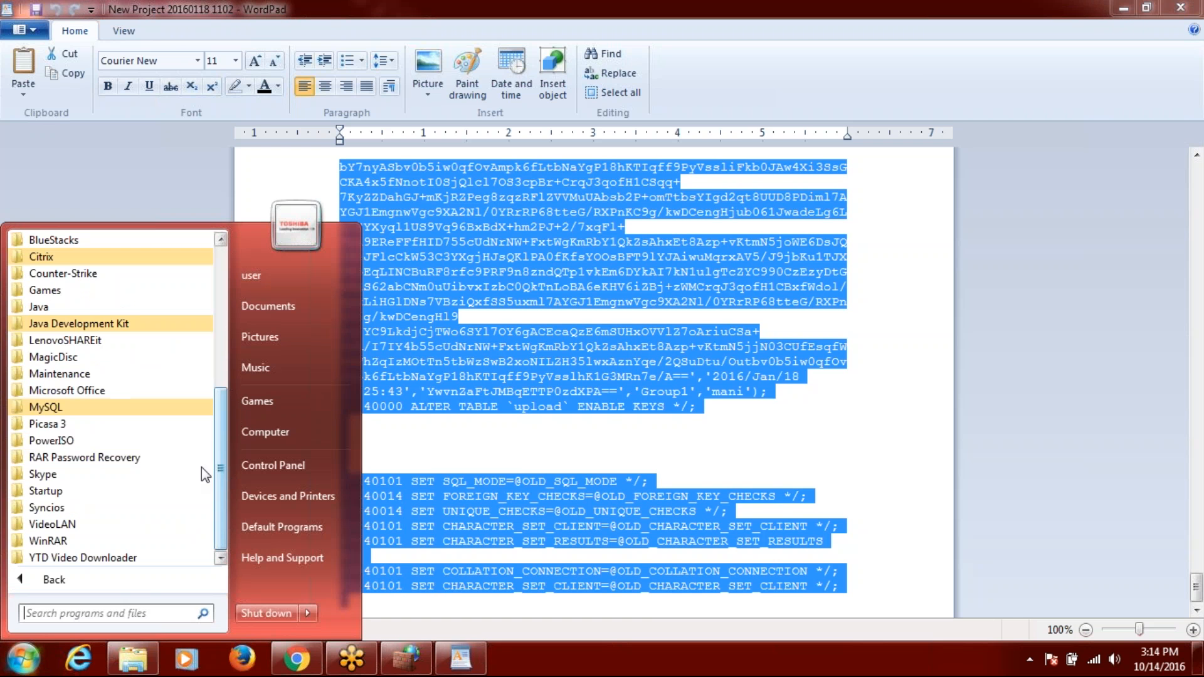
left_click(69, 407)
left_click(113, 441)
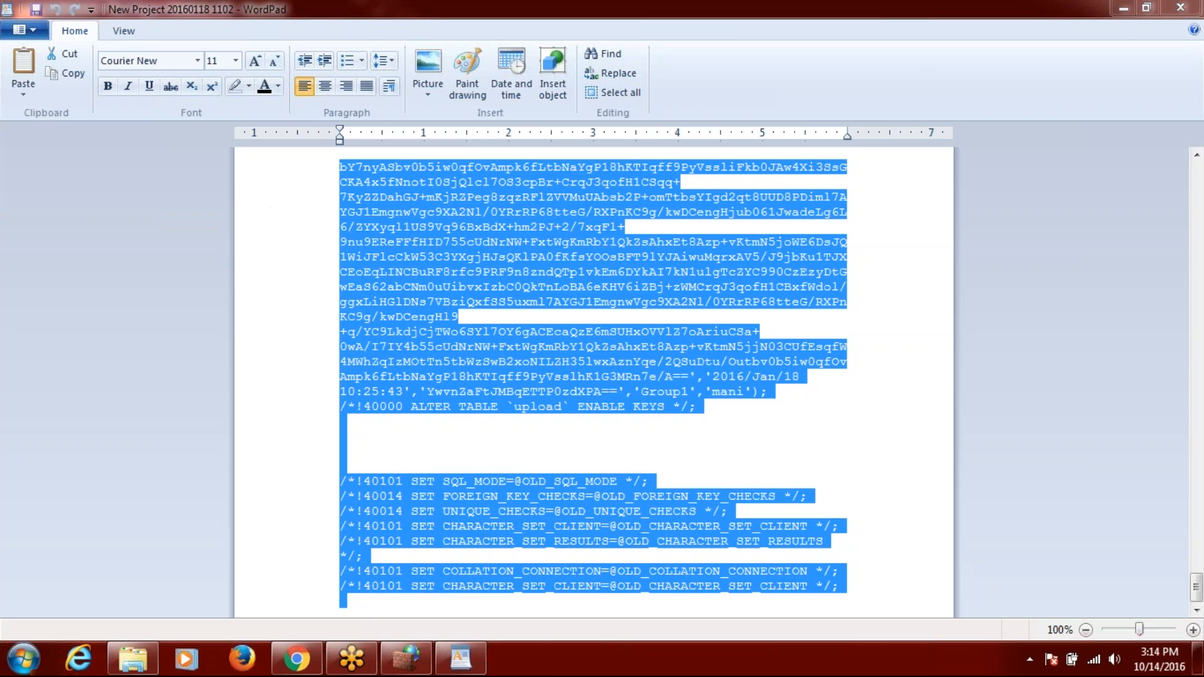
type("root")
key("Return")
Paste the copied SQL dump into the MySQL console through the title-bar Edit menu so it runs.
right_click(295, 153)
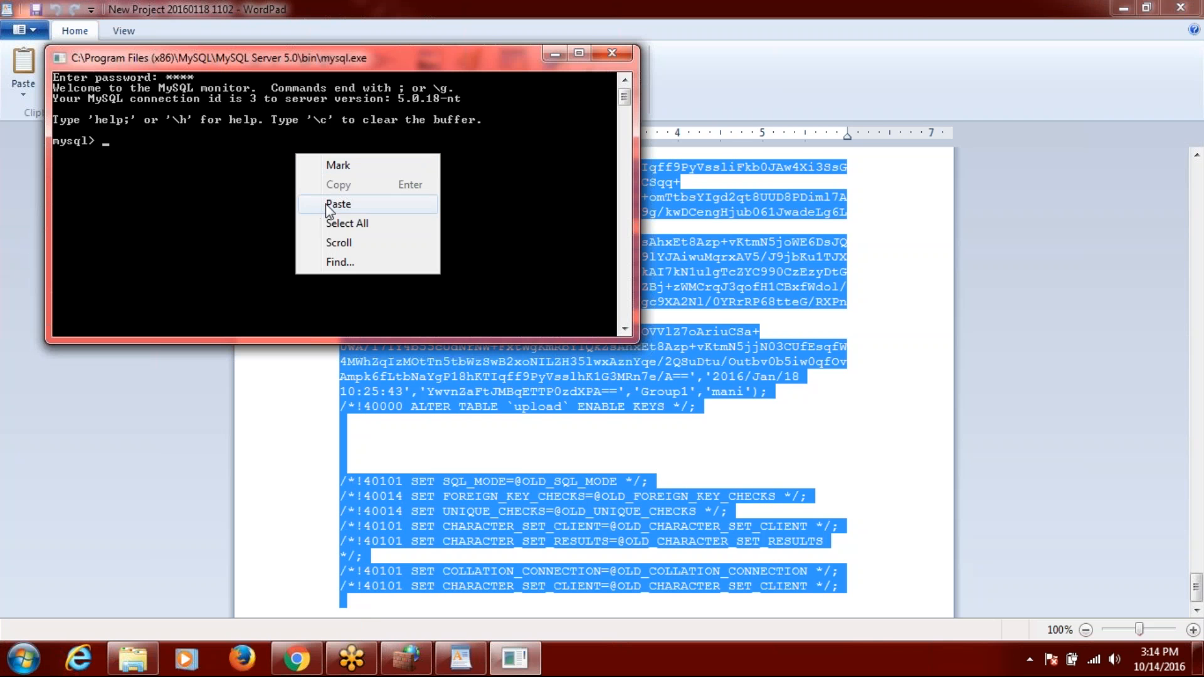
right_click(379, 58)
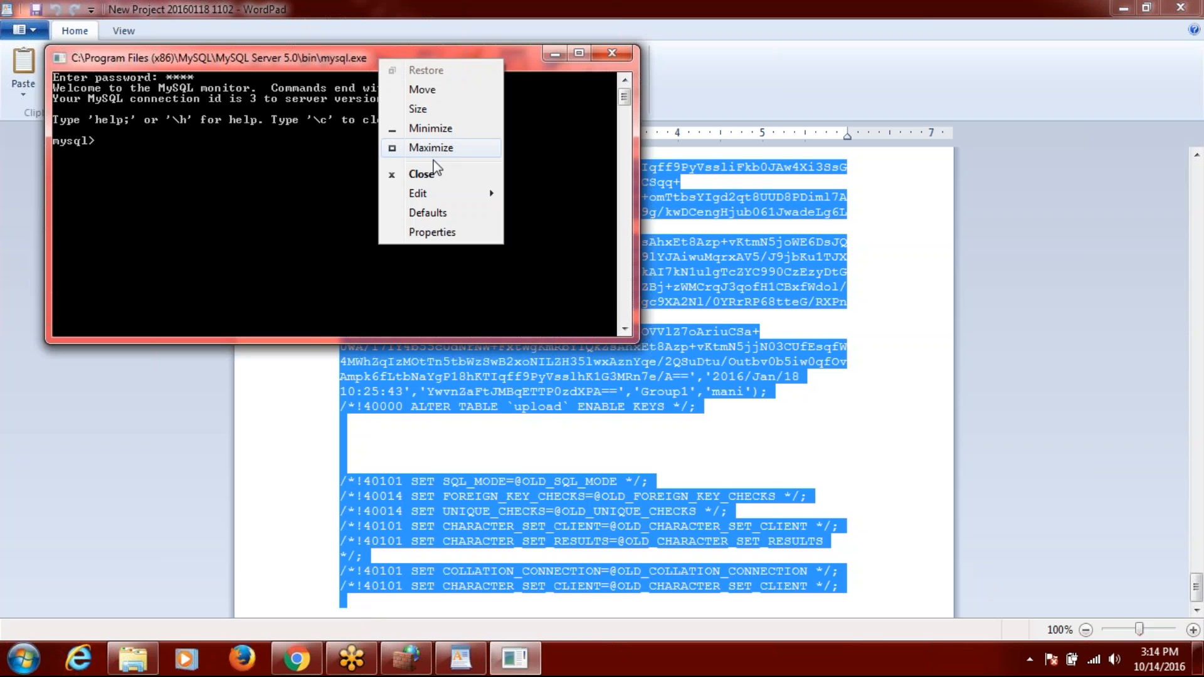
mouse_move(446, 186)
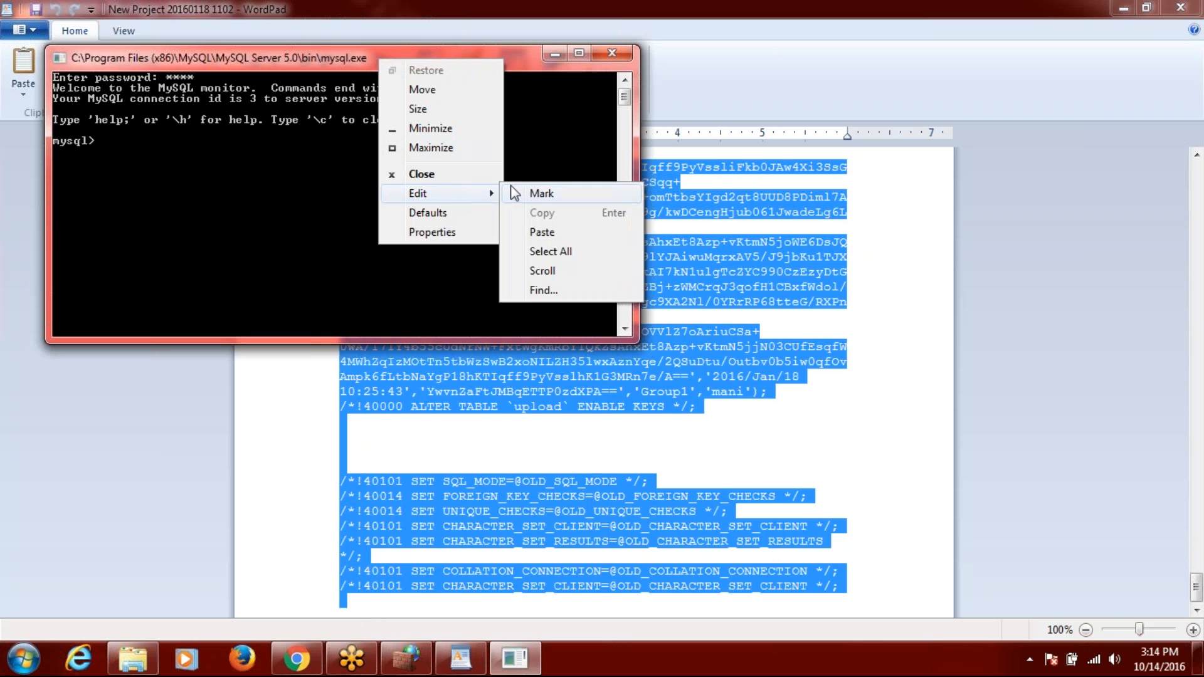
left_click(540, 232)
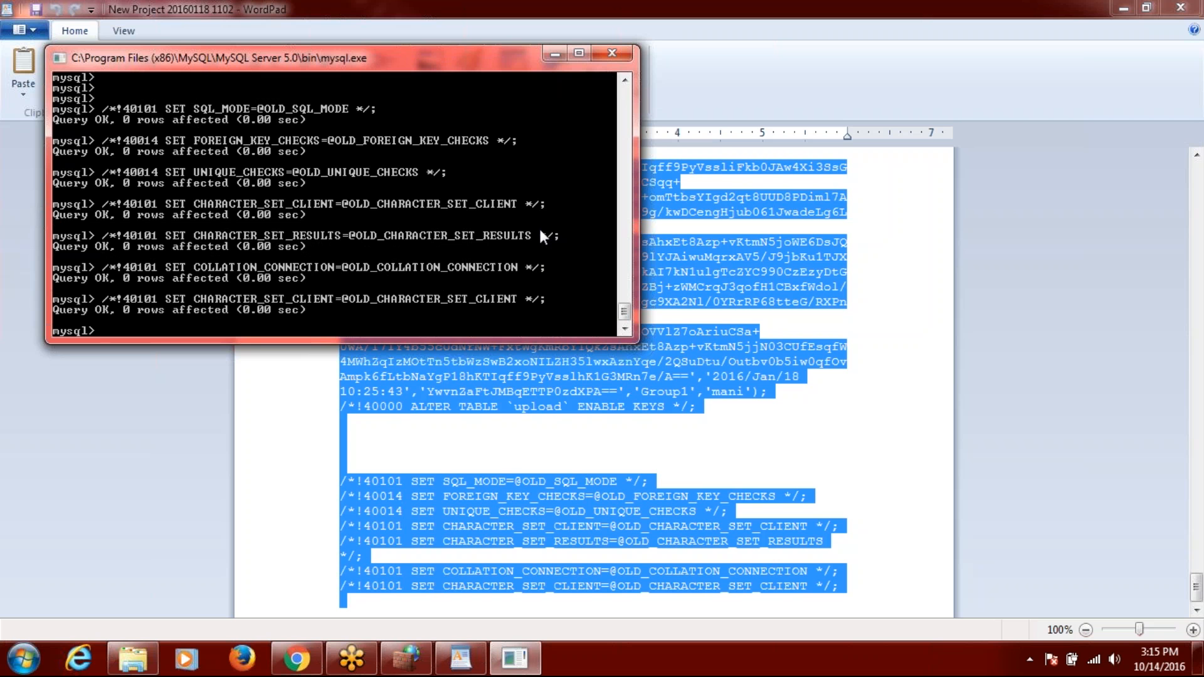
Minimise the MySQL console, leaving WordPad showing.
left_click(828, 358)
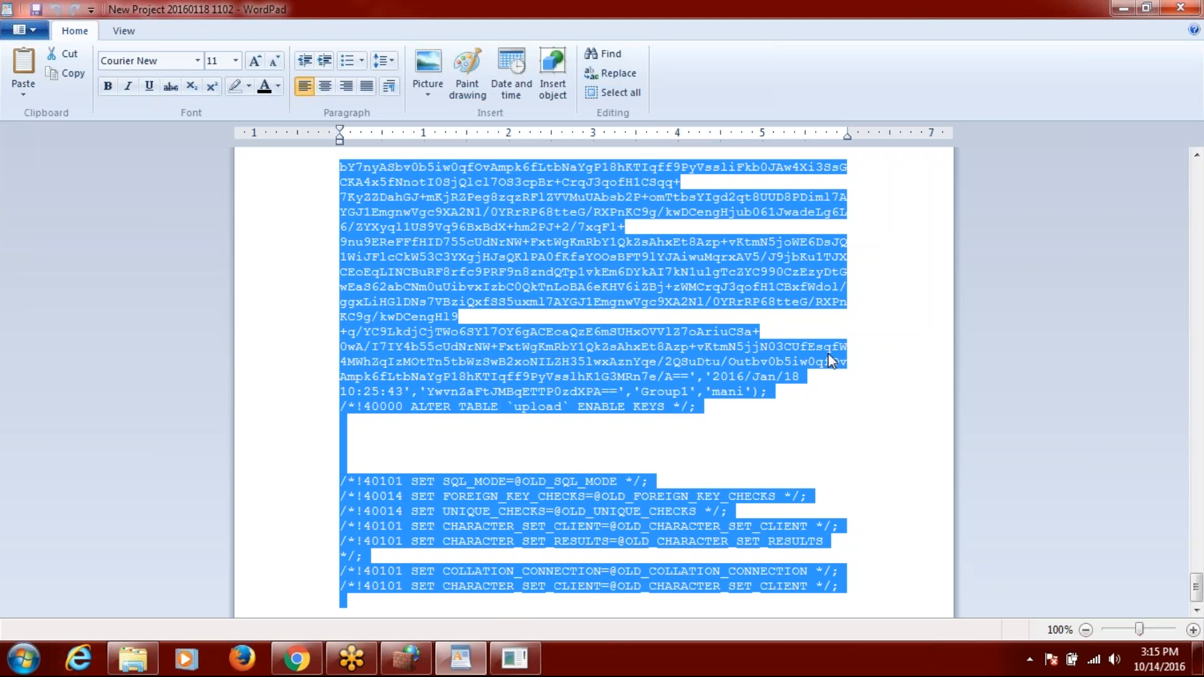
left_click(514, 659)
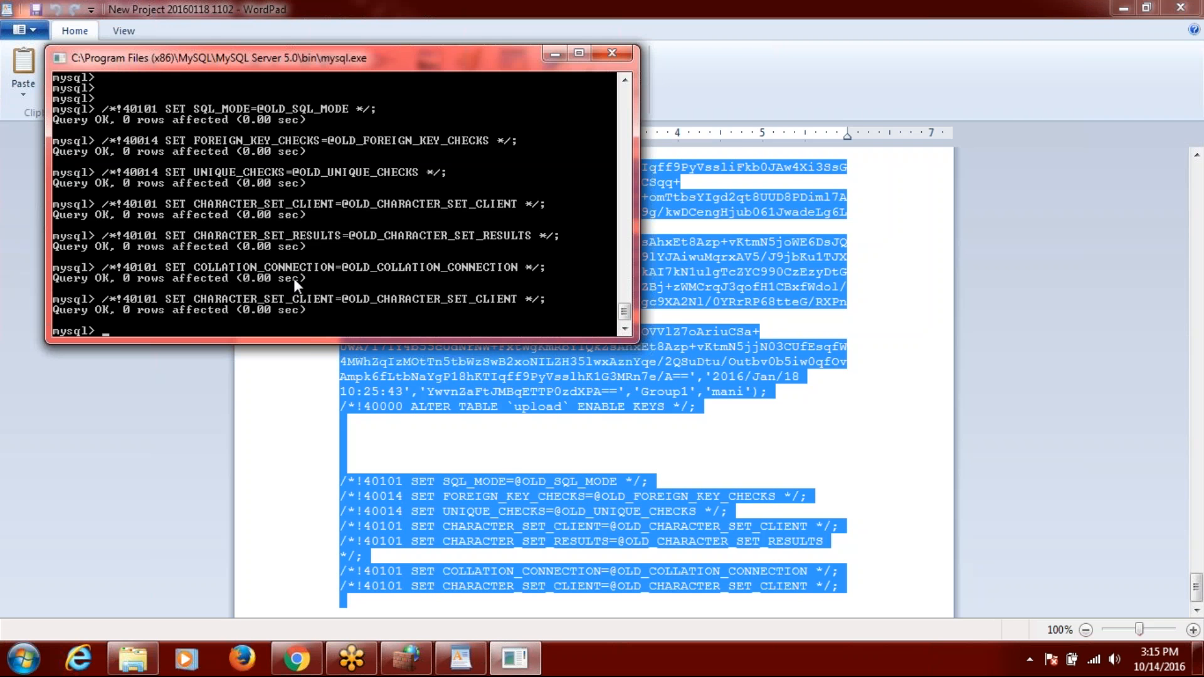
left_click(556, 54)
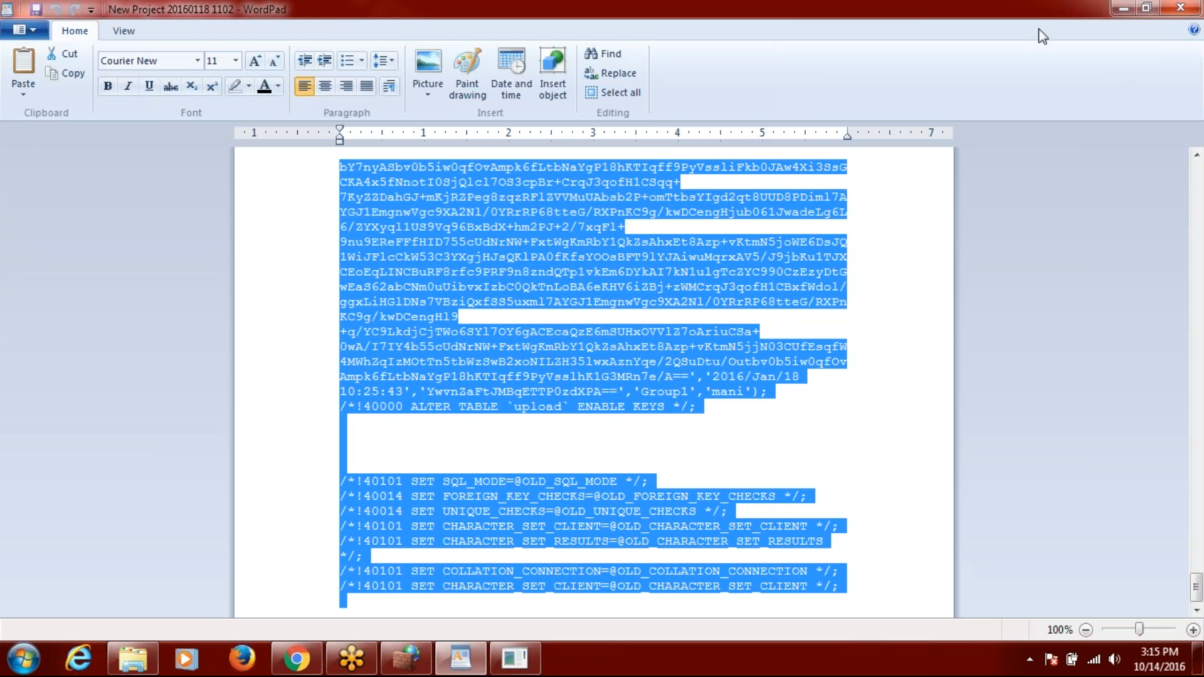